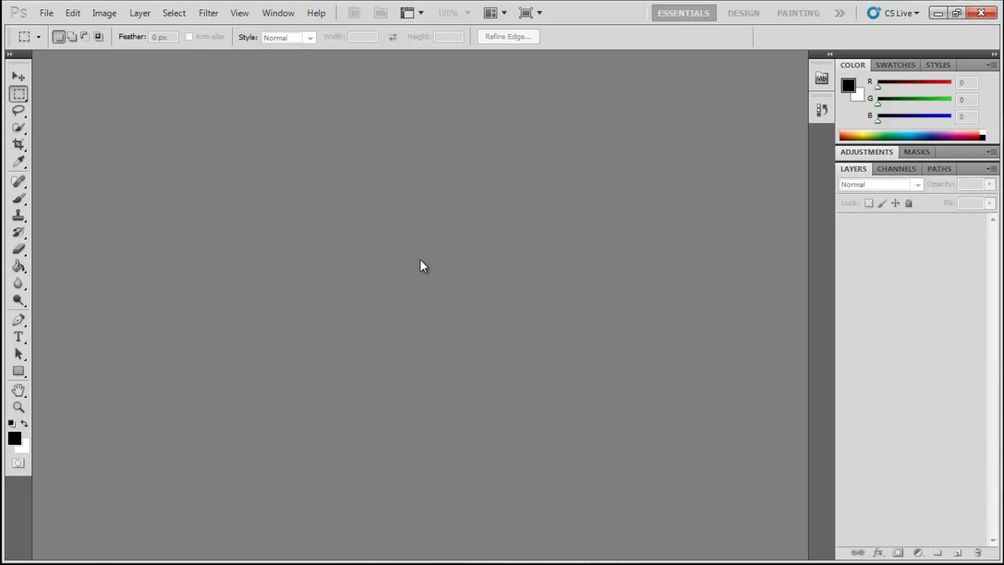
Start a new Photoshop document 1000 pixels wide by 1000 pixels high
key("ctrl+n")
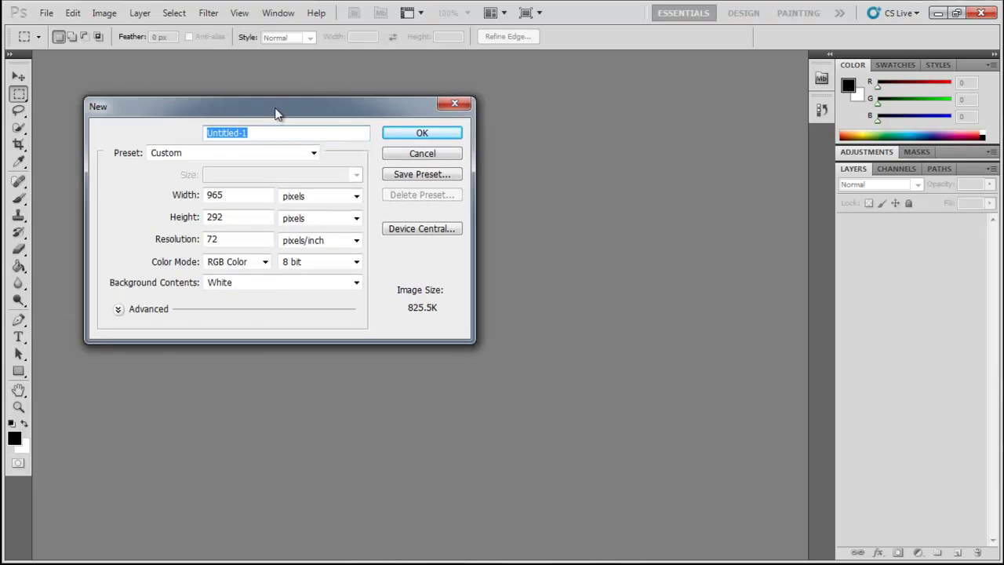
left_click_drag(275, 110, 486, 248)
double_click(468, 330)
type("1000")
key("Tab")
key("Tab")
type("1000")
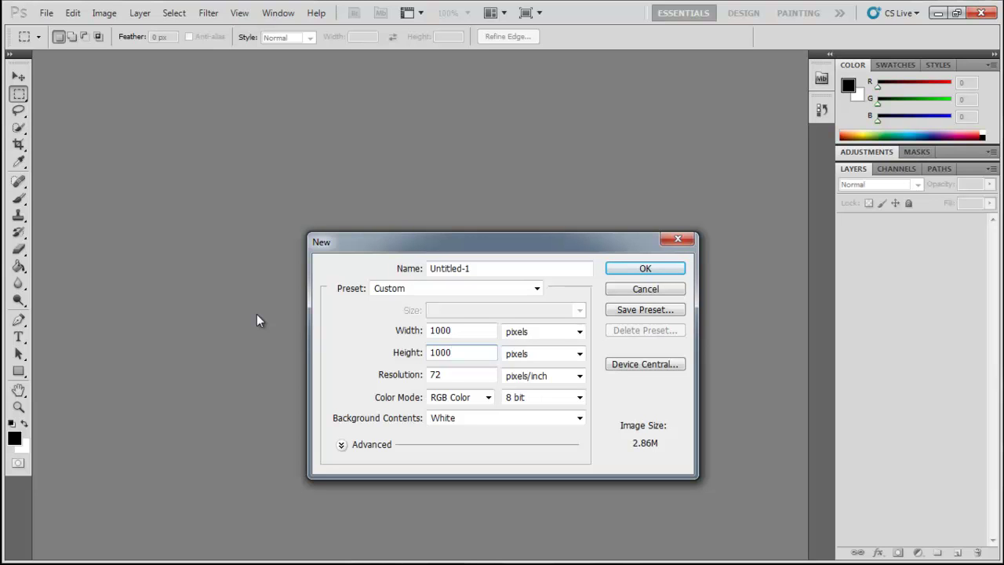
key("Escape")
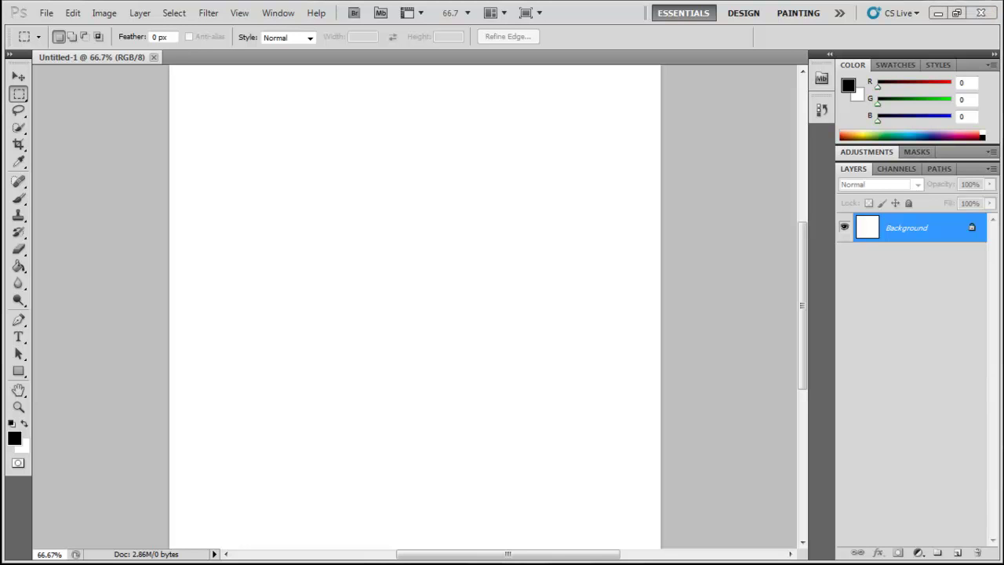
Bring Chrome forward on CGTextures and open three textures in background tabs
key("alt+Tab")
left_click_drag(56, 27, 717, 110)
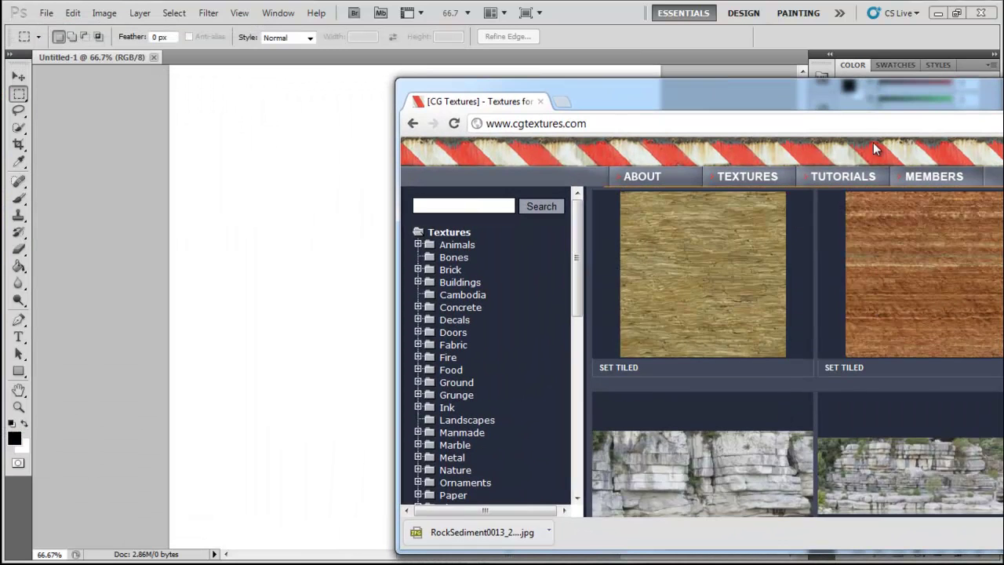
left_click_drag(852, 102, 712, 75)
scroll(863, 393, "down", 5)
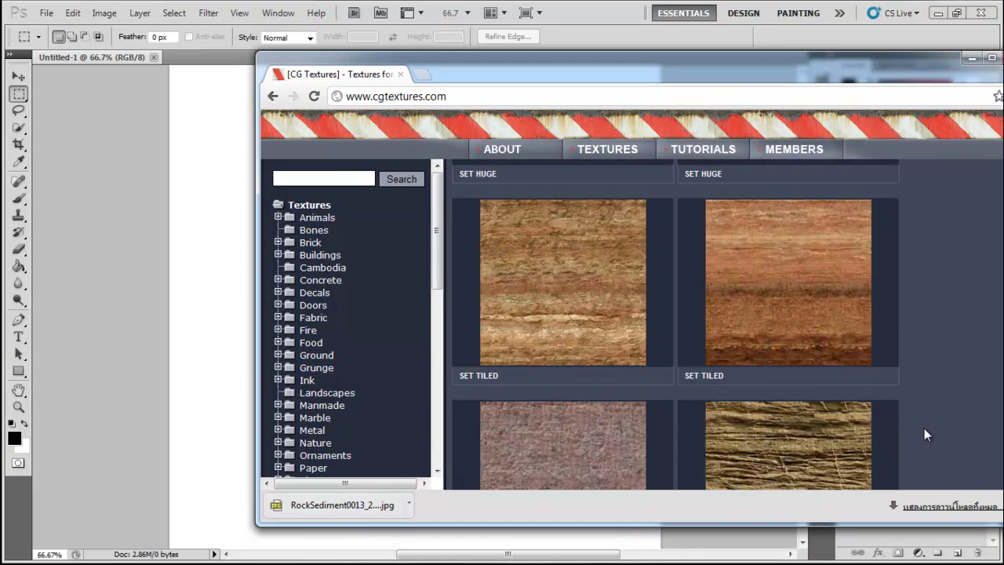
scroll(924, 429, "down", 1)
middle_click(788, 283)
middle_click(787, 248)
middle_click(583, 248)
Open a sediment texture in another background tab and return to the page top
scroll(900, 406, "down", 5)
scroll(901, 406, "down", 1)
scroll(884, 411, "down", 4)
scroll(883, 411, "down", 2)
scroll(882, 412, "up", 3)
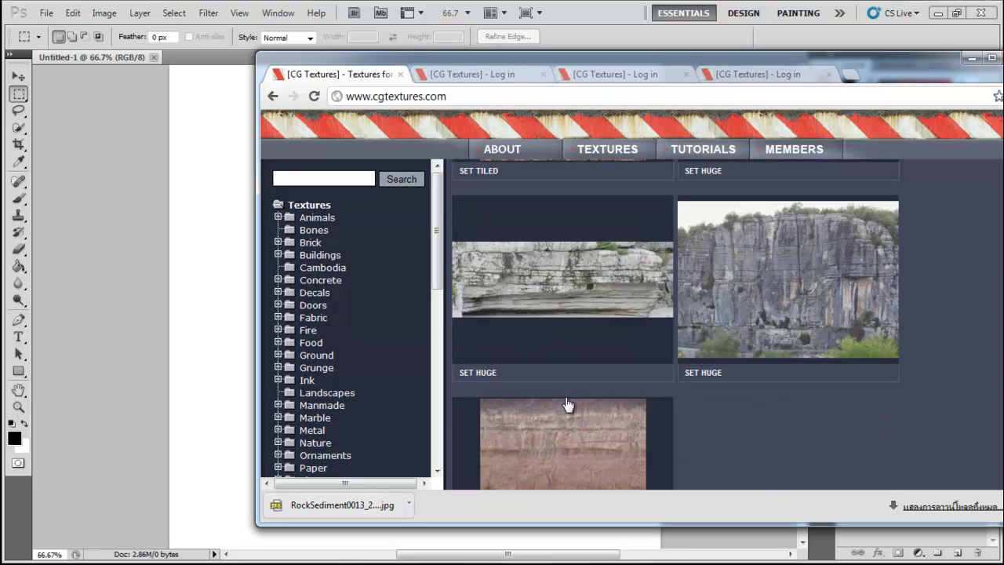
middle_click(544, 441)
scroll(630, 395, "up", 3)
scroll(648, 361, "up", 3)
scroll(642, 367, "up", 2)
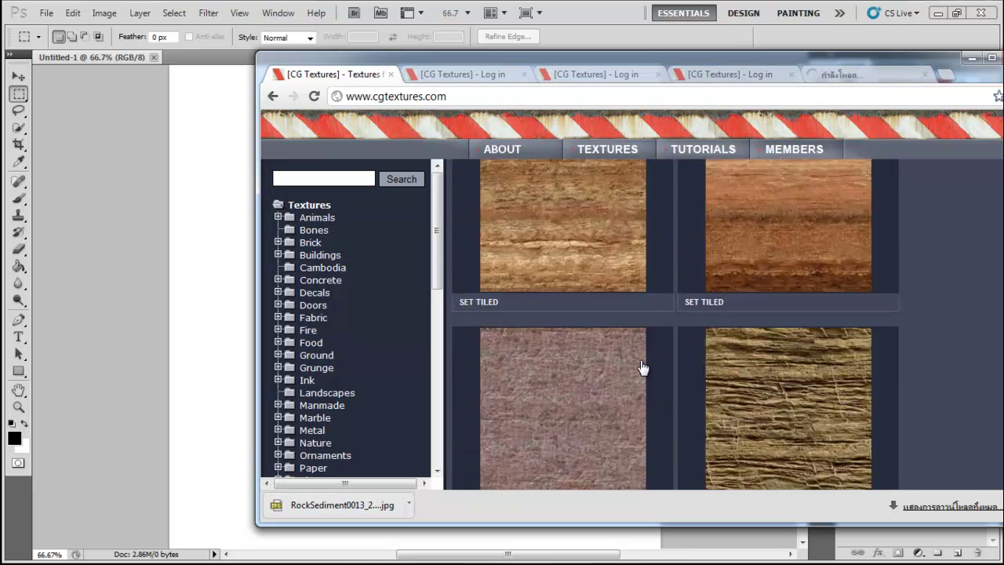
scroll(643, 368, "up", 3)
scroll(644, 368, "up", 3)
scroll(643, 369, "up", 2)
scroll(363, 309, "down", 2)
scroll(364, 309, "up", 2)
Browse from the main Textures category page into the Water category
left_click(324, 210)
mouse_move(608, 150)
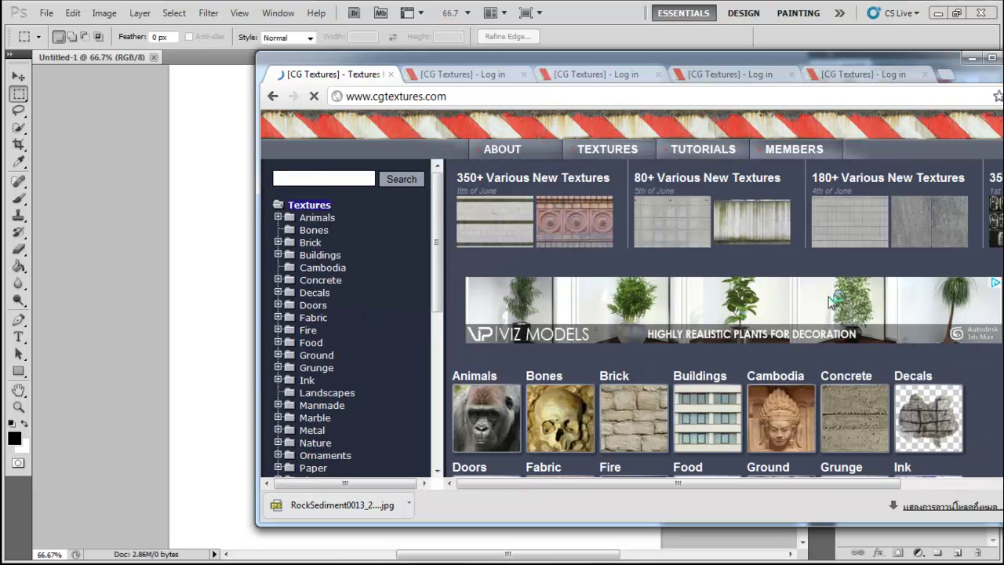
scroll(928, 388, "down", 1)
scroll(928, 388, "down", 1)
scroll(924, 383, "down", 3)
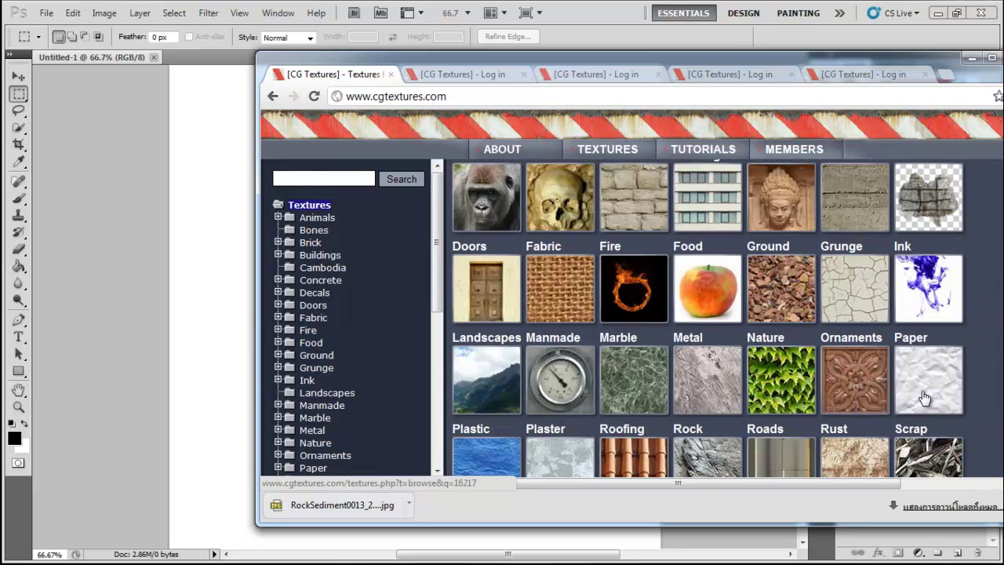
scroll(624, 390, "down", 3)
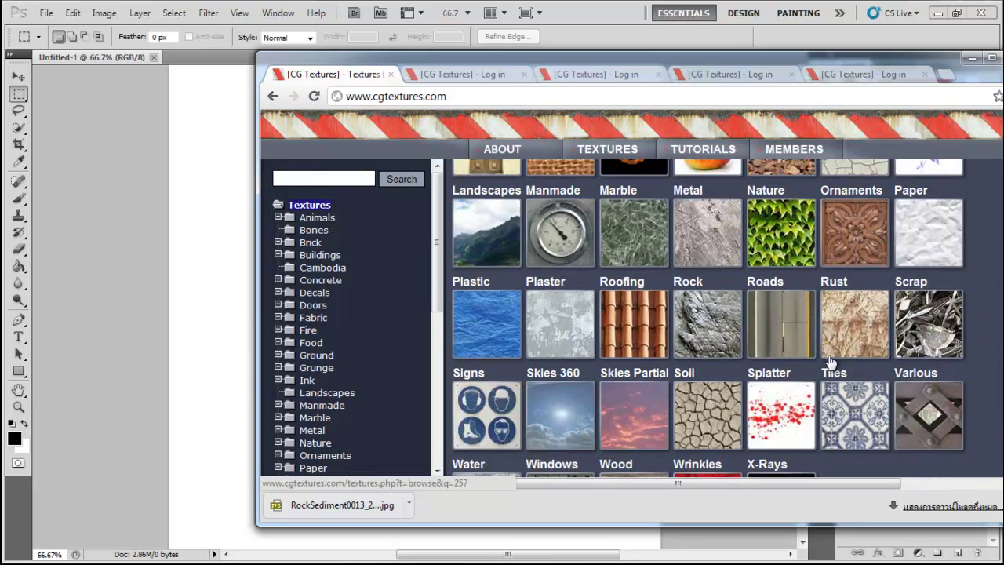
scroll(829, 363, "down", 2)
scroll(878, 363, "up", 1)
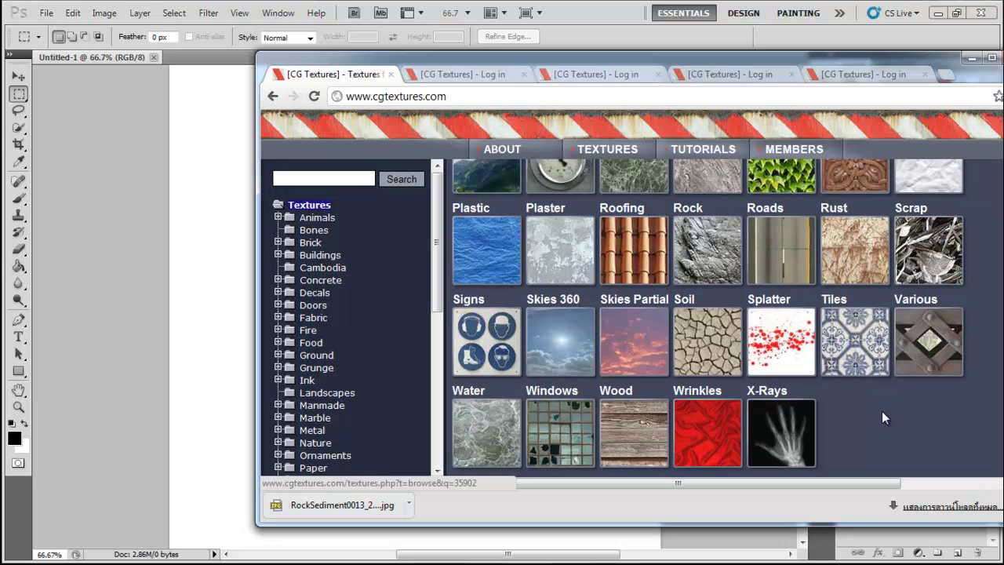
scroll(584, 433, "down", 2)
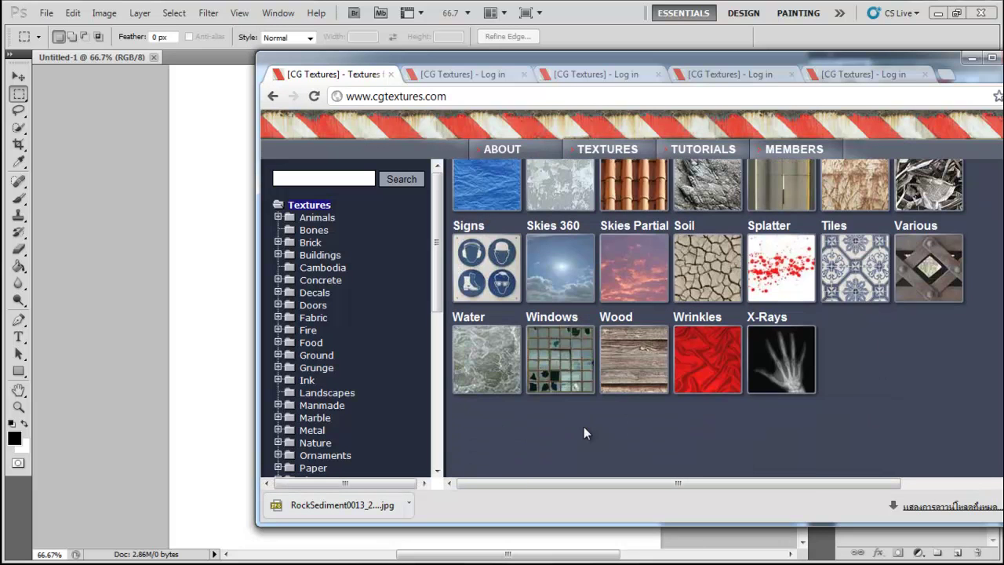
left_click(481, 363)
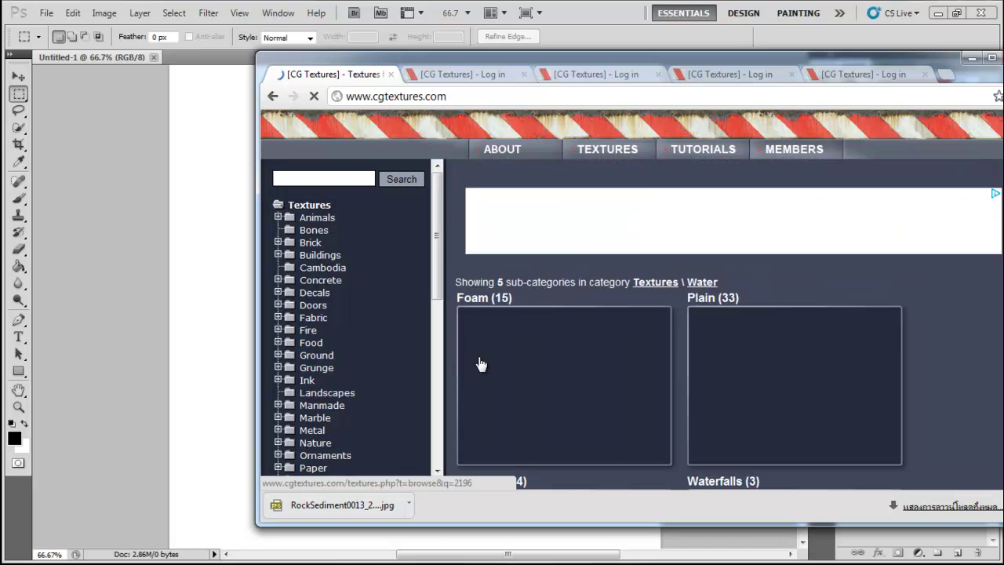
scroll(895, 397, "down", 2)
scroll(883, 402, "down", 2)
scroll(864, 383, "down", 2)
scroll(871, 383, "down", 2)
scroll(872, 383, "up", 4)
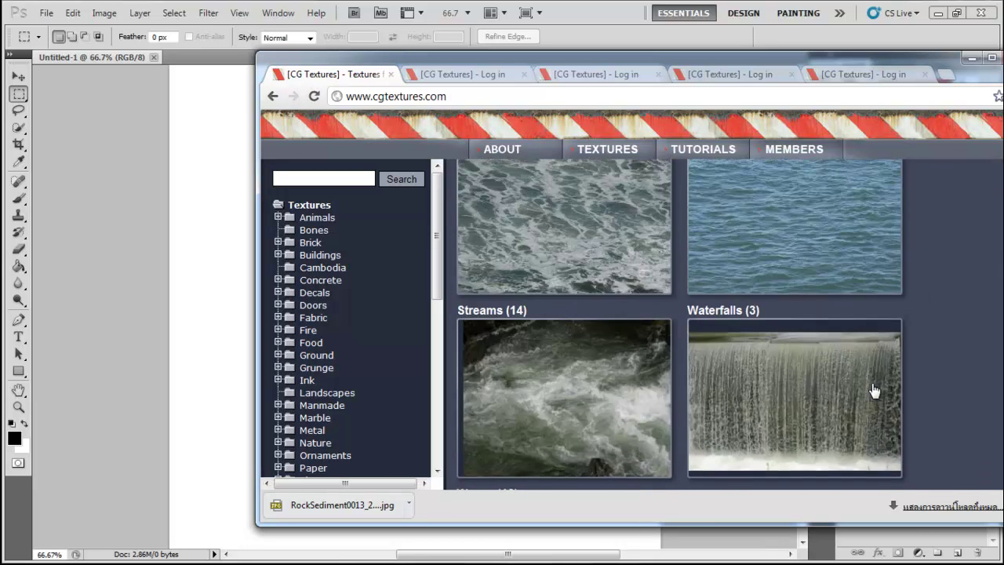
scroll(863, 380, "up", 1)
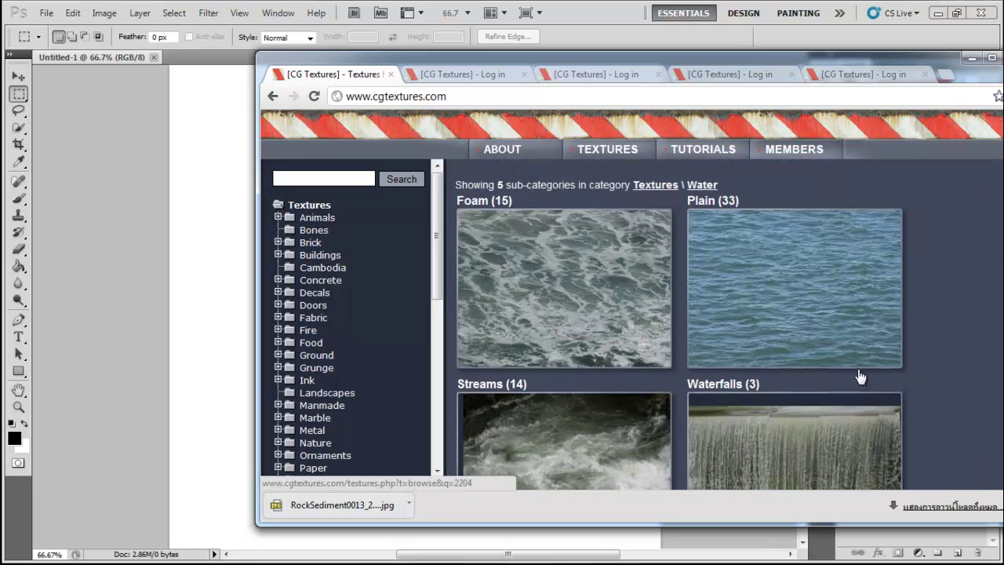
Open the Plain water sub-category and the blue WaterPlain0012 texture page
left_click(780, 306)
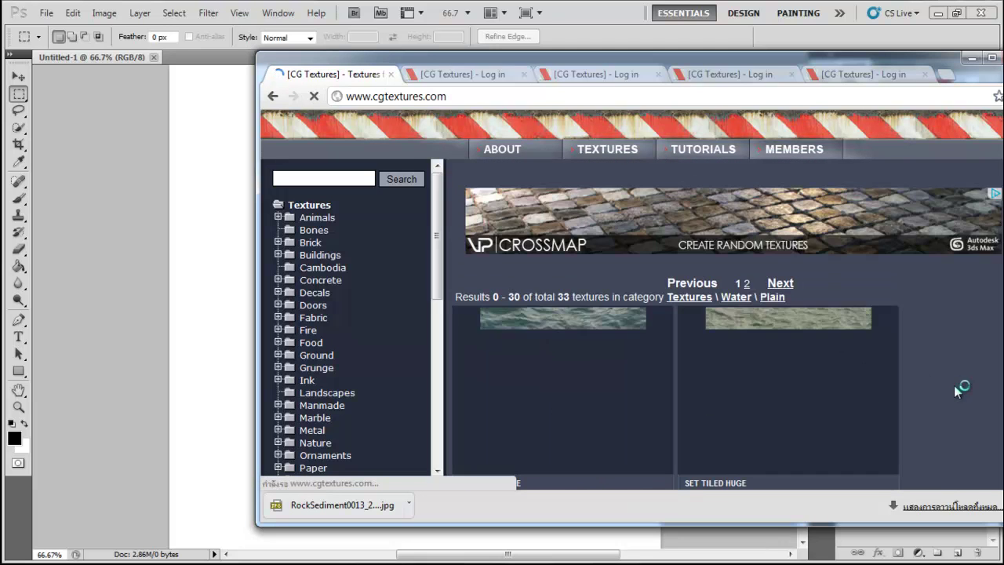
scroll(954, 385, "down", 1)
scroll(954, 386, "down", 2)
scroll(954, 385, "down", 2)
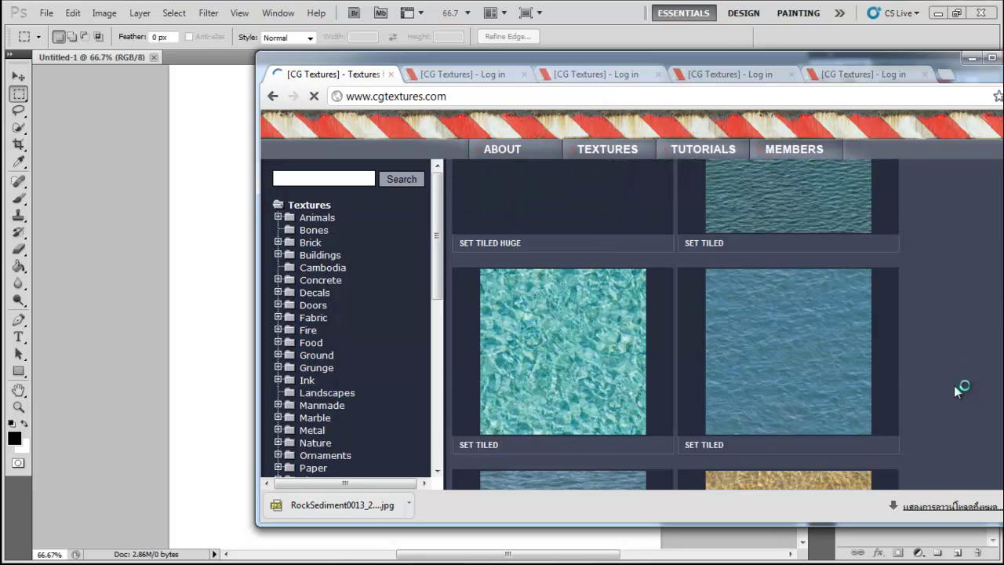
scroll(954, 386, "down", 3)
scroll(954, 386, "down", 3)
scroll(954, 385, "down", 1)
scroll(954, 385, "down", 2)
scroll(954, 385, "down", 1)
scroll(954, 385, "down", 3)
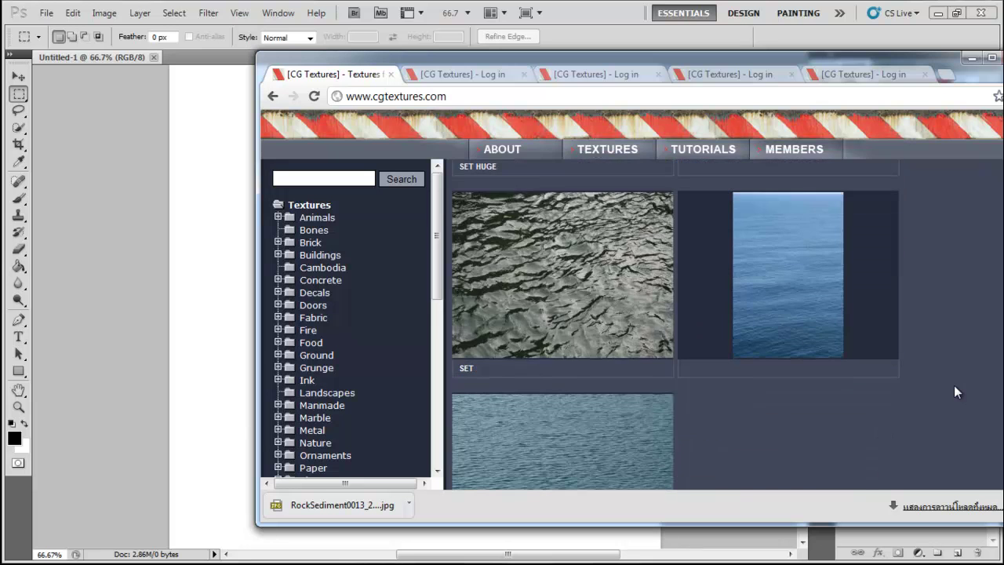
scroll(955, 385, "down", 2)
scroll(954, 385, "down", 3)
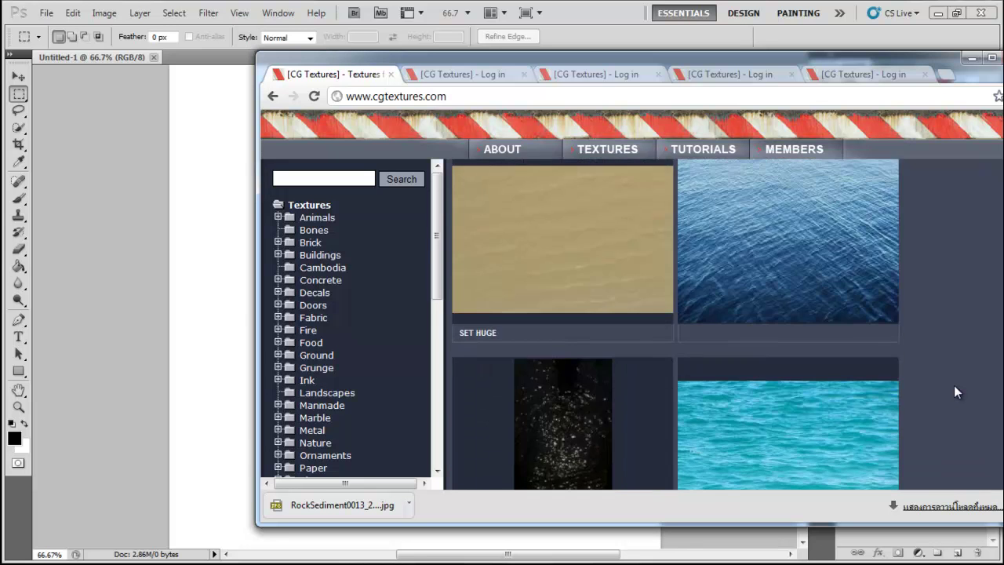
scroll(955, 385, "down", 1)
scroll(950, 382, "down", 3)
scroll(821, 357, "down", 2)
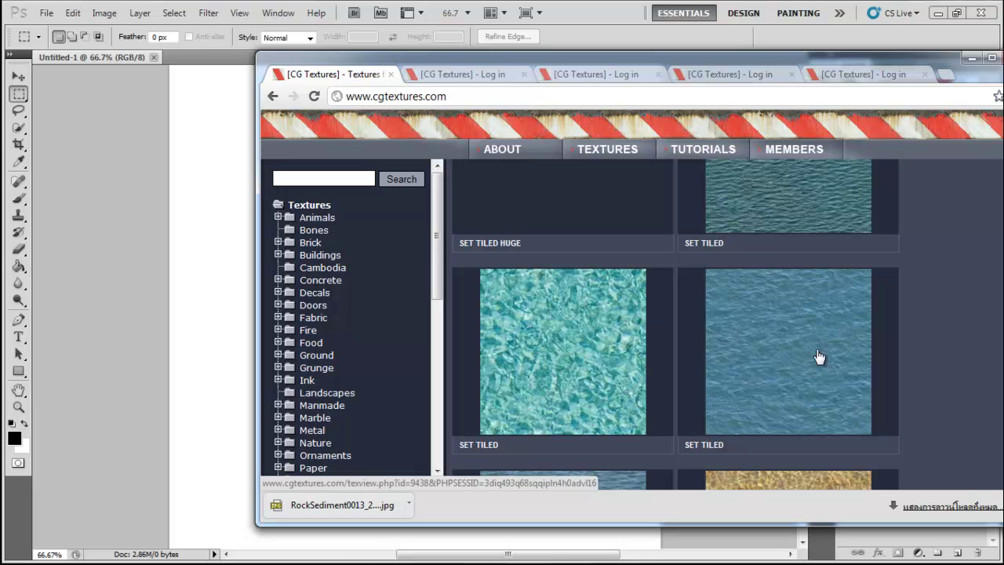
left_click(820, 356)
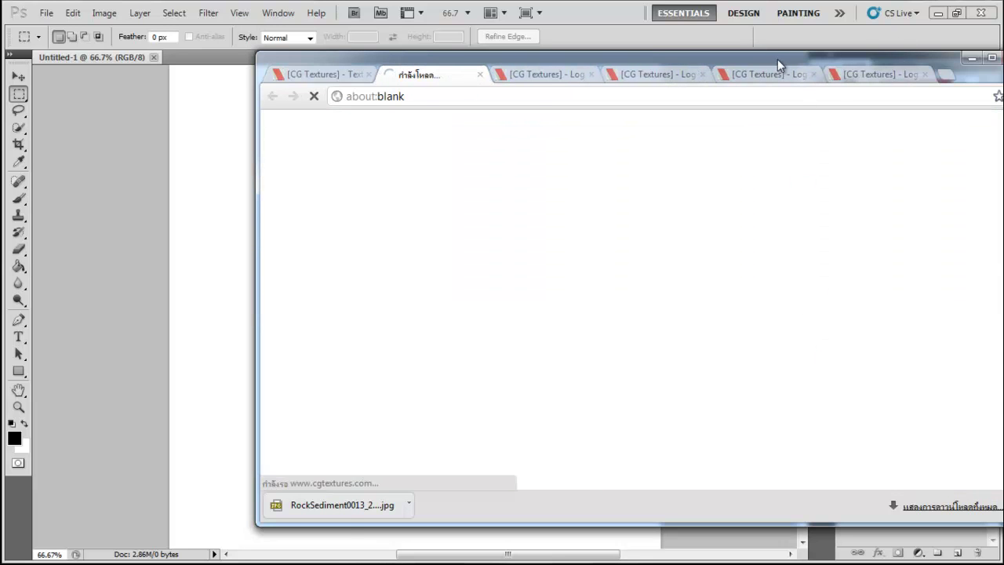
Copy the RockSediment0041 image from its tab and minimise Chrome
left_click_drag(777, 65, 807, 65)
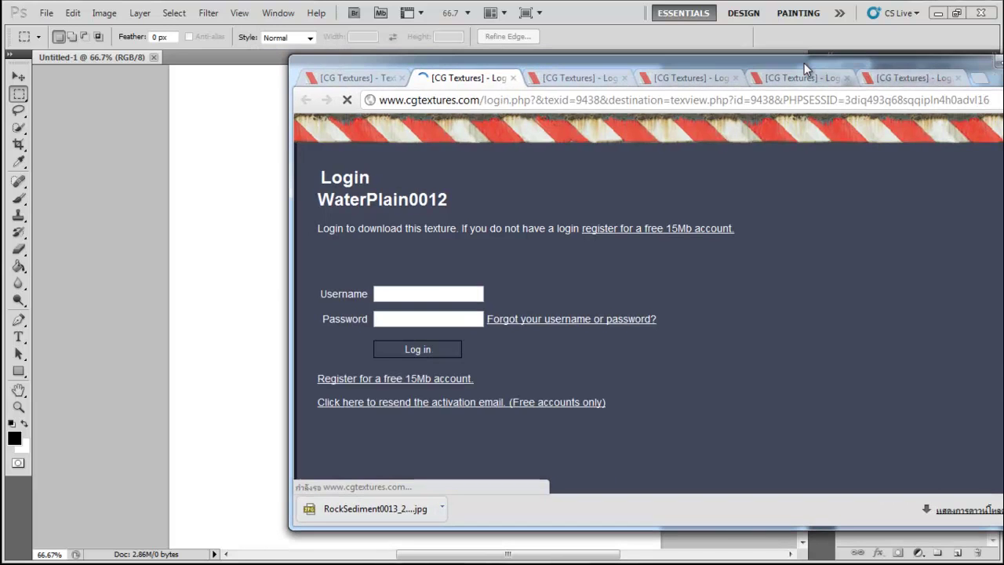
left_click(902, 77)
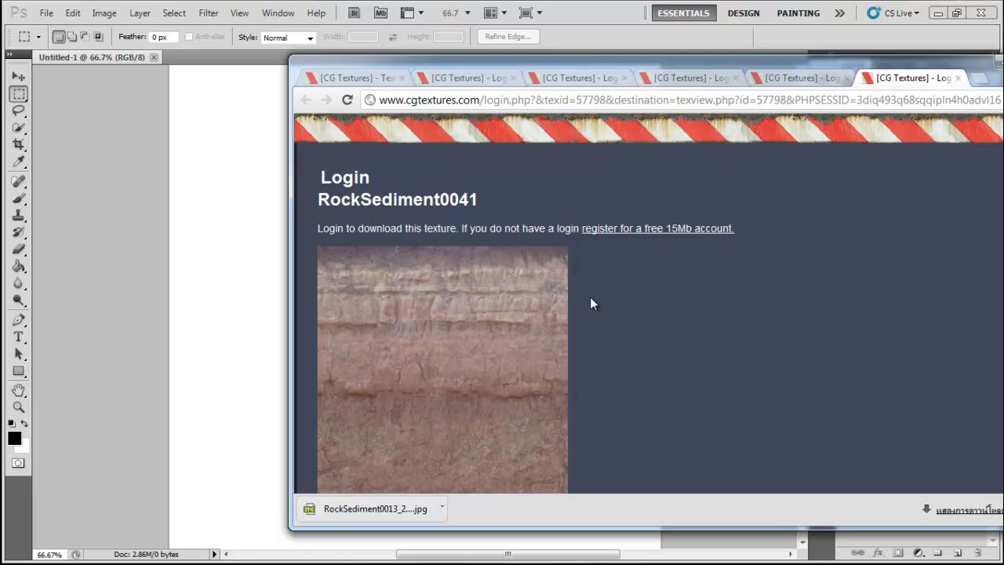
scroll(592, 304, "down", 2)
right_click(495, 286)
left_click(526, 333)
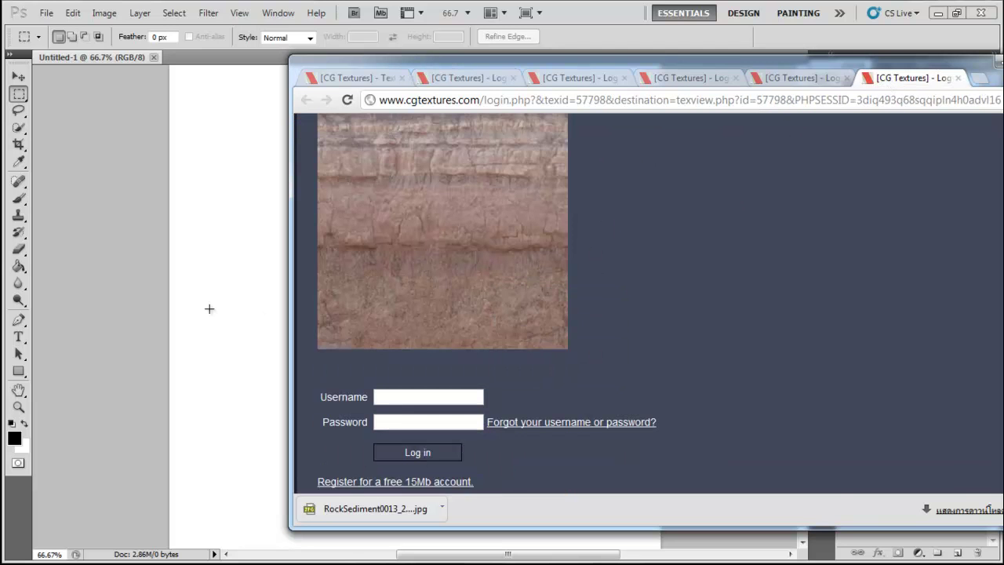
left_click(209, 308)
Paste the rock texture as Layer 1, enlarge it, and move it lower on the canvas
key("ctrl+v")
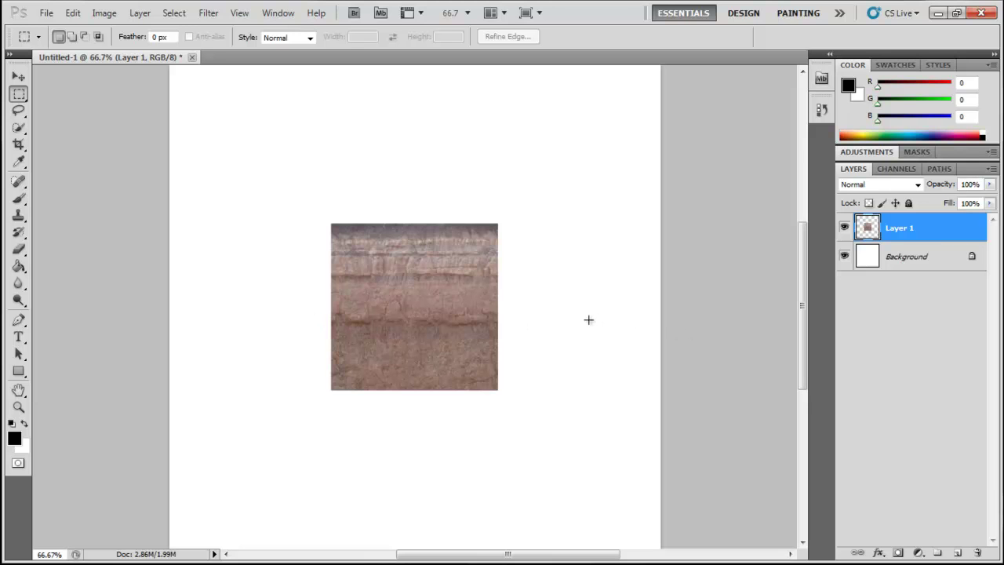
key("ctrl+t")
left_click_drag(499, 225, 706, 103)
key("Return")
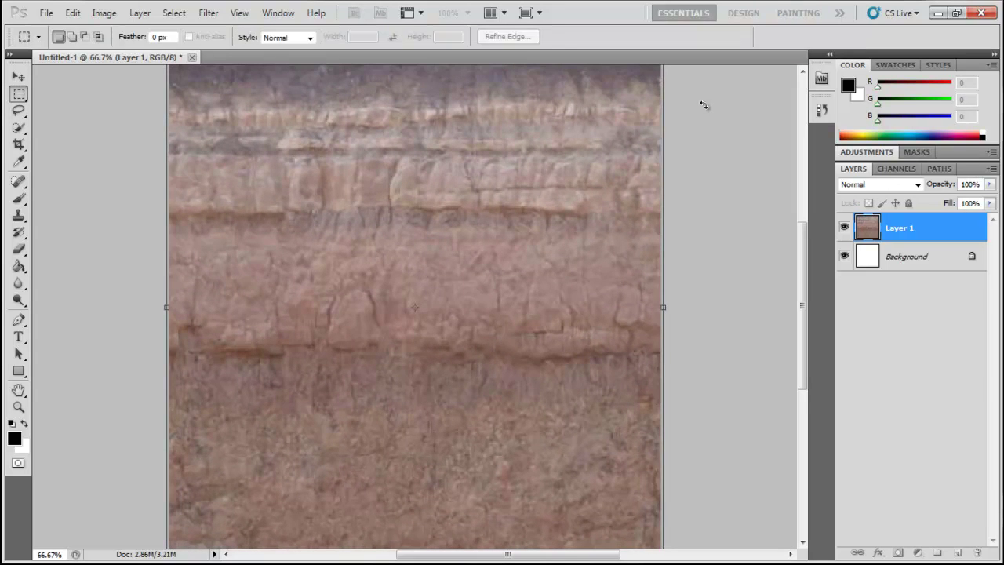
key("v")
scroll(773, 370, "down", 3)
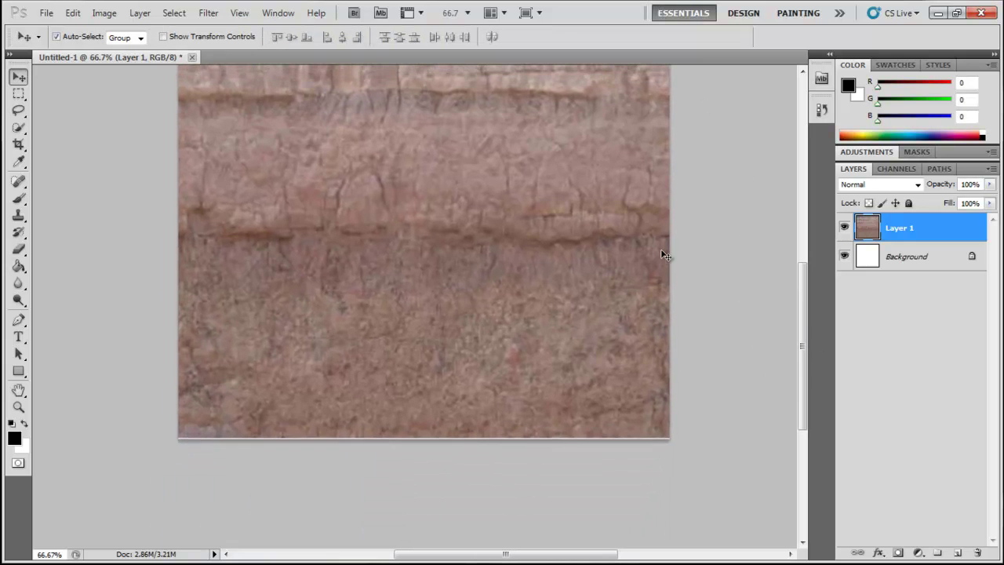
mouse_move(543, 259)
left_mouse_down()
mouse_move(583, 310)
mouse_move(583, 374)
mouse_move(596, 304)
mouse_move(606, 393)
mouse_move(609, 302)
left_mouse_up()
left_click_drag(607, 345, 610, 429)
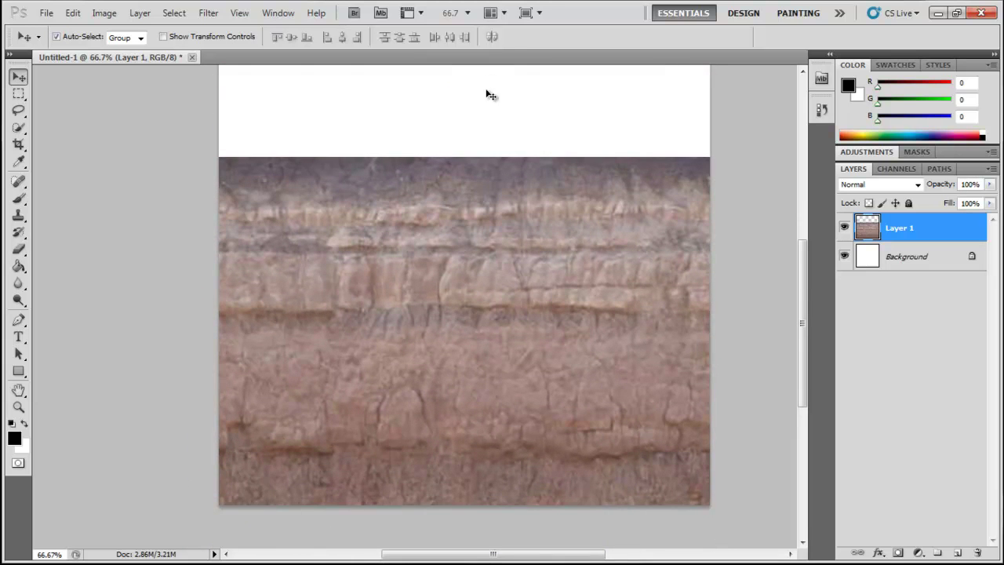
left_click_drag(506, 128, 511, 155)
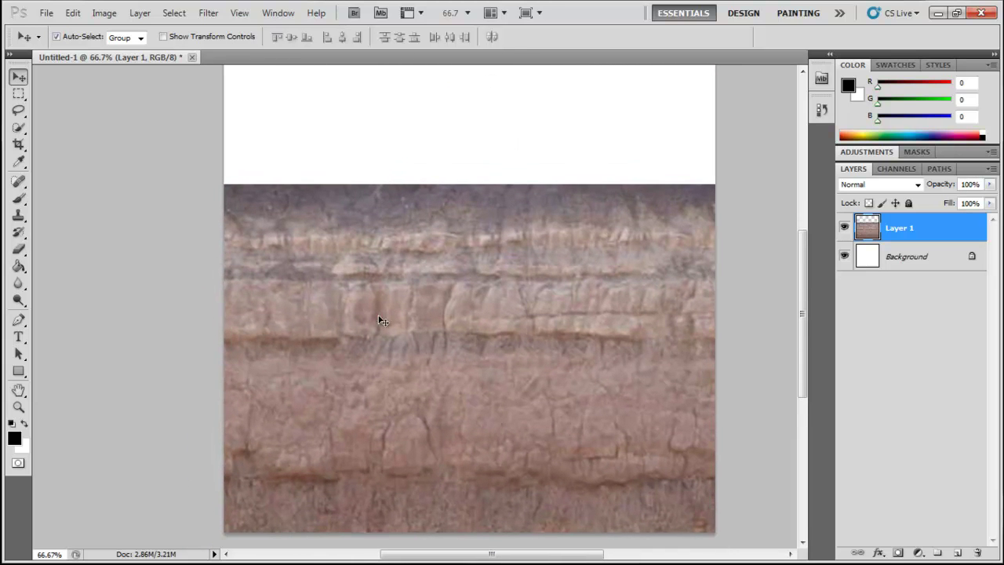
Trial-clear the top of Layer 1 with a rectangular selection, then undo and deselect
key("m")
left_click_drag(264, 421, 170, 445)
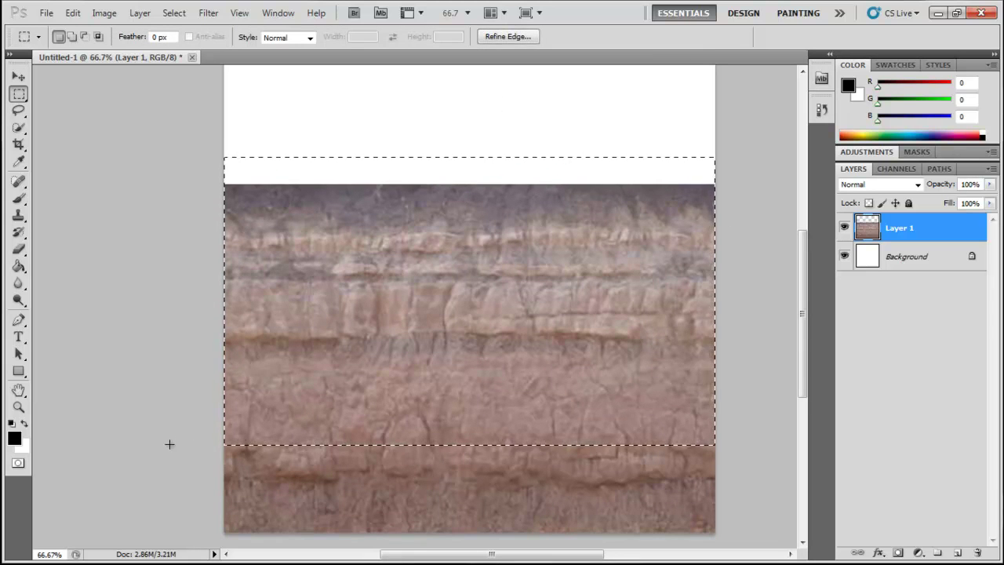
key("Delete")
key("ctrl+d")
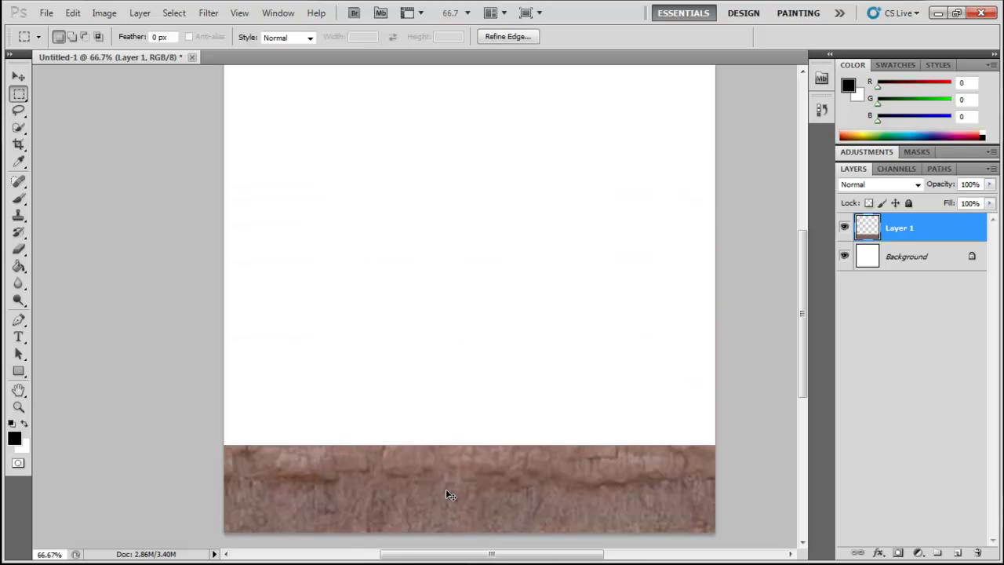
key("ctrl+z")
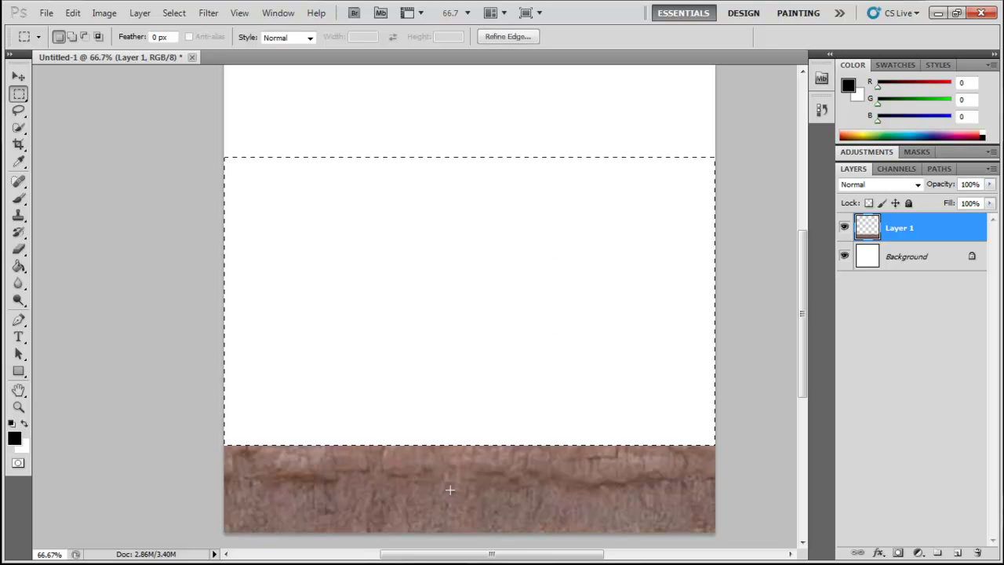
key("ctrl+alt+z")
key("ctrl+d")
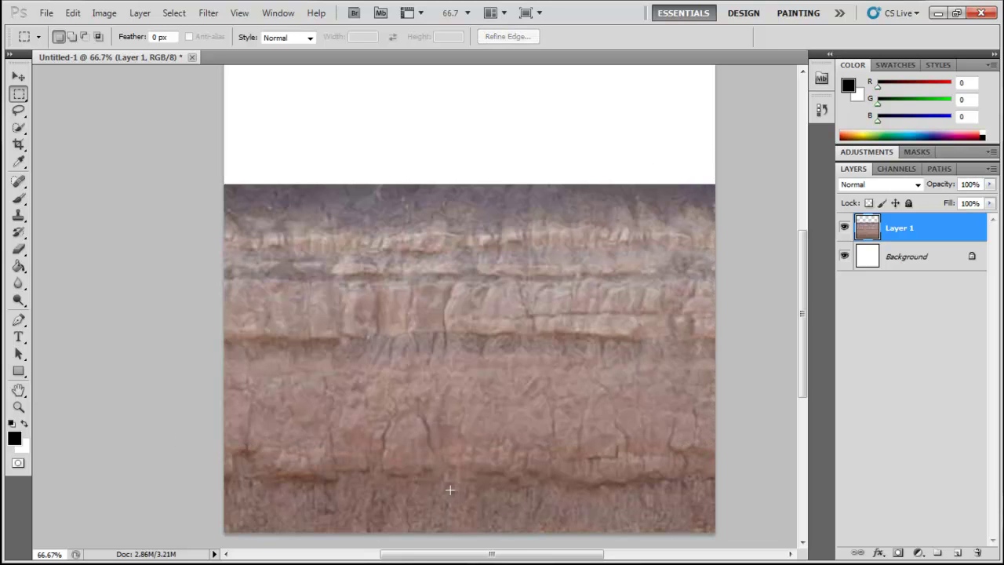
scroll(411, 354, "down", 1)
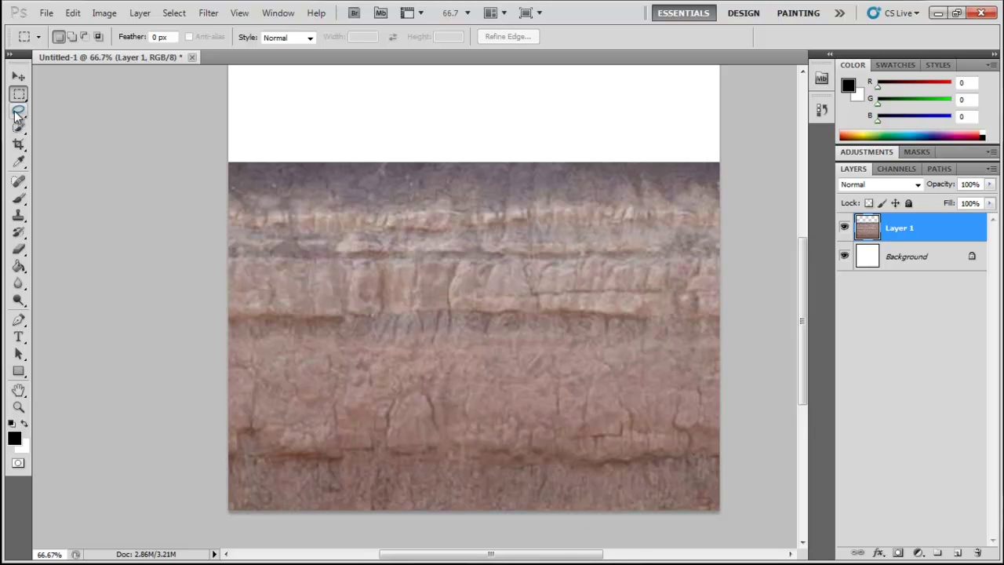
Lasso a hill-shaped curve enclosing the lower part of the rock texture
left_click_drag(19, 110, 57, 114)
left_click(57, 113)
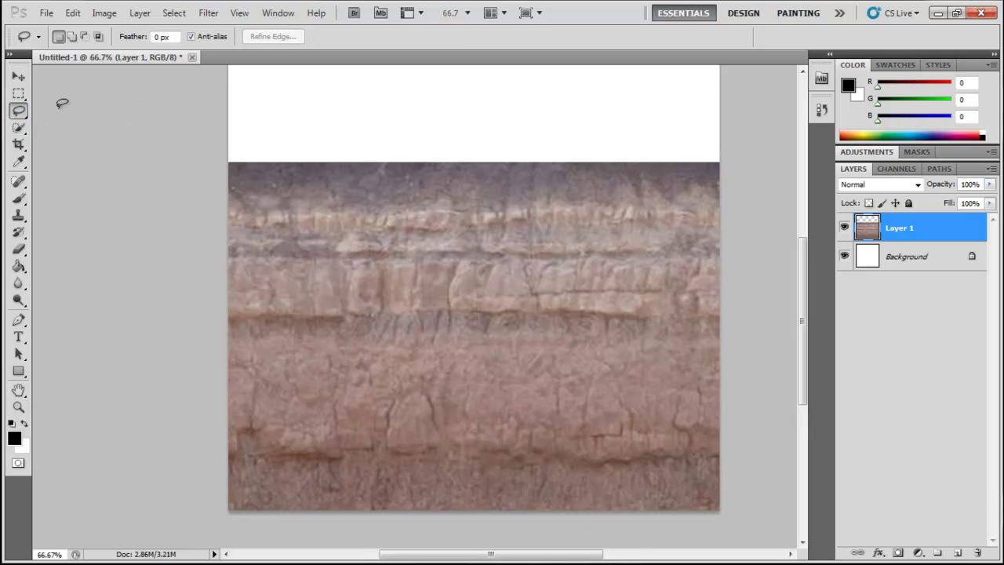
left_click_drag(751, 413, 99, 377)
key("ctrl+d")
left_click_drag(667, 408, 110, 438)
key("ctrl+d")
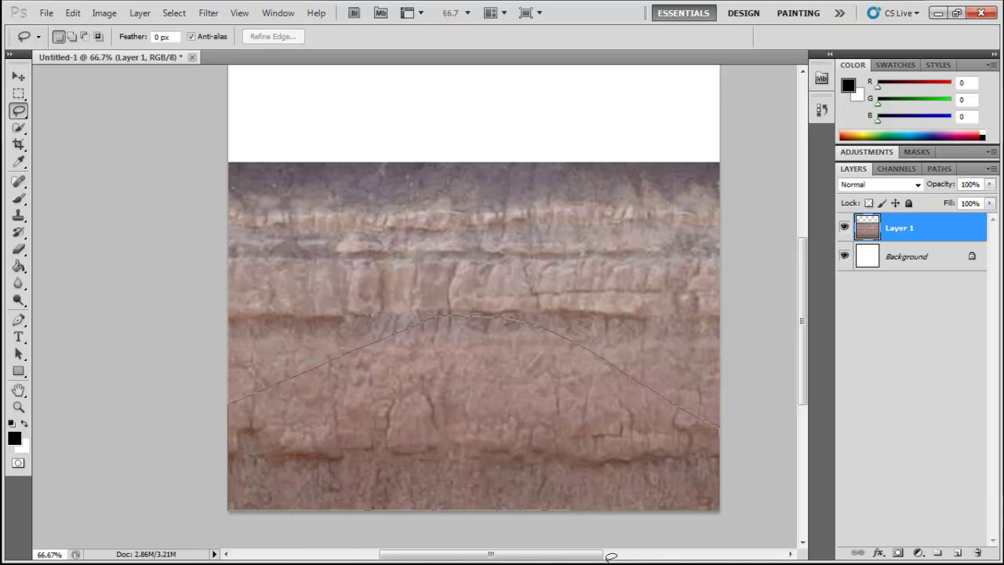
left_click_drag(157, 453, 769, 538)
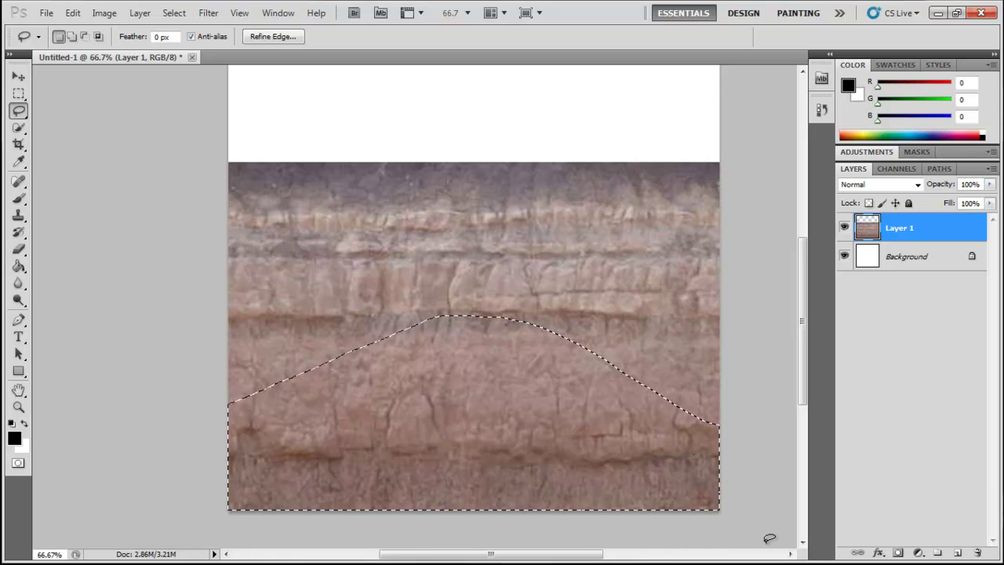
key("Delete")
key("ctrl+z")
Invert the selection and delete the rock above the hill curve
key("shift")
key("ctrl+shift+i")
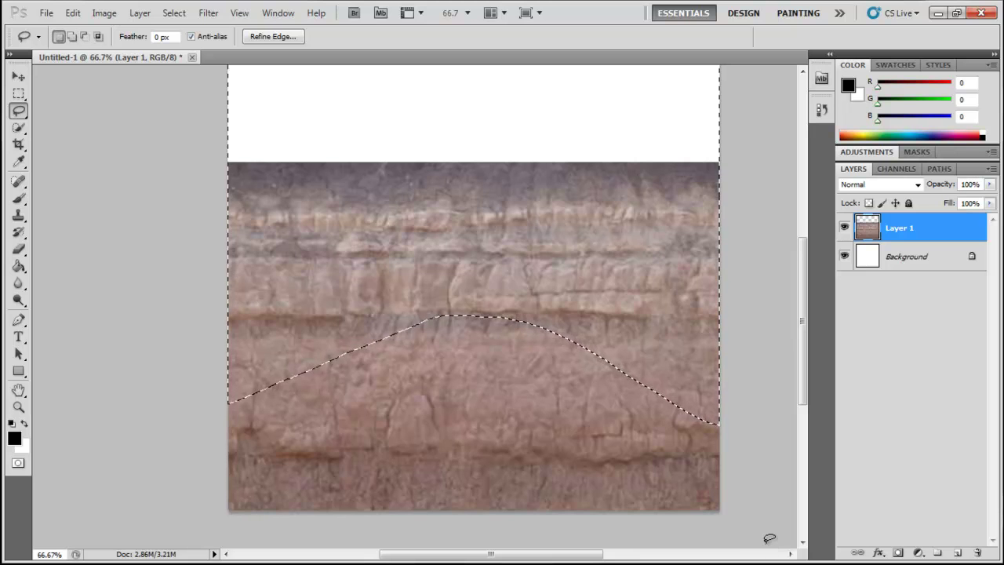
key("Delete")
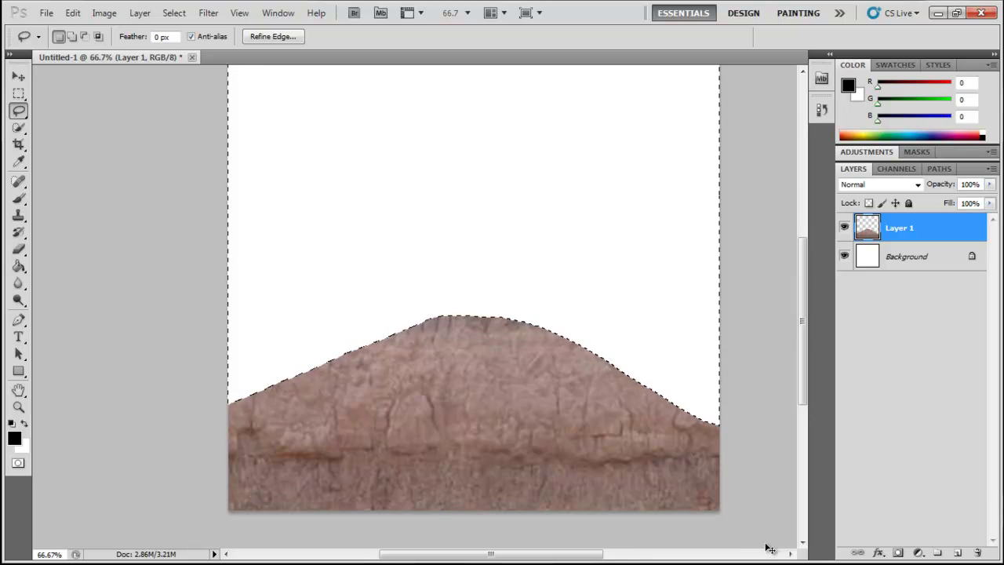
key("ctrl+shift+s")
left_click(691, 320)
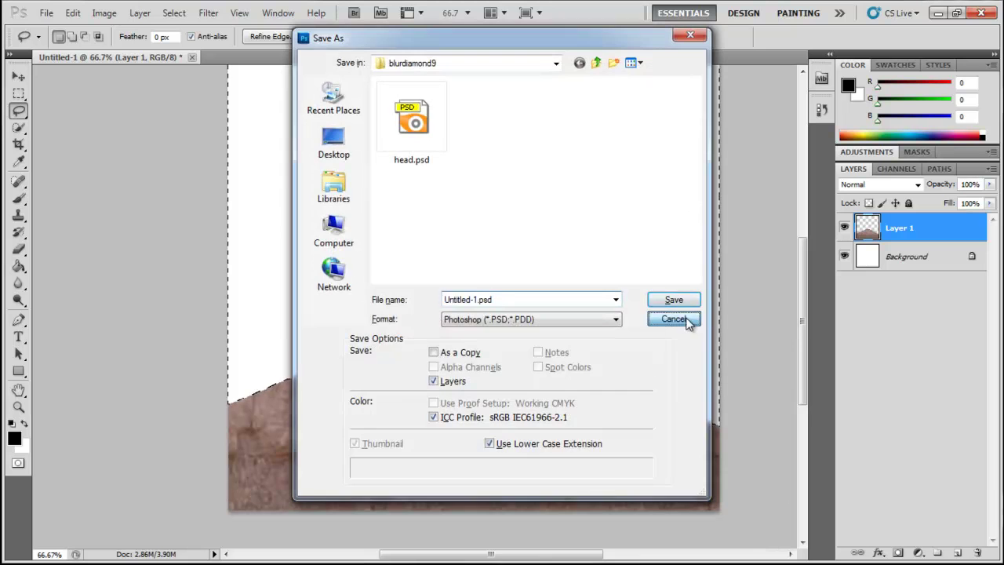
key("v")
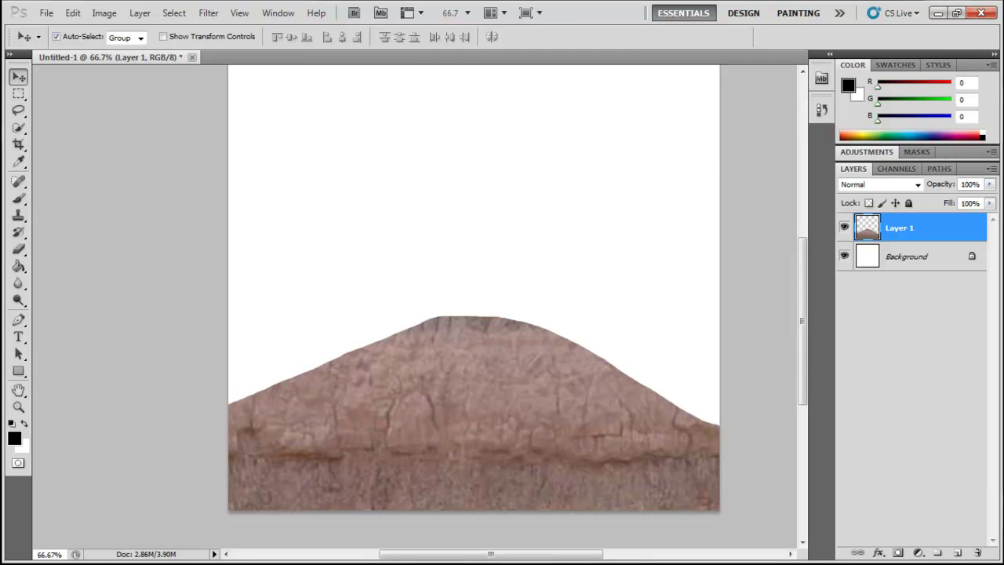
key("alt+Tab")
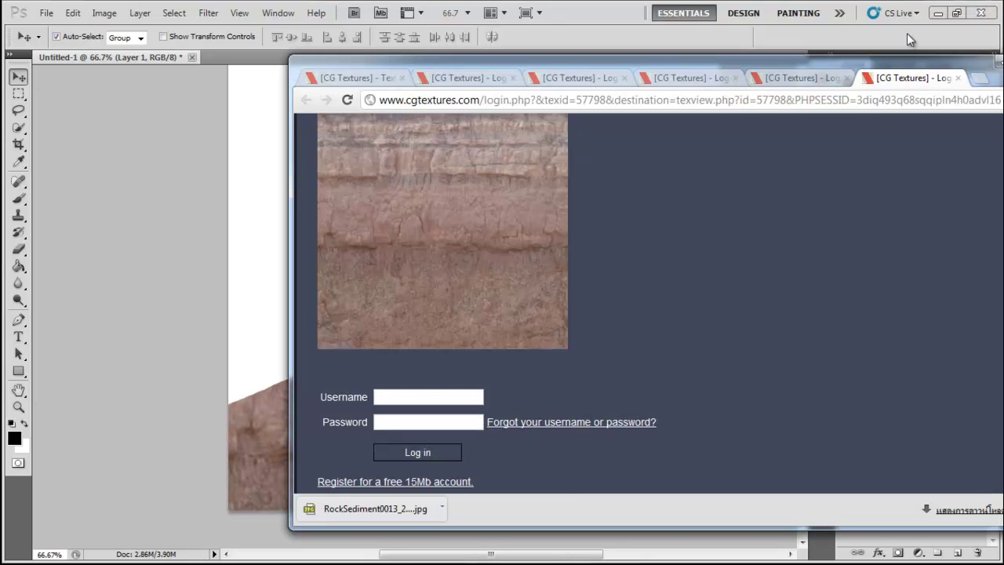
Copy the RockSediment0014 texture from Chrome and paste it into Photoshop
middle_click(910, 83)
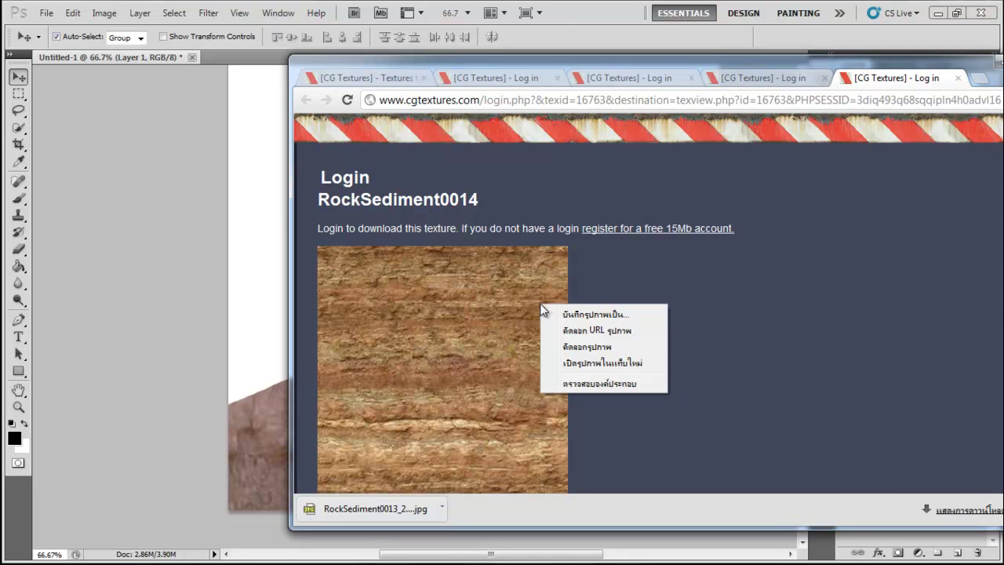
left_click(610, 344)
left_click(264, 287)
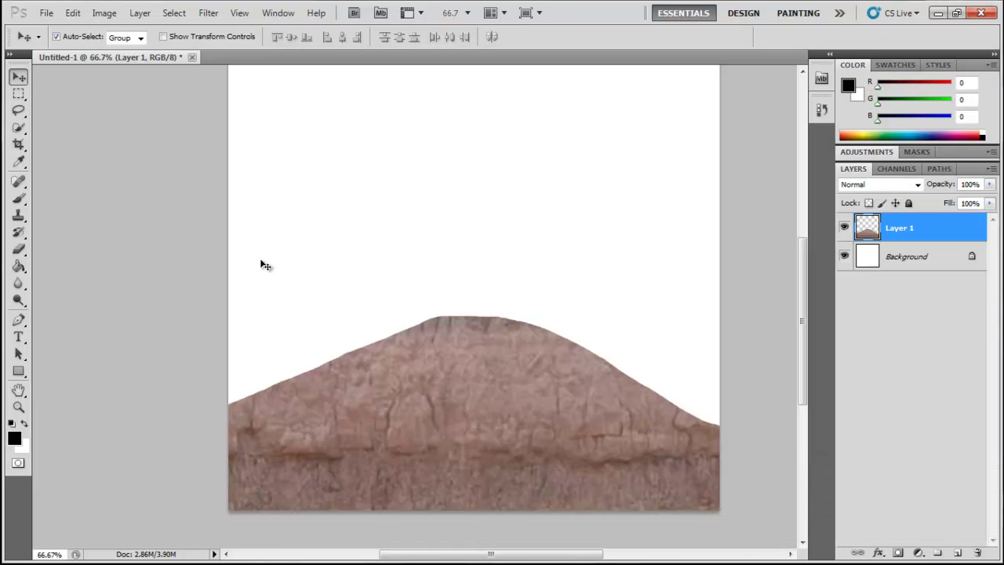
key("ctrl+v")
left_click_drag(430, 280, 491, 271)
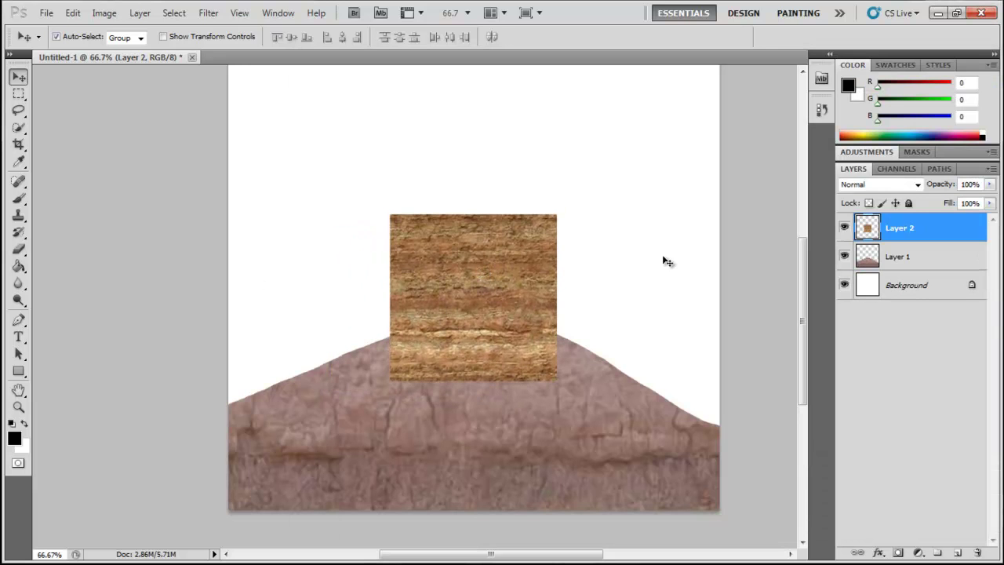
Move Layer 2 below Layer 1 and scale it to about 289.61% to fill the canvas
left_click_drag(910, 235, 944, 267)
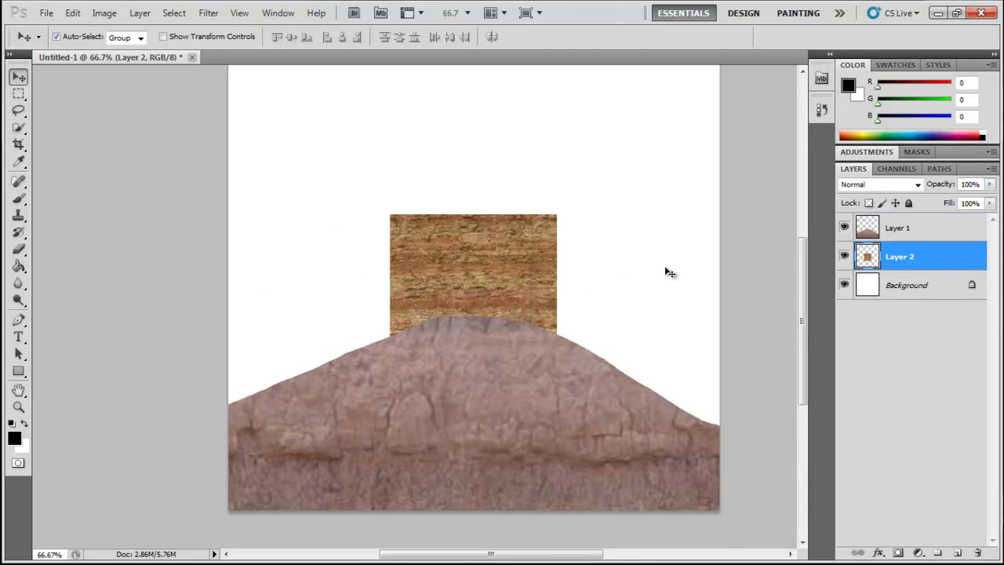
scroll(549, 336, "up", 2)
scroll(543, 366, "up", 2)
key("ctrl+t")
left_click_drag(564, 324, 727, 160)
key("Return")
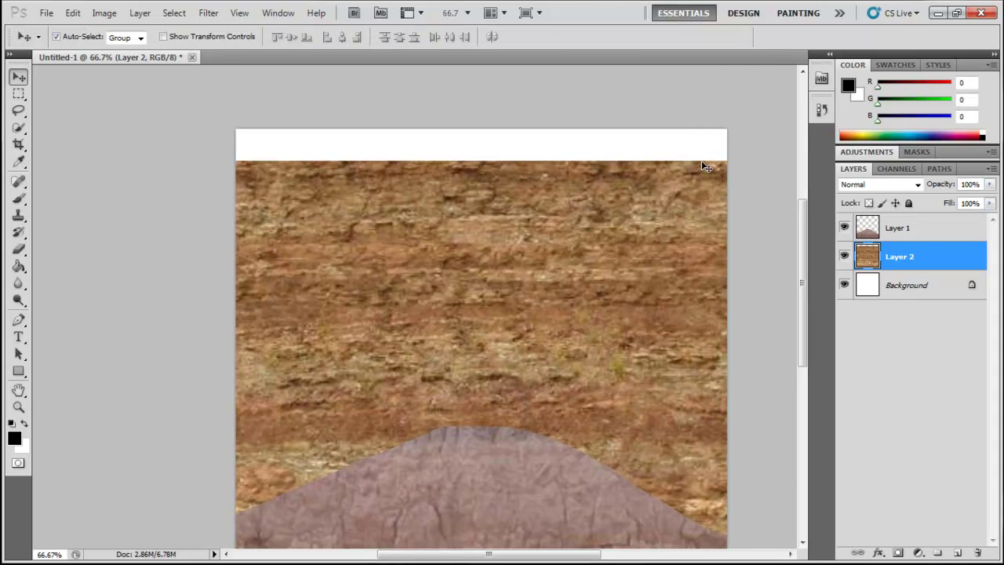
left_click_drag(564, 333, 564, 301)
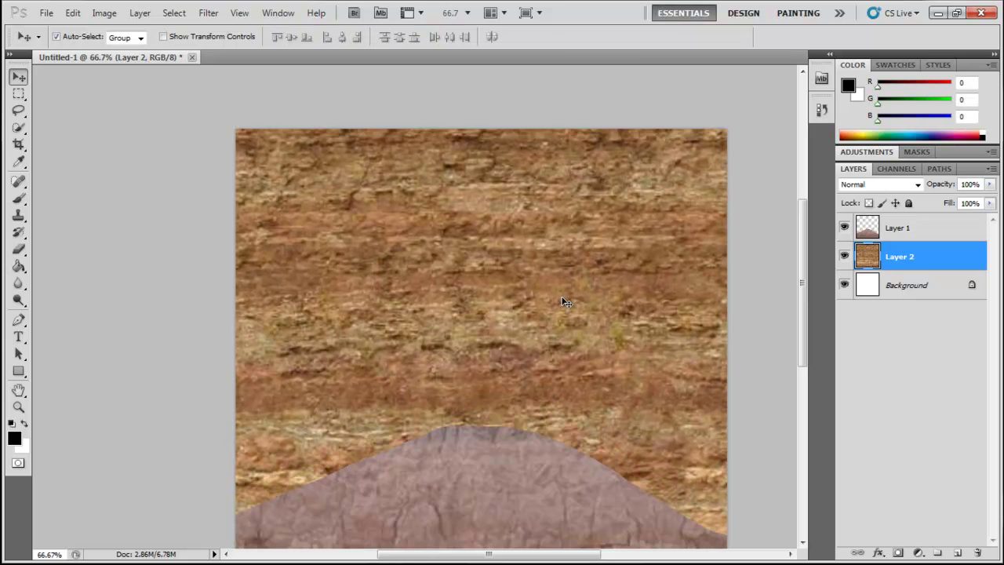
Lasso a taller hill curve on Layer 2 and delete the brown texture above it
left_click(19, 111)
left_click_drag(332, 242, 343, 205)
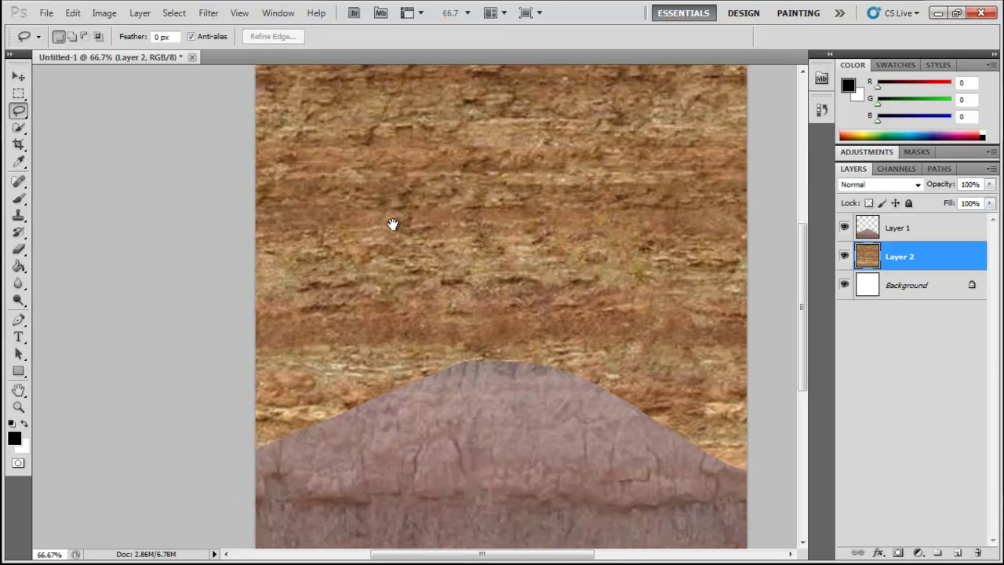
left_click_drag(375, 245, 377, 216)
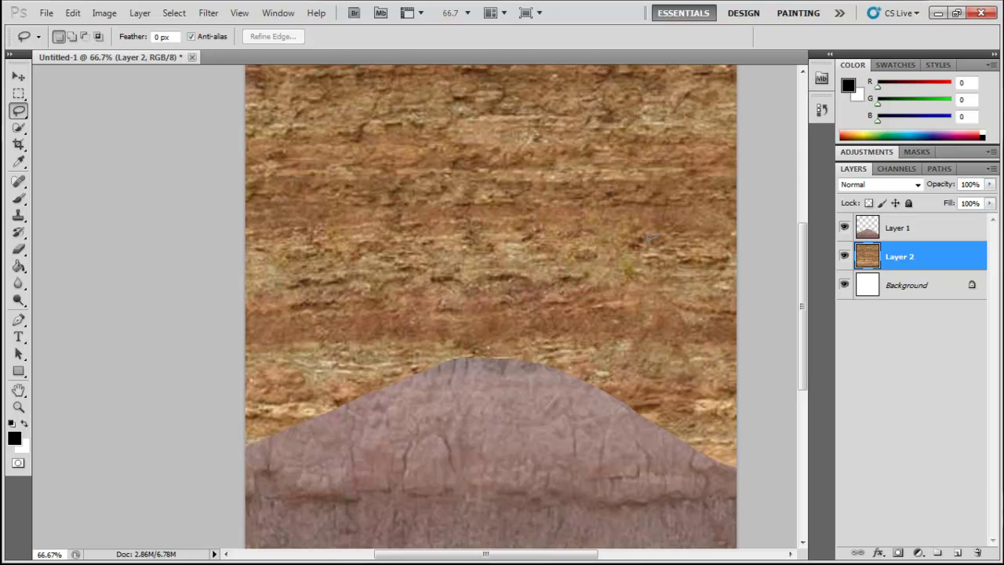
left_click_drag(595, 281, 608, 268)
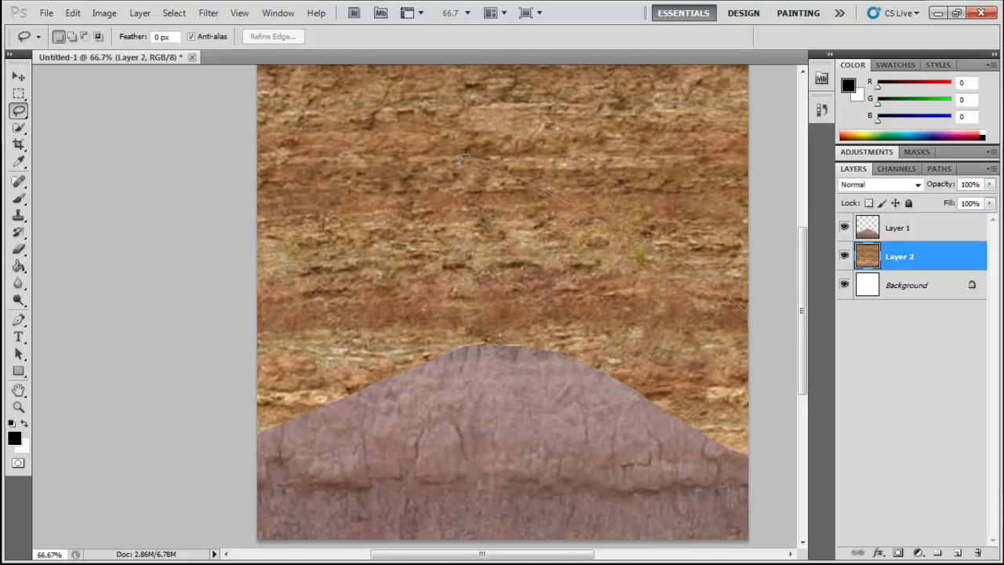
left_click_drag(310, 191, 750, 306)
left_click(759, 304)
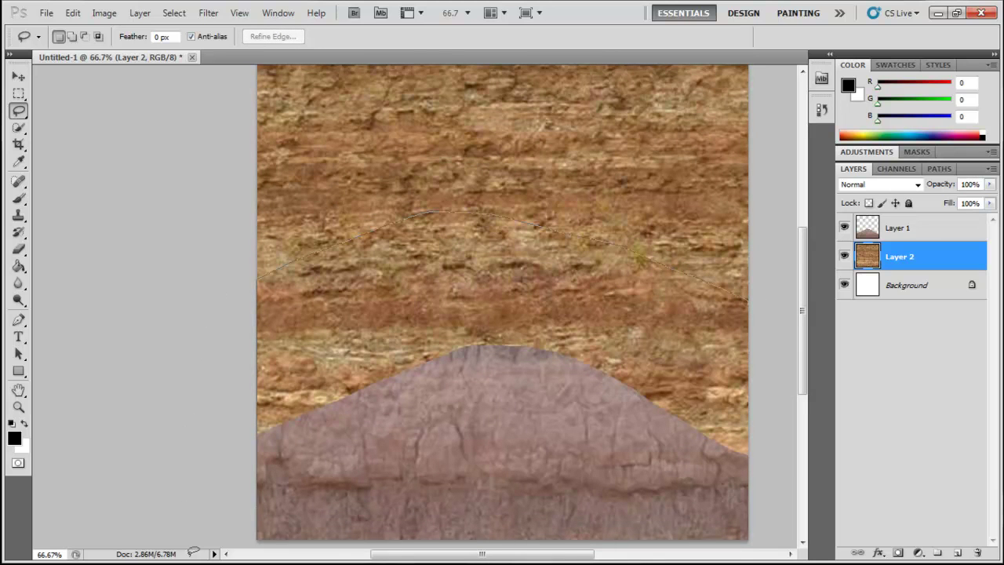
left_click_drag(311, 540, 747, 415)
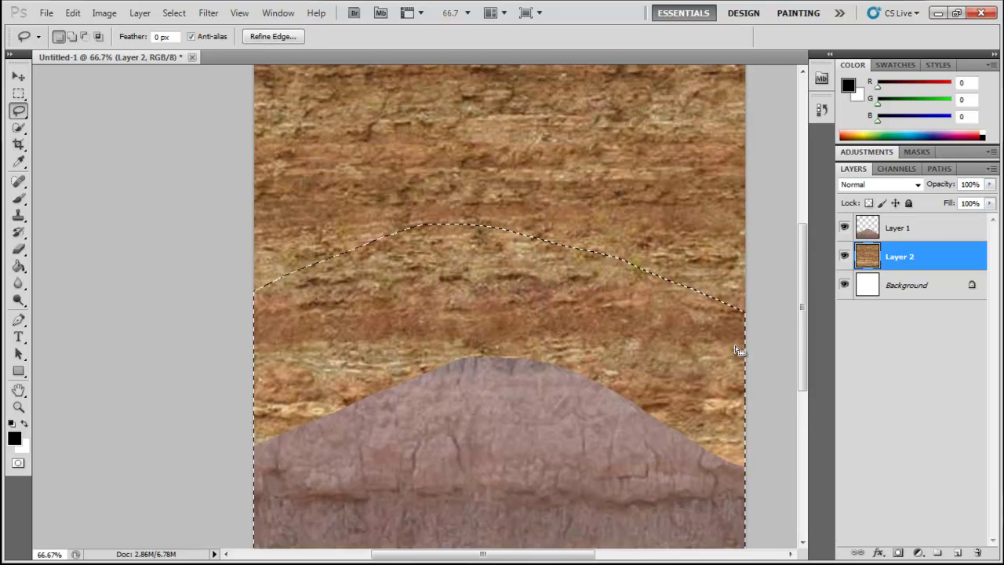
key("ctrl+shift+i")
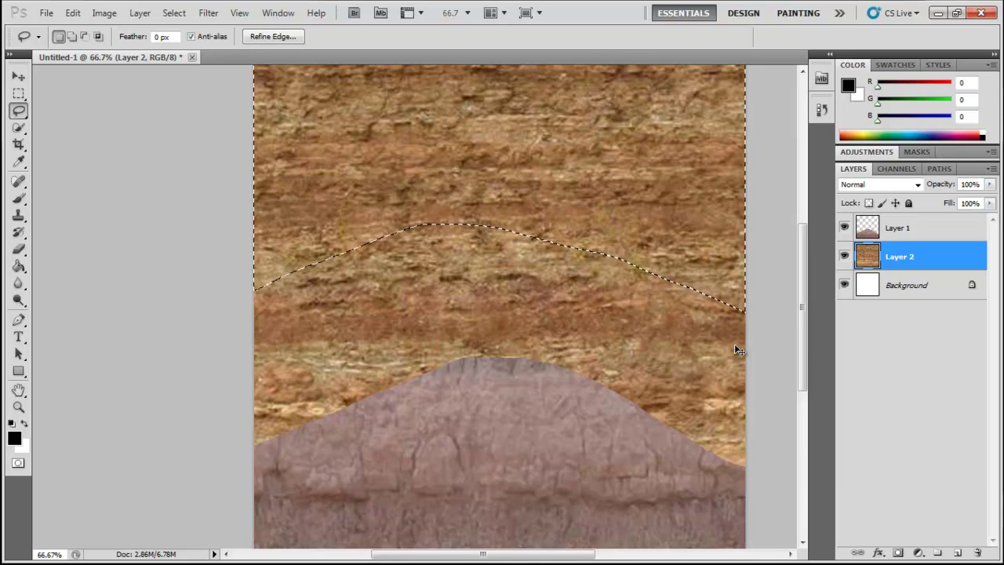
key("Delete")
key("ctrl+d")
Lower the rock hill about 50 px and the brown hill beneath it
key("v")
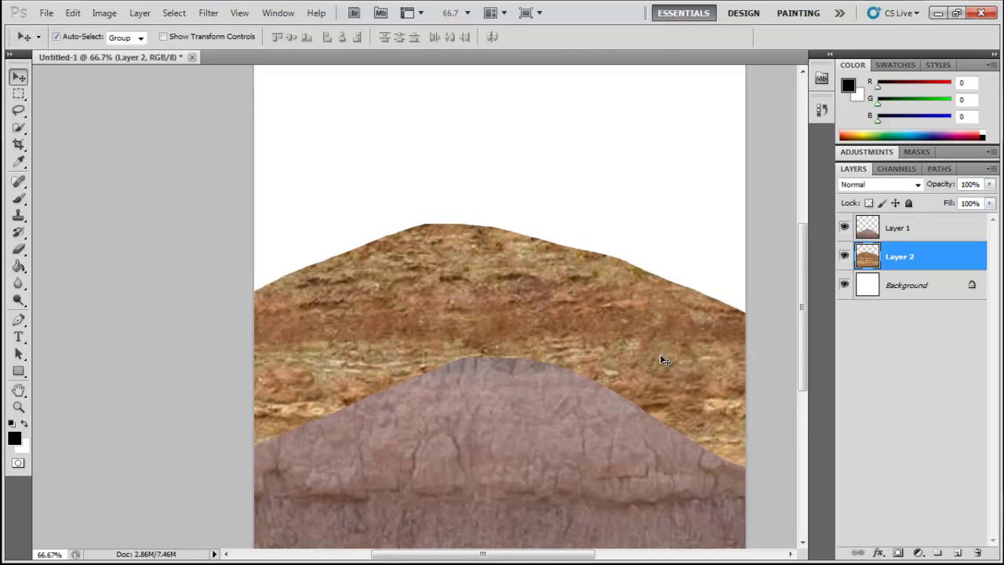
scroll(674, 329, "down", 5)
scroll(659, 345, "up", 2)
left_click_drag(590, 367, 587, 405)
left_click_drag(688, 275, 685, 353)
left_click_drag(706, 280, 703, 345)
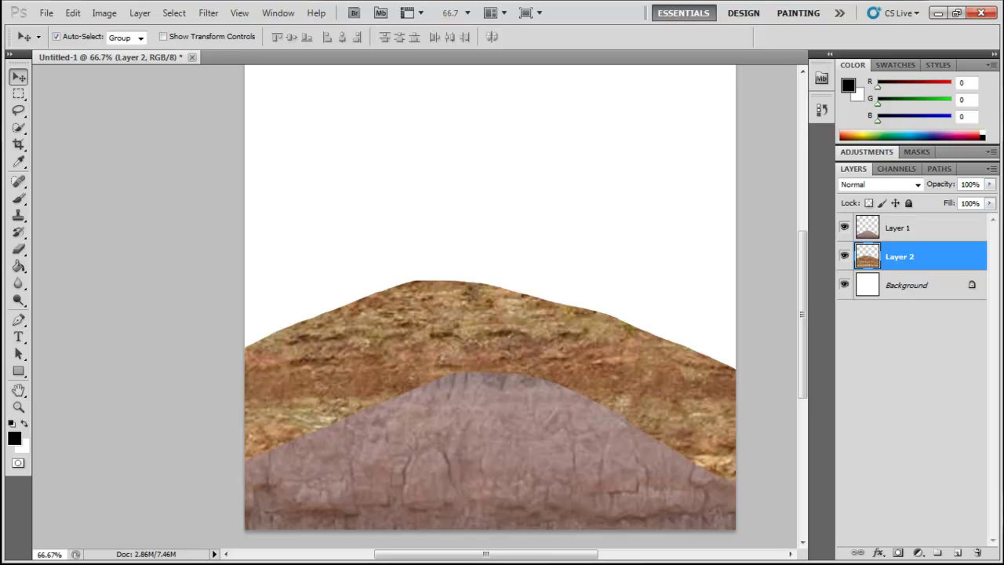
key("alt+Tab")
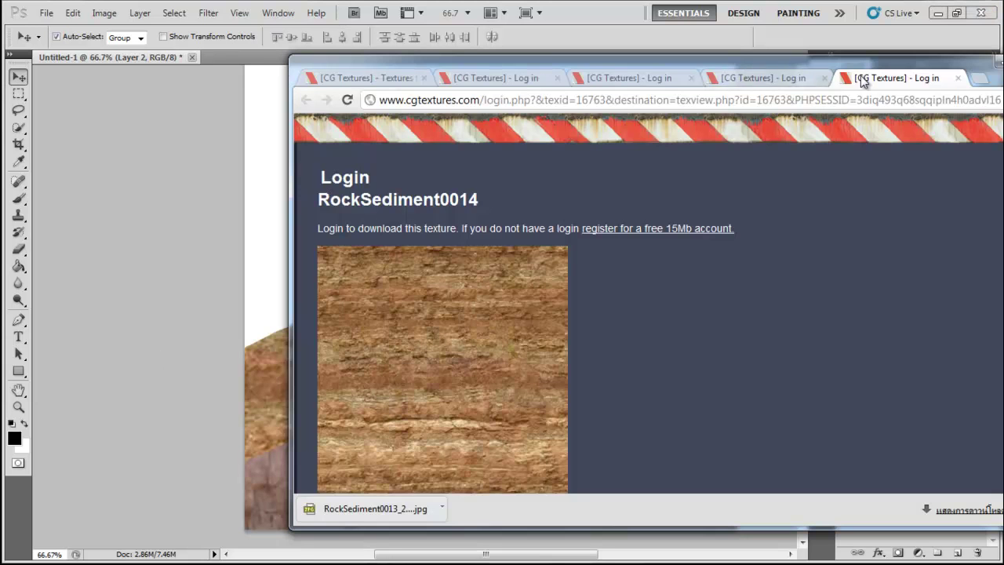
Copy the RockSediment0012 image in Chrome and paste it into Photoshop as Layer 3
left_click(866, 81)
right_click(521, 372)
left_click(542, 405)
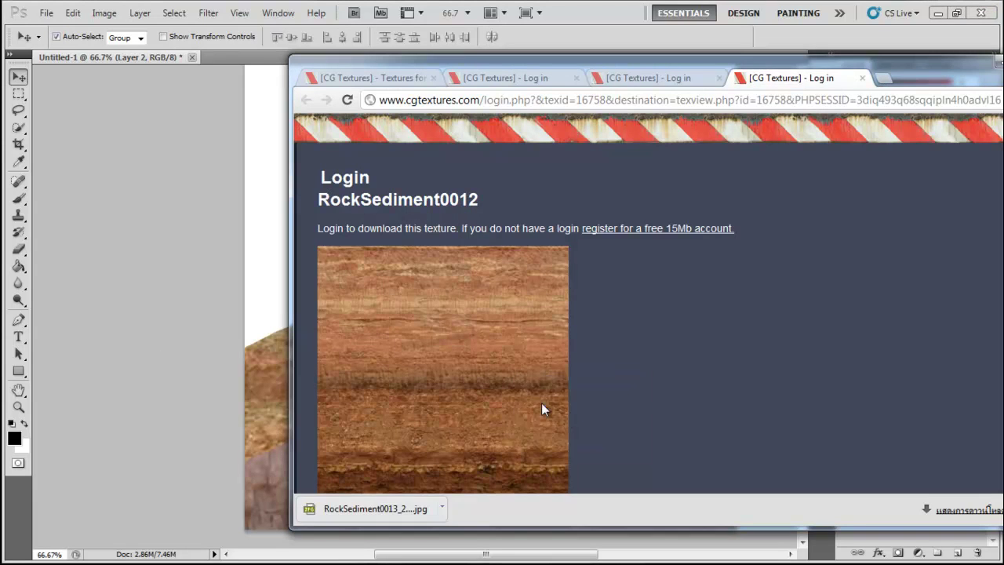
key("alt+Tab")
key("ctrl+v")
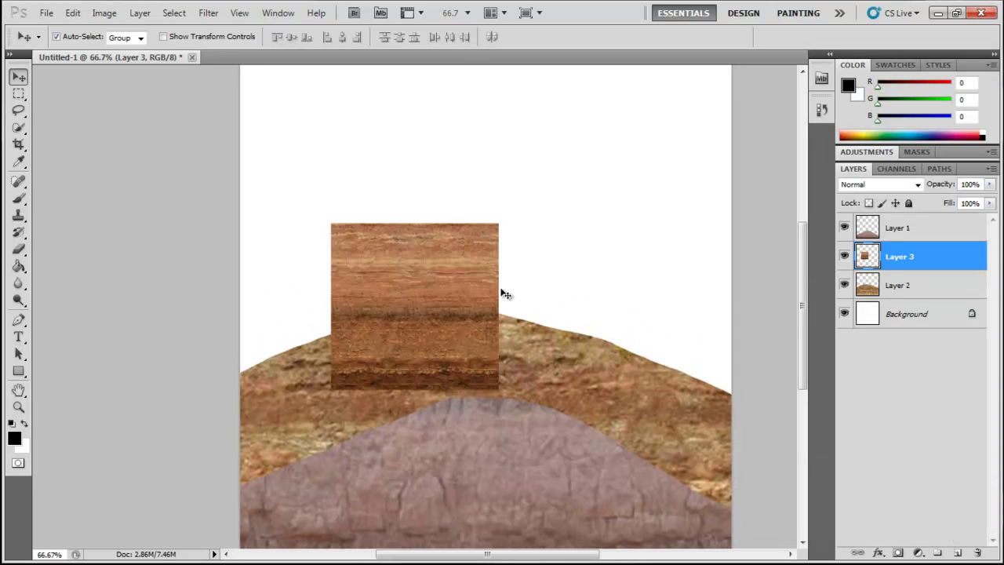
left_click_drag(449, 293, 359, 411)
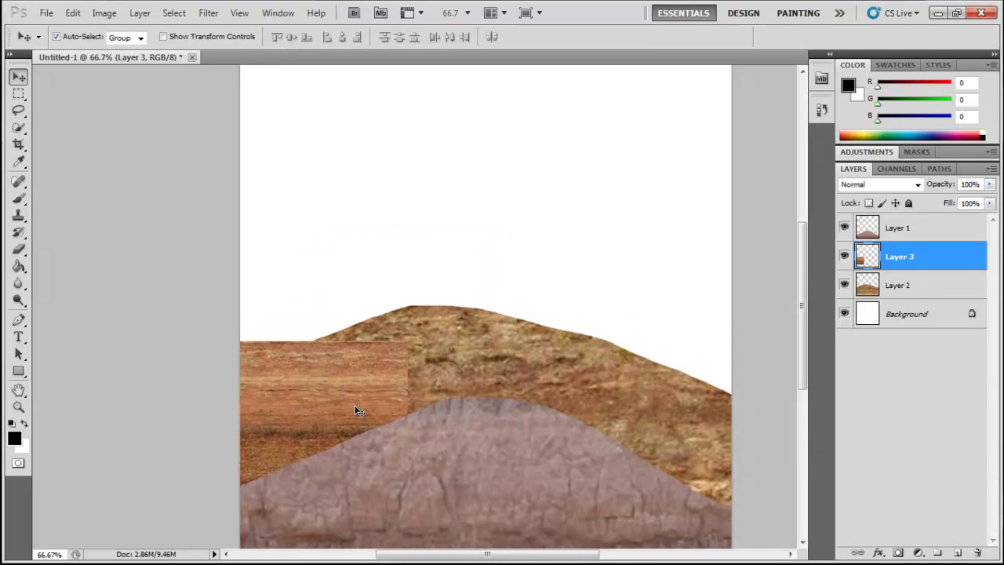
Scale Layer 3 to about 292.51%, send it behind the mossy hill, and reposition it
key("ctrl+t")
mouse_move(416, 344)
left_mouse_down()
mouse_move(803, 91)
mouse_move(688, 133)
left_mouse_up()
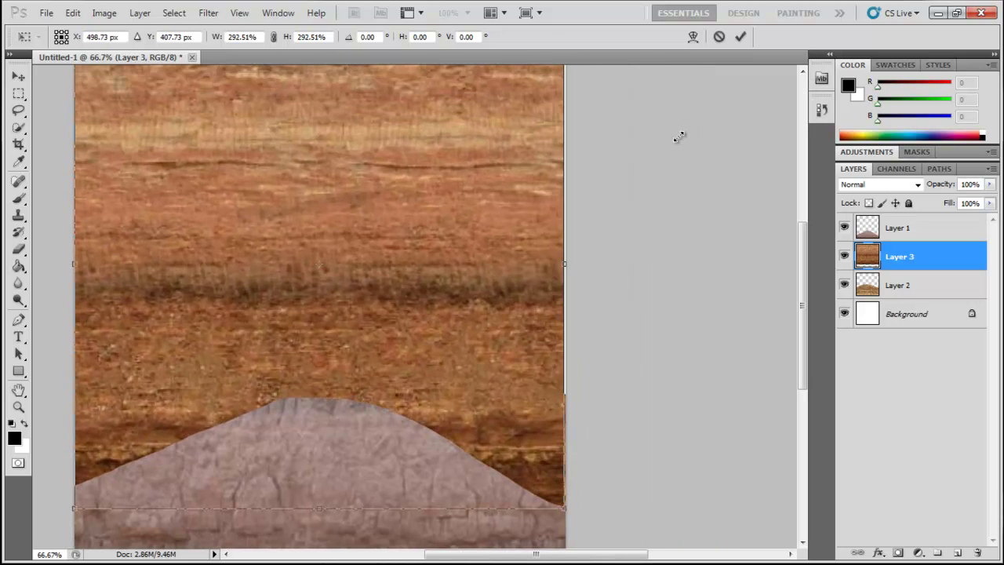
key("Return")
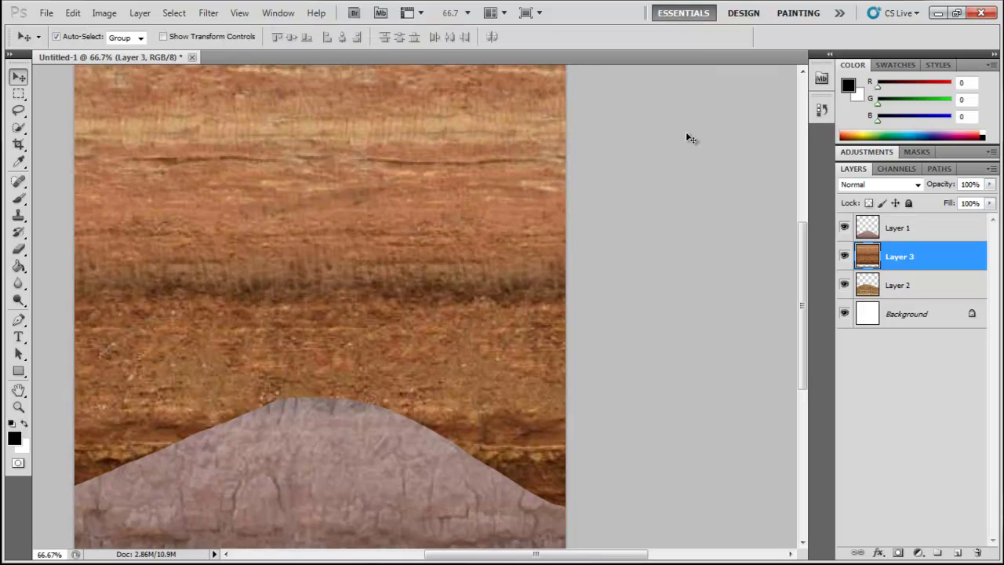
key("ctrl+bracketleft")
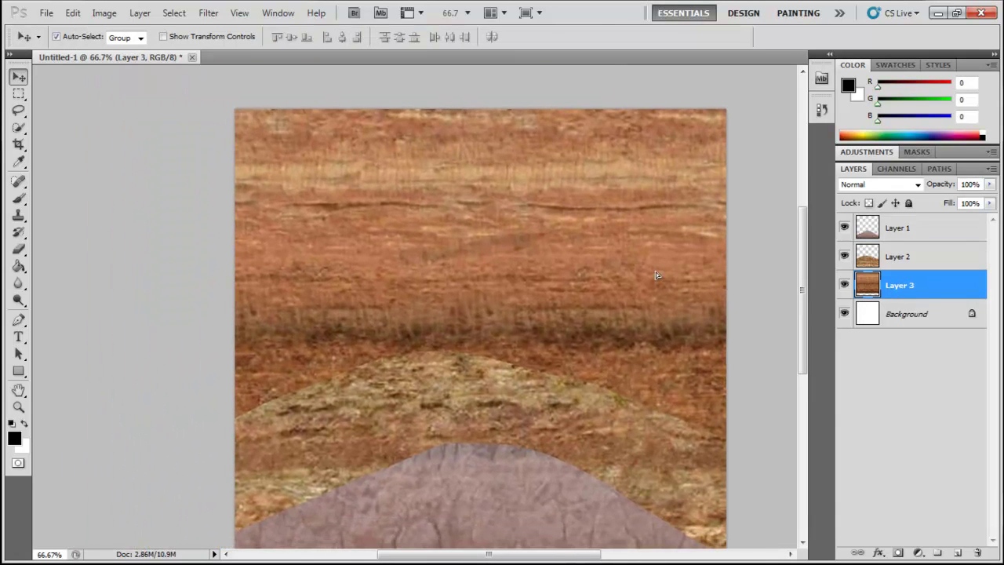
mouse_move(656, 272)
left_mouse_down()
mouse_move(652, 212)
mouse_move(660, 430)
mouse_move(679, 395)
left_mouse_up()
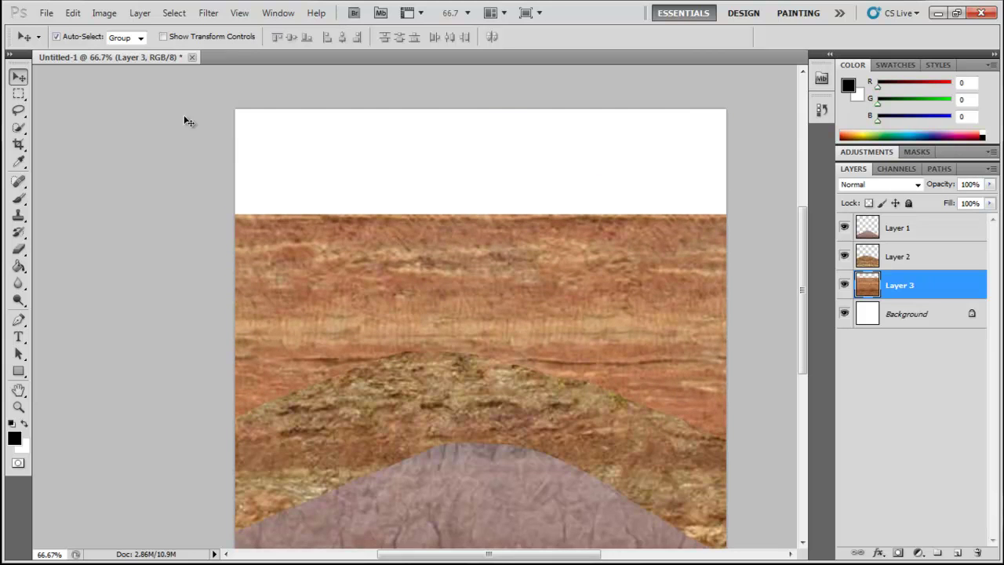
Lasso-trim Layer 3's brown band above a curve into a third, tallest hill
left_click(18, 110)
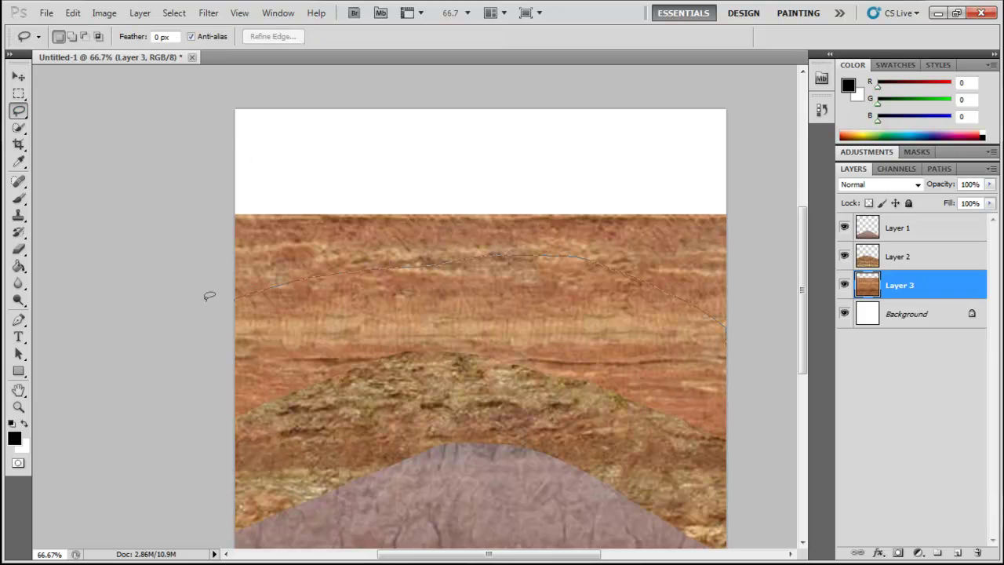
left_click_drag(211, 297, 797, 157)
key("Delete")
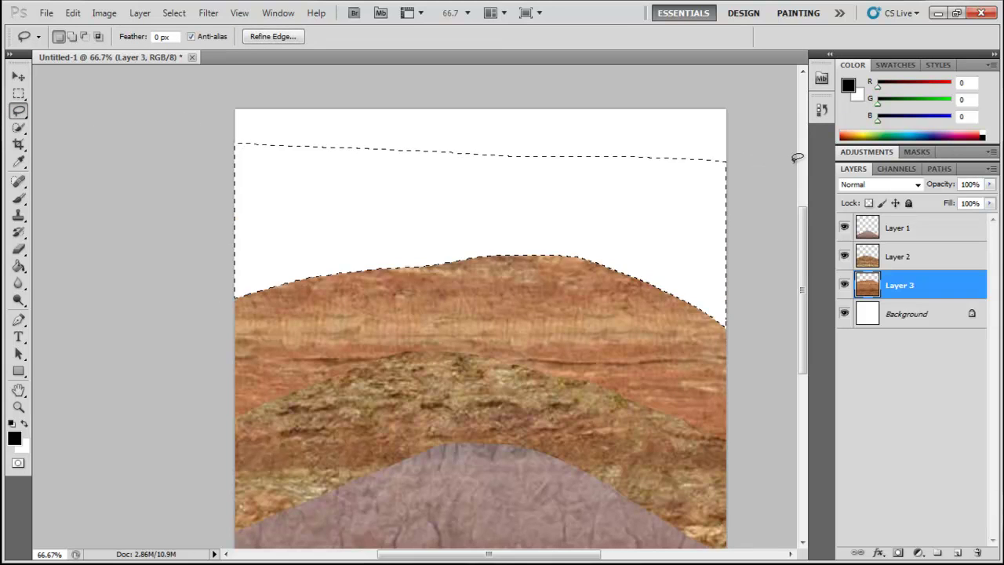
key("ctrl+d")
Lower the mossy hill slightly and the top brown band about 60 px, then return to Chrome
key("v")
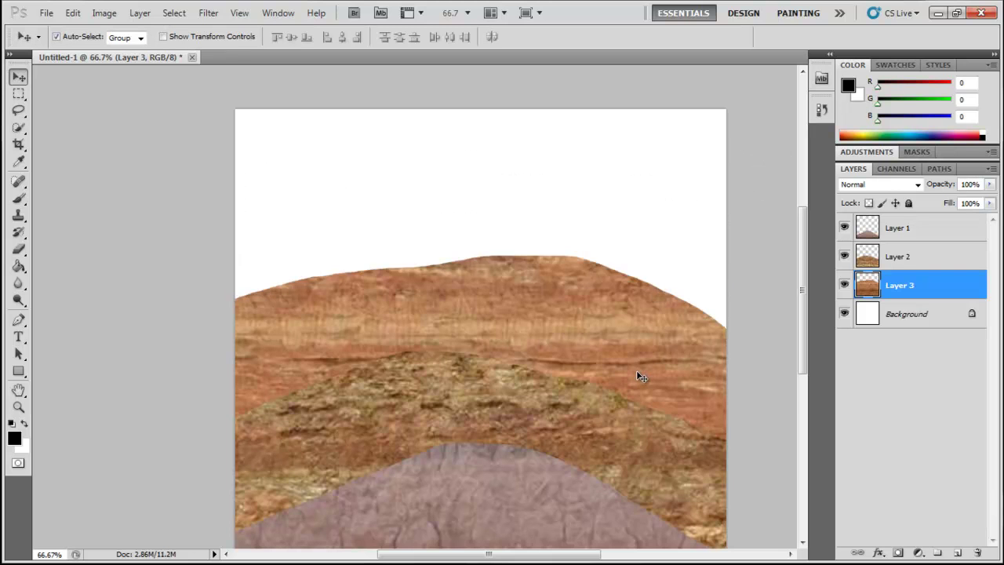
scroll(640, 376, "down", 1)
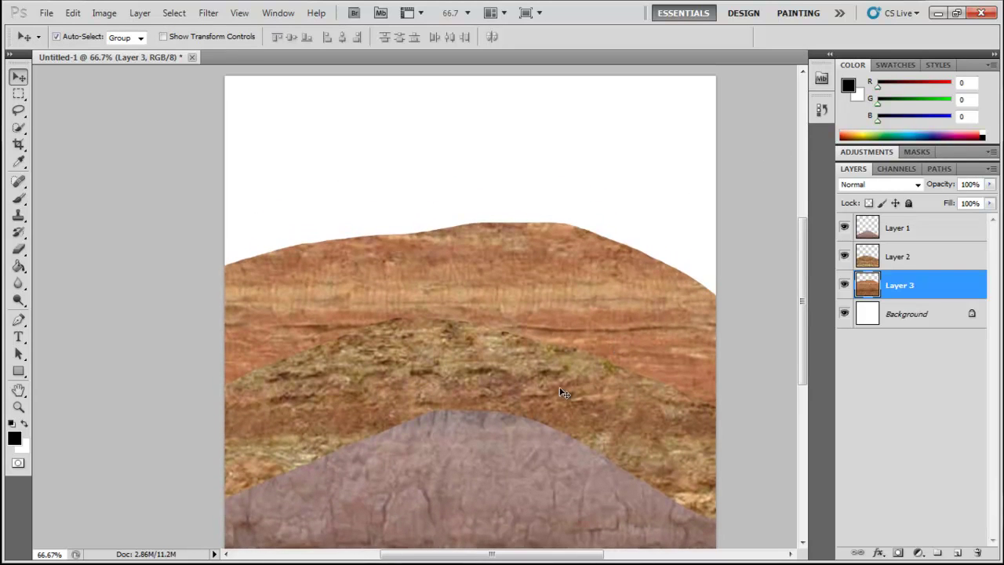
scroll(506, 476, "down", 1)
left_click_drag(502, 427, 493, 450)
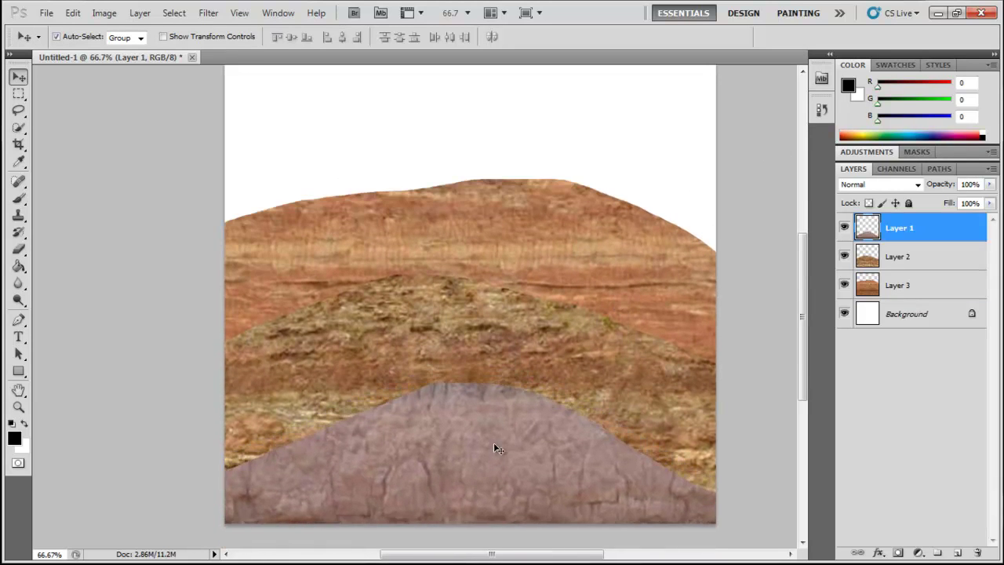
left_click(614, 362)
left_click_drag(613, 362, 616, 371)
mouse_move(625, 282)
left_mouse_down()
mouse_move(624, 328)
mouse_move(625, 317)
mouse_move(636, 322)
left_mouse_up()
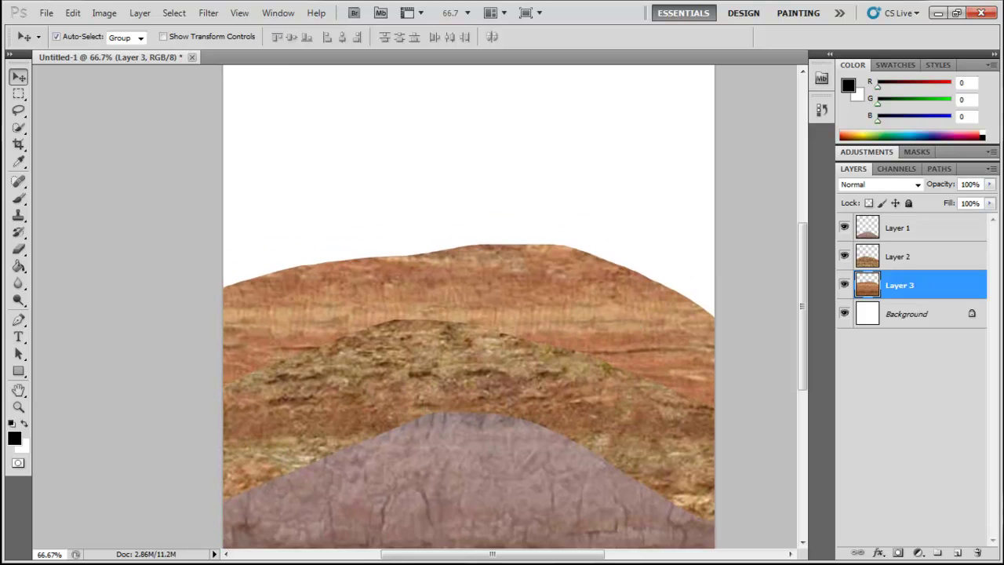
key("alt+Tab")
Copy the RockSediment0019 texture image from the CG Textures page
middle_click(819, 78)
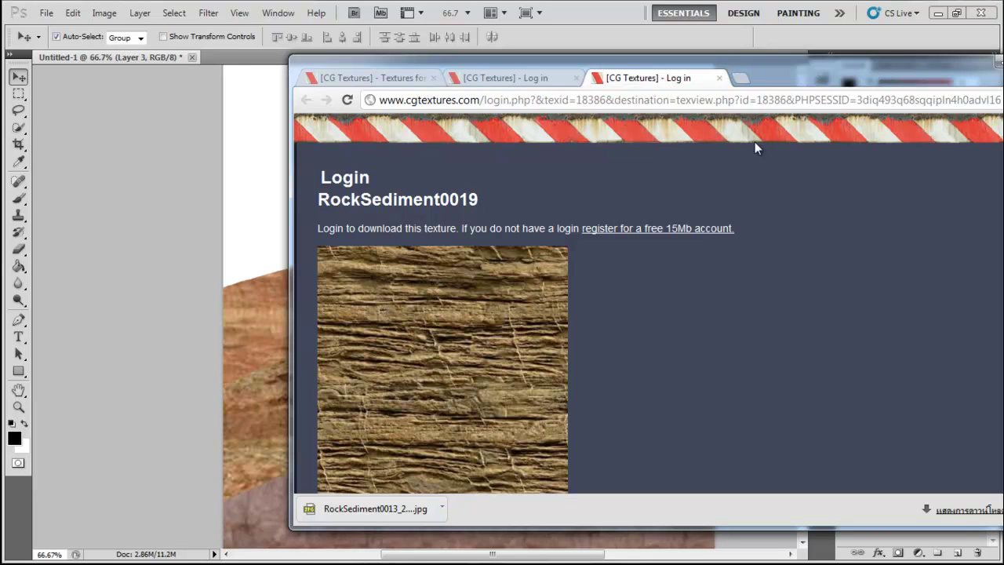
right_click(551, 320)
left_click(572, 355)
left_click(117, 224)
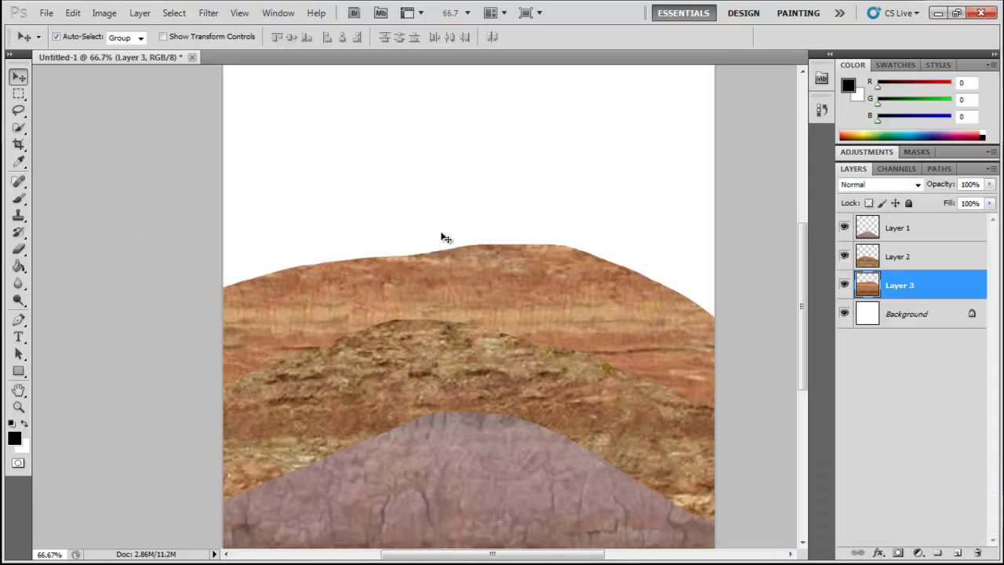
Raise the brown band about 85 px and reselect the mossy hill layer
left_click_drag(547, 294, 543, 223)
left_click(508, 346)
left_click(915, 283)
left_click(901, 263)
Paste the striated texture as Layer 4 and enlarge it to about 300%
key("ctrl+v")
mouse_move(444, 314)
left_mouse_down()
mouse_move(325, 407)
mouse_move(324, 424)
left_mouse_up()
key("ctrl+t")
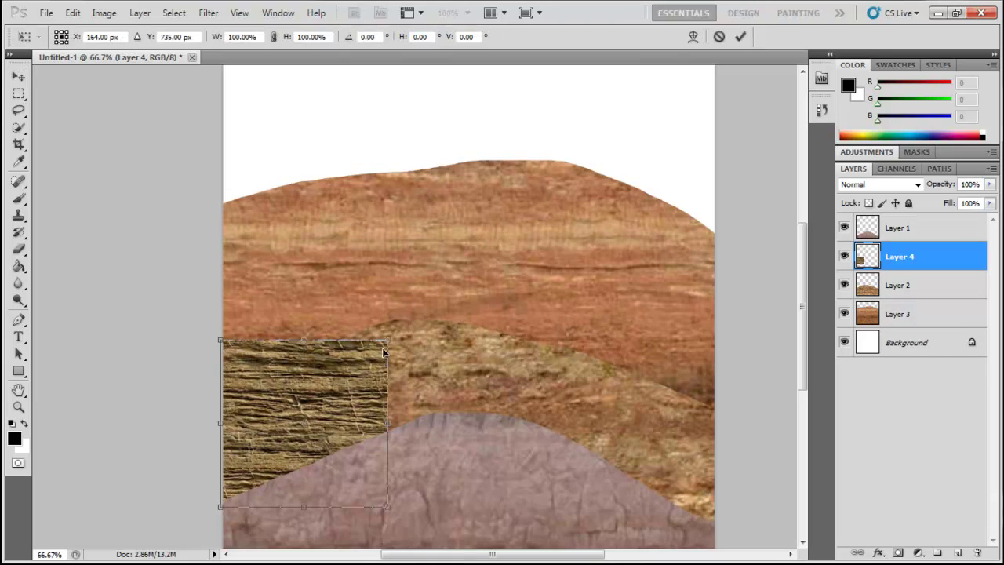
mouse_move(391, 333)
left_mouse_down()
mouse_move(761, 55)
mouse_move(709, 133)
left_mouse_up()
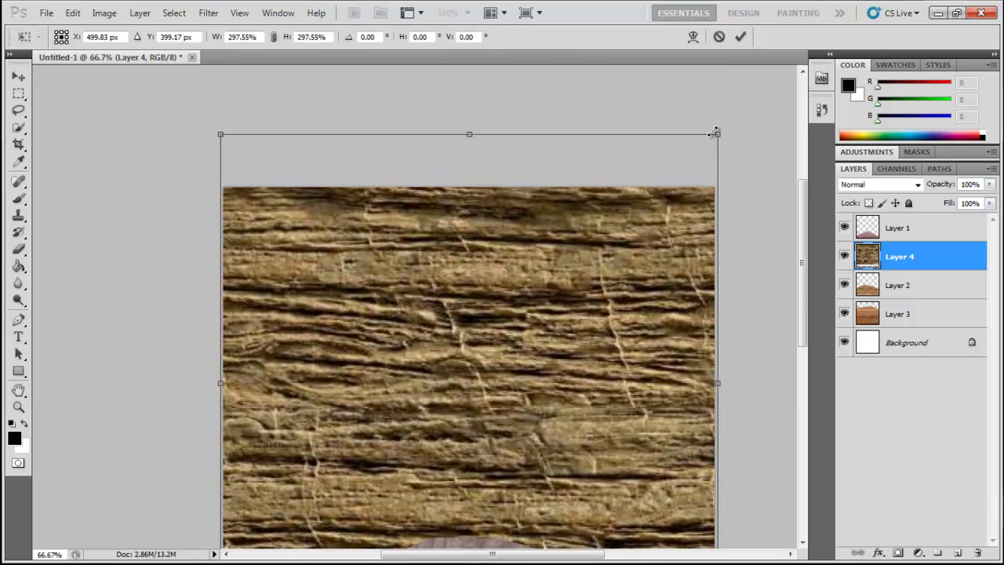
key("Return")
Place Layer 4 behind the mossy hill and shift it down about 72 px
left_click_drag(541, 333, 593, 229)
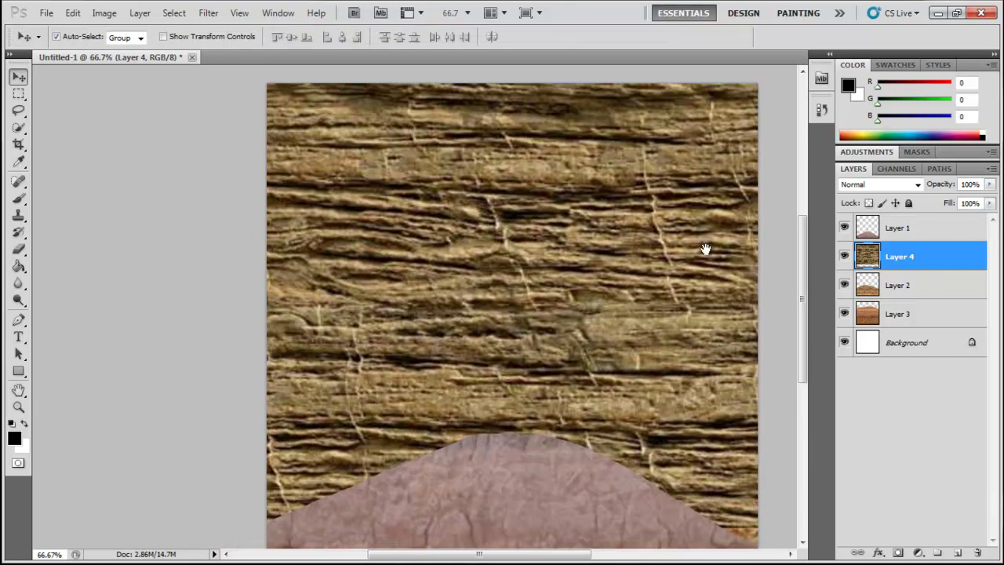
left_click_drag(950, 267, 948, 295)
mouse_move(656, 302)
left_mouse_down()
mouse_move(662, 401)
mouse_move(685, 384)
left_mouse_up()
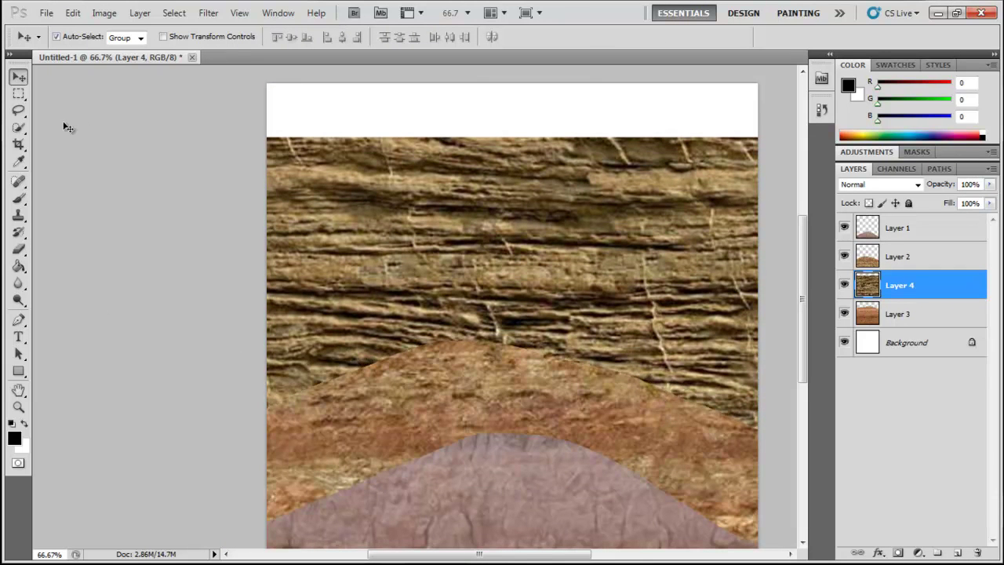
Lasso-cut the striated rock on Layer 4 into an arched hill
left_click(18, 110)
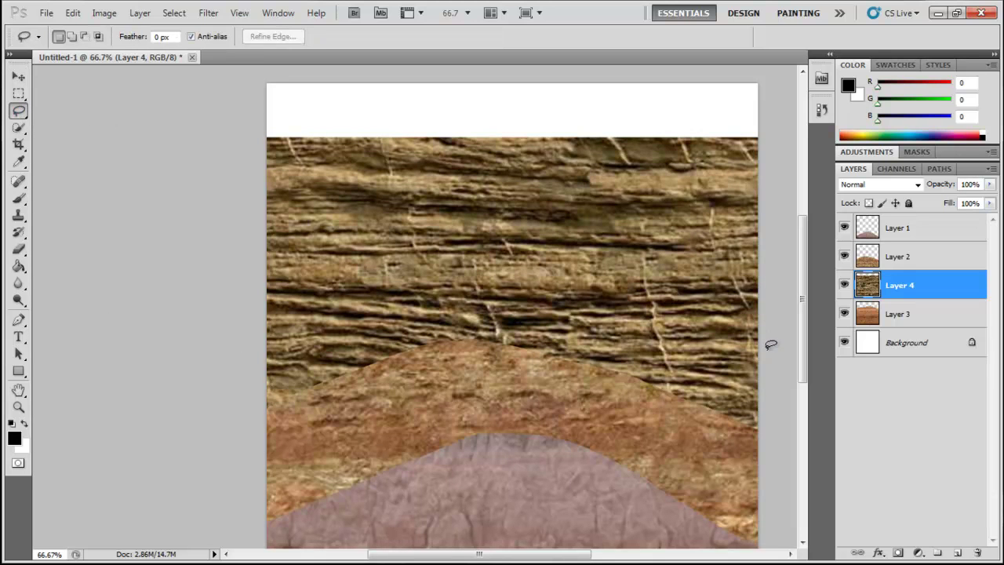
mouse_move(255, 187)
left_mouse_down()
mouse_move(743, 111)
mouse_move(775, 123)
left_mouse_up()
key("Delete")
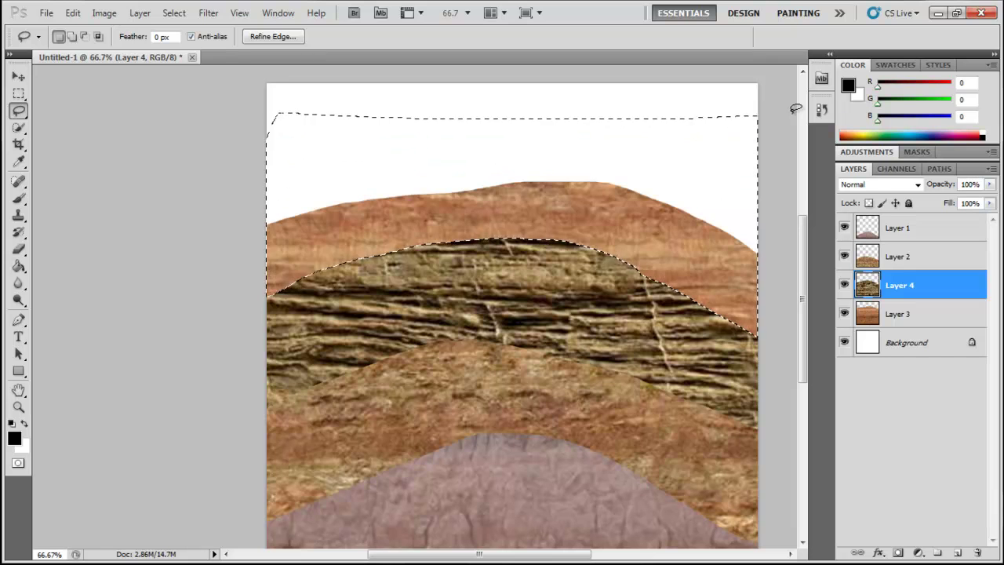
key("ctrl+d")
Shift the striated rock and brown band layers down into place
key("c")
key("v")
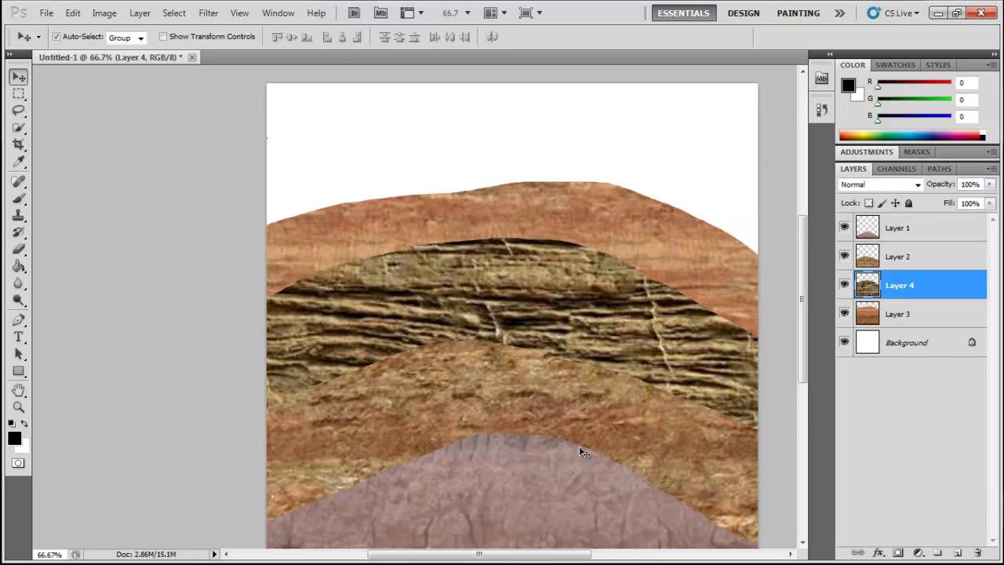
scroll(582, 317, "down", 3)
left_click_drag(593, 314, 628, 309)
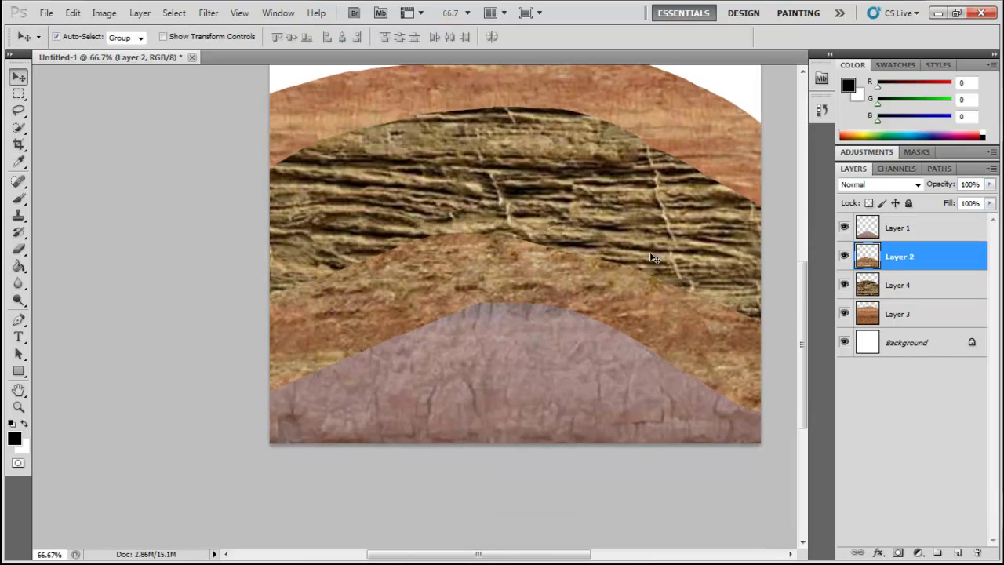
mouse_move(659, 240)
left_mouse_down()
mouse_move(661, 296)
mouse_move(677, 228)
mouse_move(698, 242)
mouse_move(698, 285)
left_mouse_up()
scroll(677, 228, "up", 2)
left_click(698, 225)
scroll(675, 289, "down", 1)
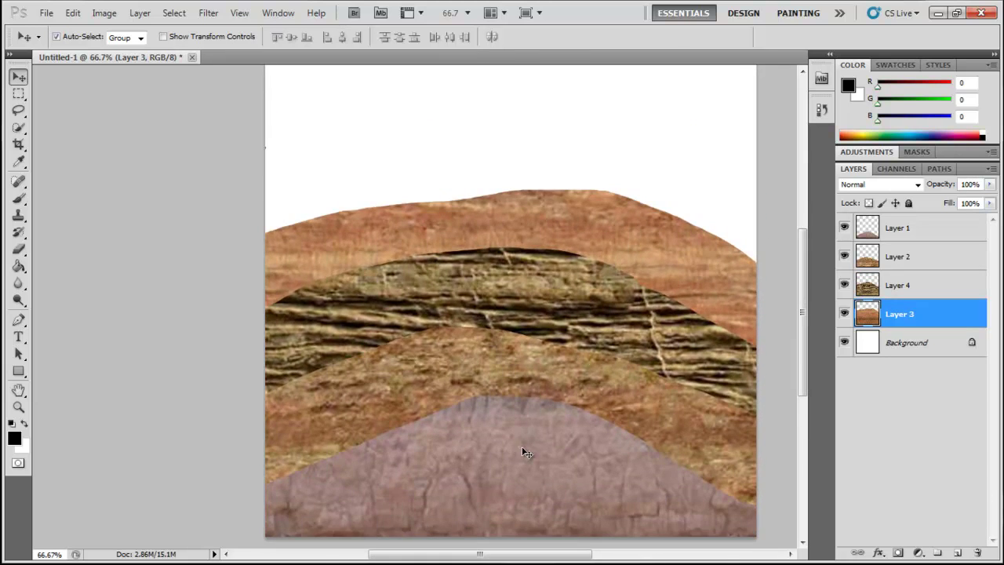
scroll(565, 444, "up", 2)
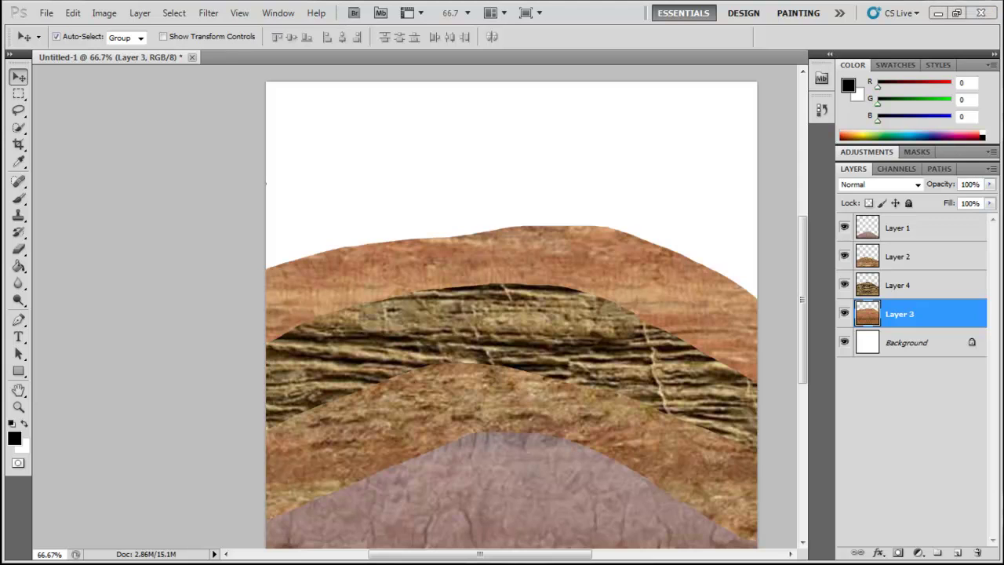
Copy the WaterPlain0012 water texture image in Chrome
key("alt+Tab")
middle_click(645, 79)
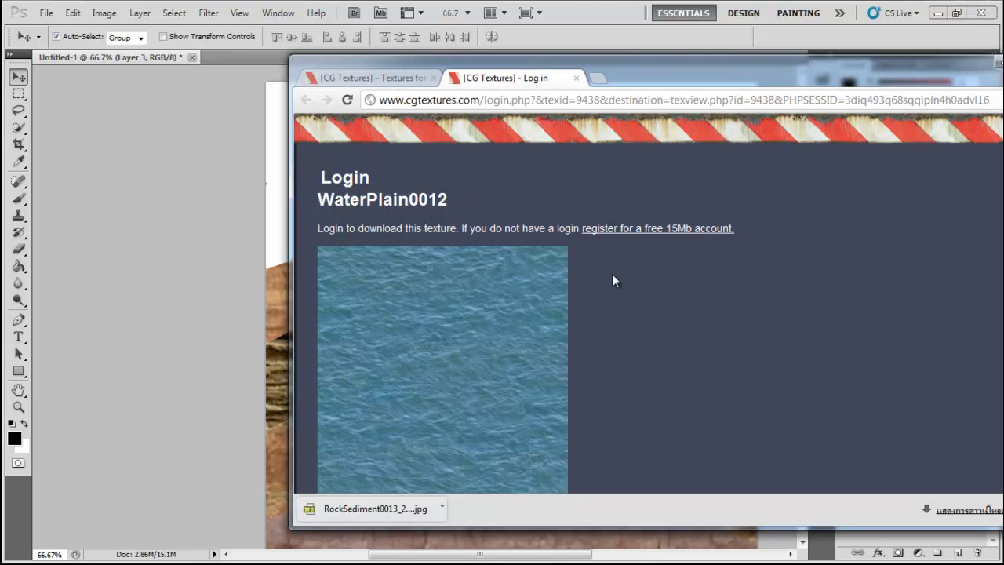
right_click(496, 351)
left_click(518, 384)
Paste WaterPlain0012 above Background as Layer 5, enlarged about 296% to fill the sky area
left_click(209, 293)
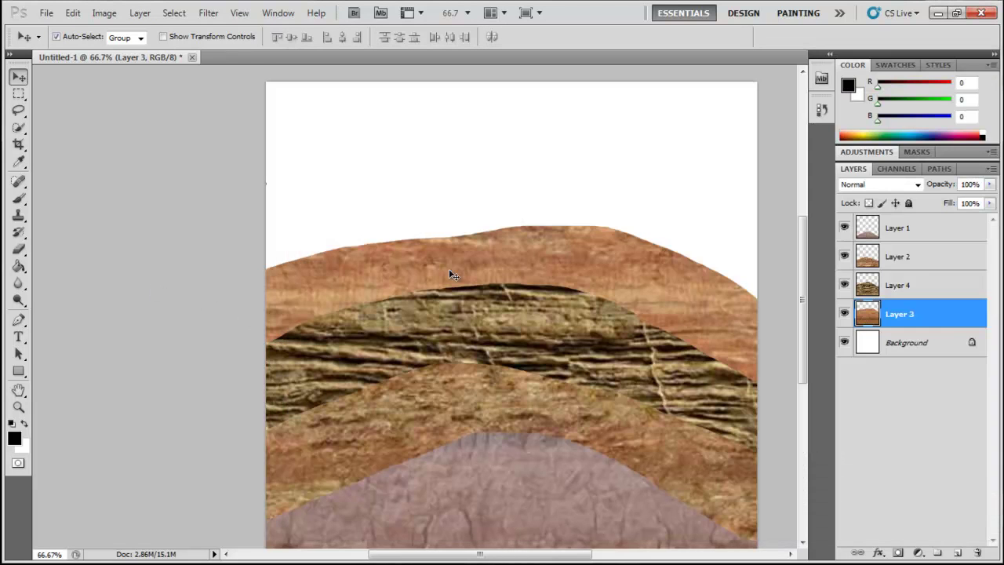
left_click(941, 353)
key("ctrl+v")
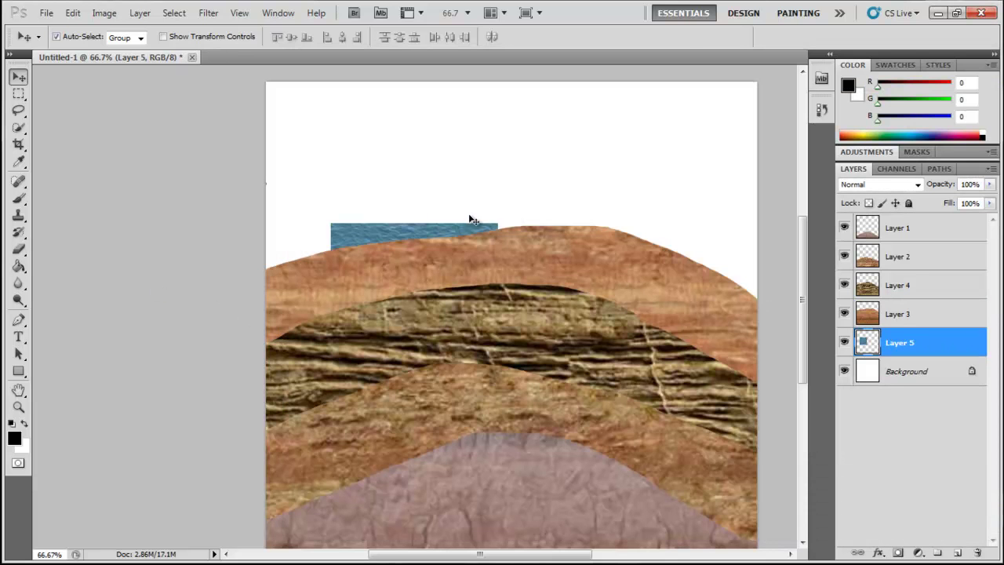
key("ctrl+t")
scroll(538, 202, "up", 2)
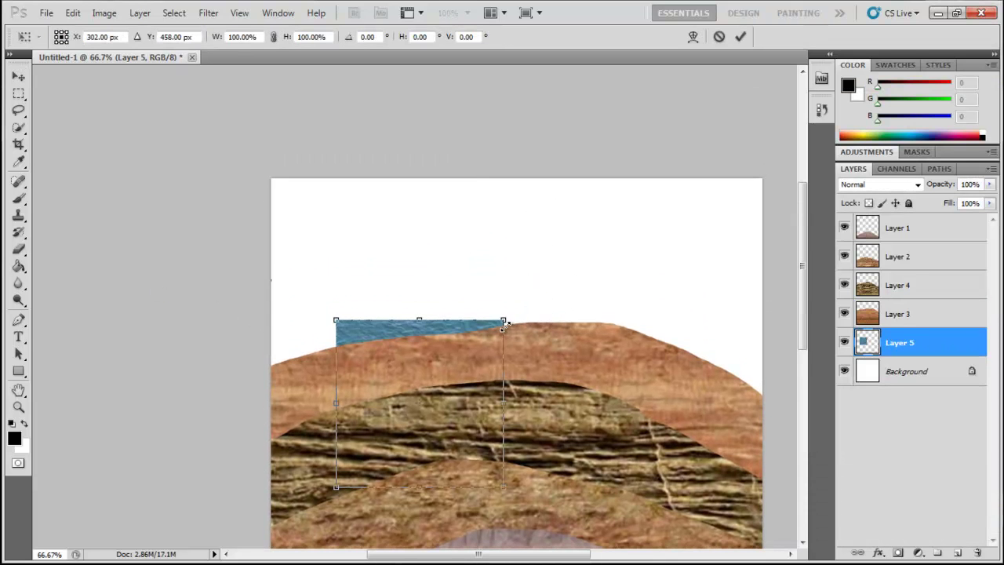
left_click_drag(504, 324, 741, 74)
mouse_move(447, 215)
left_mouse_down()
mouse_move(418, 261)
mouse_move(385, 280)
left_mouse_up()
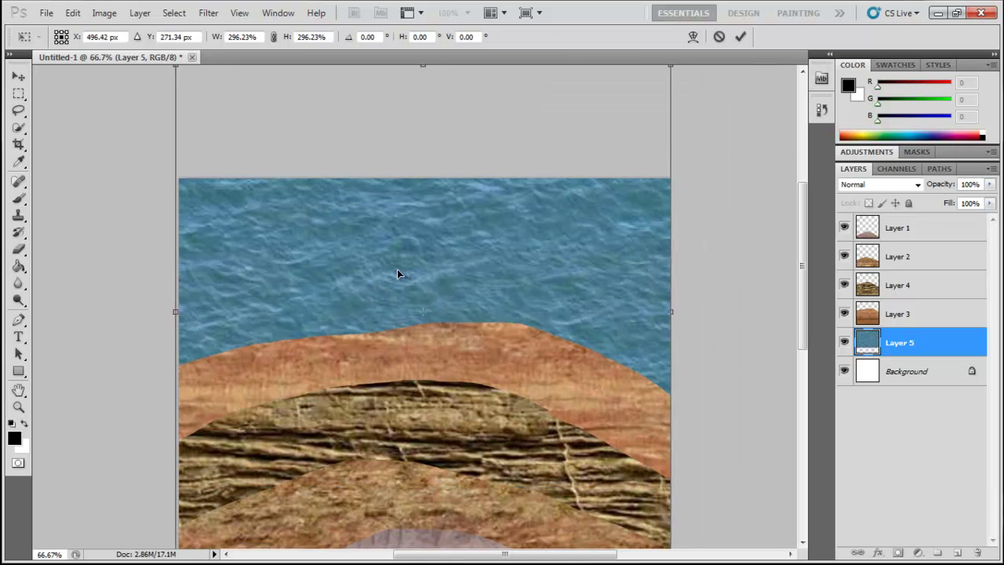
key("Return")
mouse_move(551, 299)
left_mouse_down()
mouse_move(662, 209)
mouse_move(615, 151)
left_mouse_up()
Select Layers 1, 2, 3 and 4 and squash them to about 76% height
left_click(507, 420)
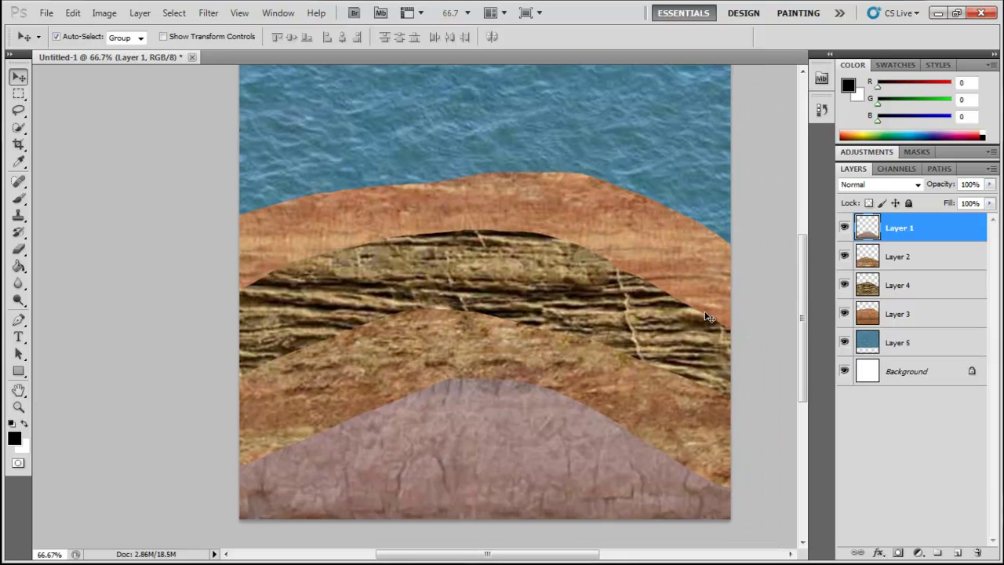
left_click(715, 283)
left_click(654, 333, "shift")
left_click(628, 369, "shift")
left_click(575, 433, "shift")
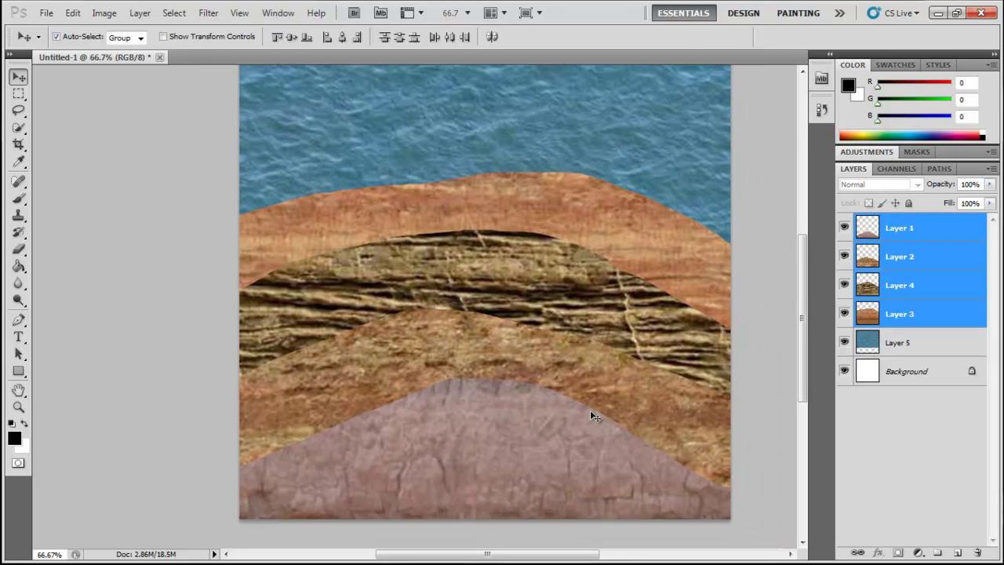
key("ctrl+t")
left_click_drag(484, 129, 490, 274)
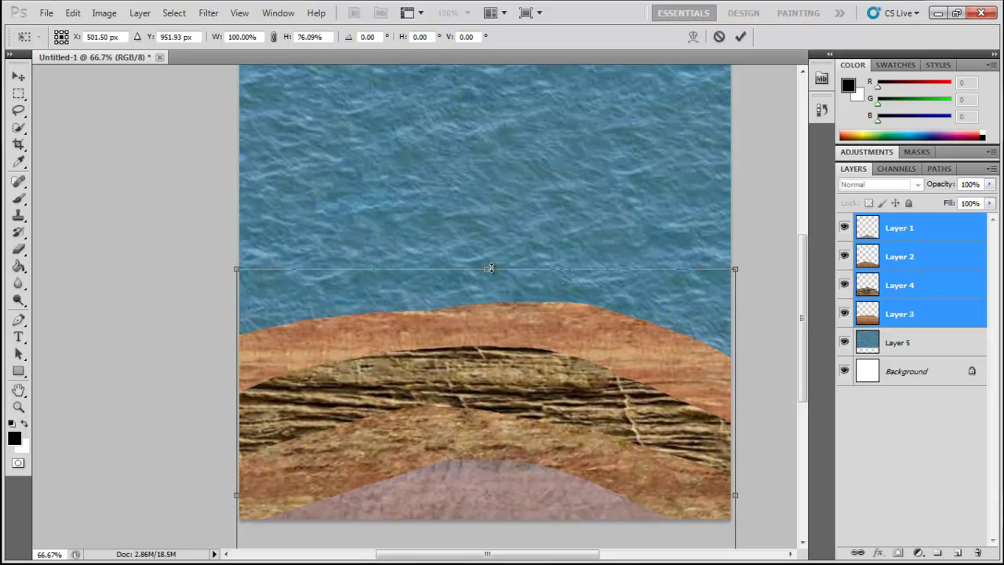
left_click_drag(490, 274, 490, 285)
key("Return")
Zoom out and back in to review the texture, then deselect the rock layers
scroll(620, 330, "up", 4)
key("ctrl+minus")
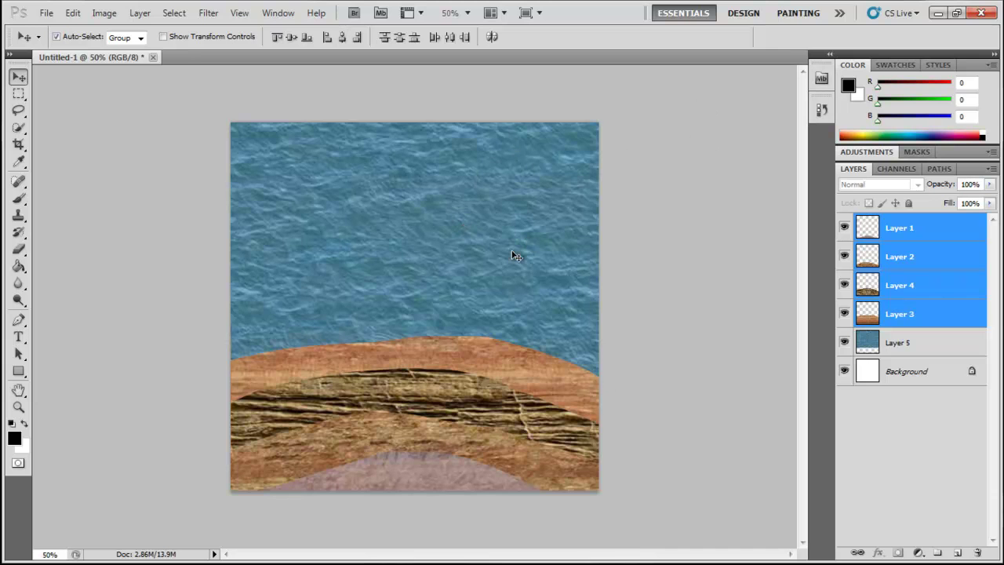
key("ctrl+plus")
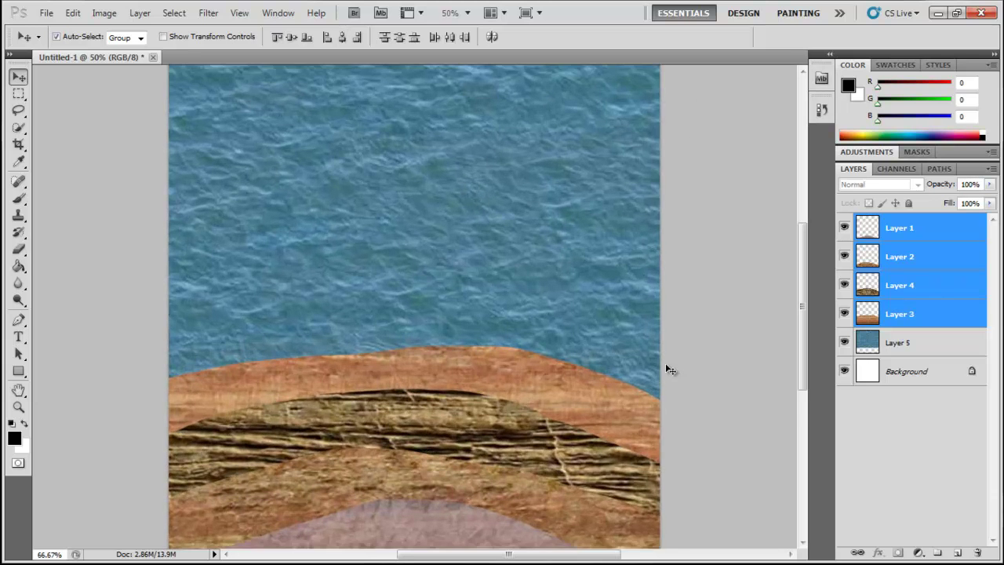
left_click_drag(589, 302, 612, 243)
left_click_drag(802, 345, 800, 473)
scroll(599, 419, "up", 3)
scroll(703, 285, "up", 2)
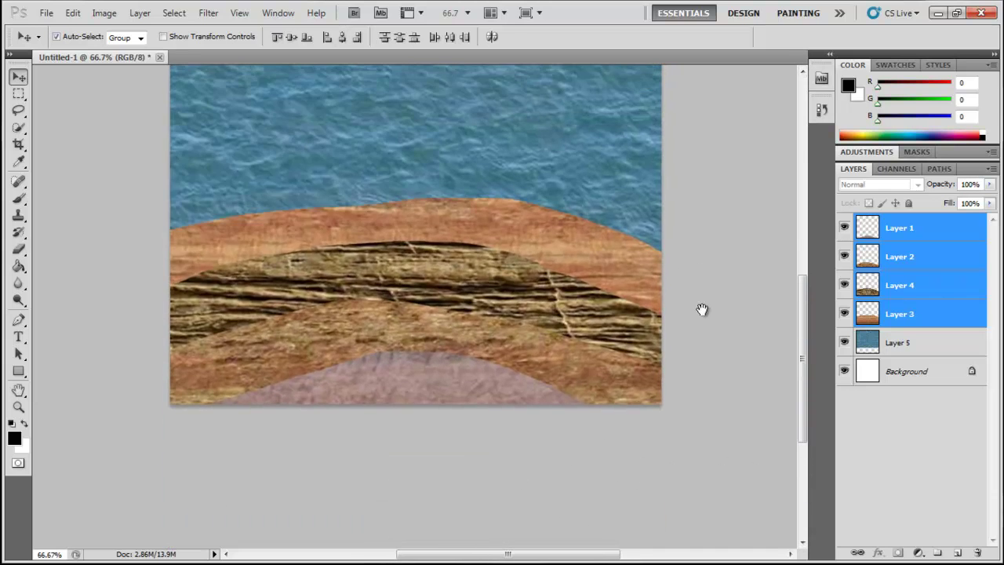
scroll(703, 285, "up", 2)
scroll(711, 337, "up", 1)
left_click(728, 264)
Create a new empty Layer 6 above Layer 1 for painting with the Brush
left_click(917, 227)
left_click(960, 554)
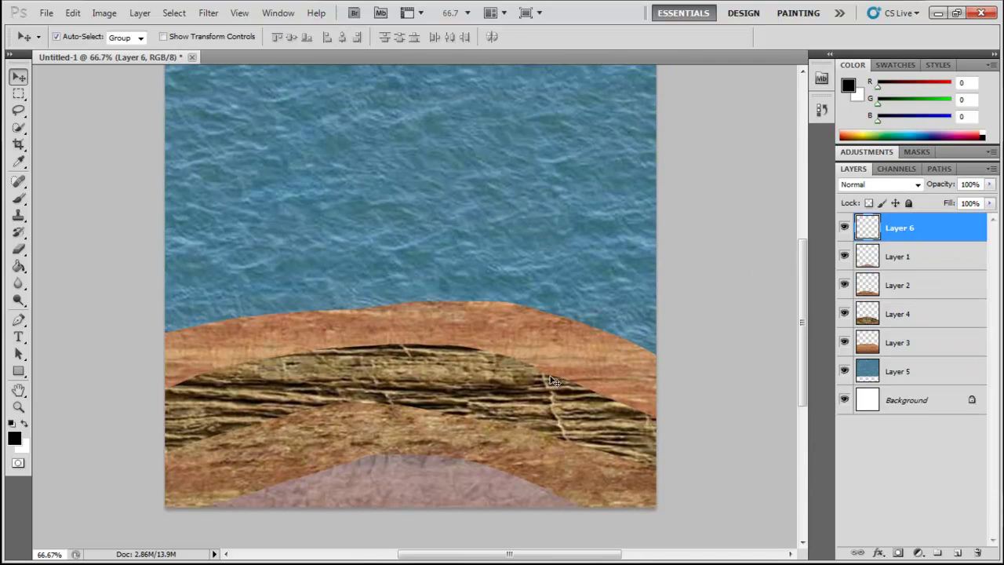
left_click(736, 439)
key("b")
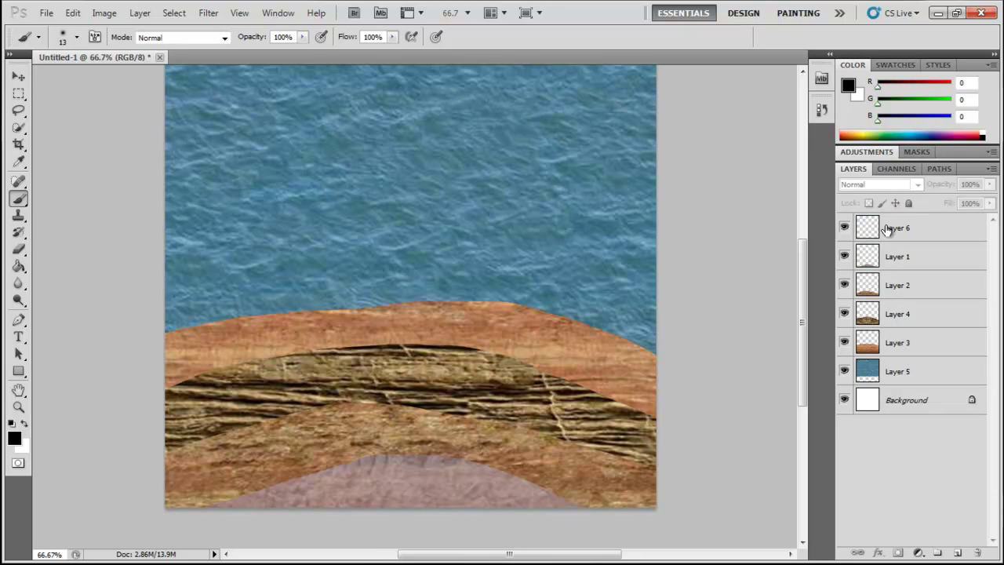
left_click(887, 229)
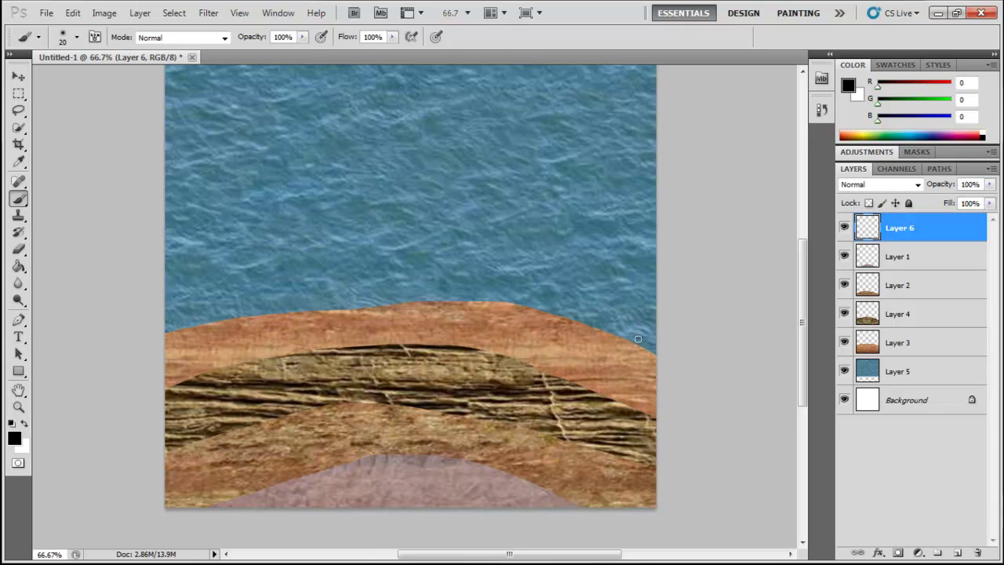
Paint black brush outlines along each rock-band edge and the pink dome top
mouse_move(641, 347)
left_mouse_down()
mouse_move(441, 301)
mouse_move(155, 327)
left_mouse_up()
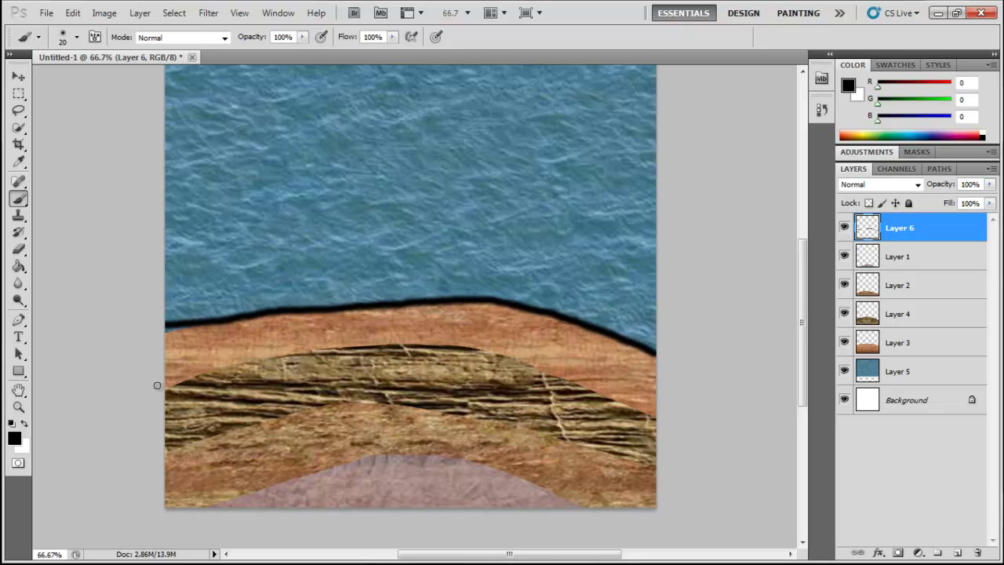
mouse_move(188, 378)
left_mouse_down()
mouse_move(411, 343)
mouse_move(469, 351)
mouse_move(675, 424)
left_mouse_up()
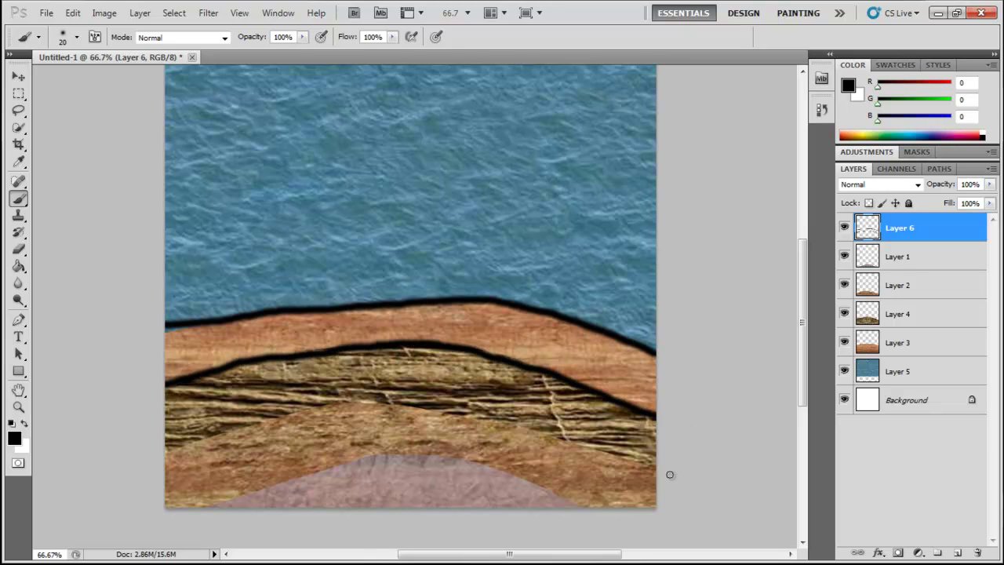
mouse_move(654, 471)
left_mouse_down()
mouse_move(500, 421)
mouse_move(325, 403)
mouse_move(153, 449)
left_mouse_up()
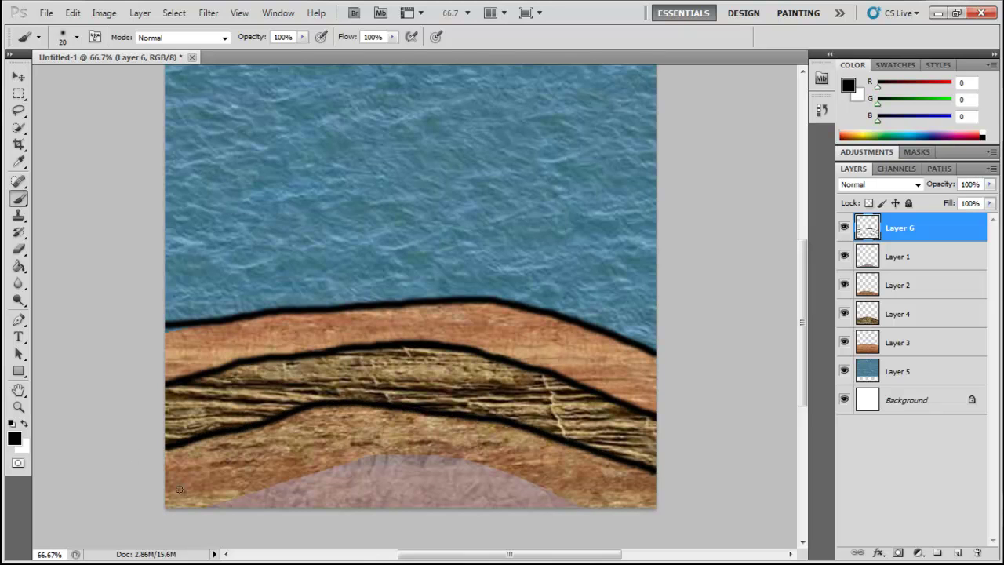
mouse_move(308, 476)
left_mouse_down()
mouse_move(548, 490)
mouse_move(605, 518)
left_mouse_up()
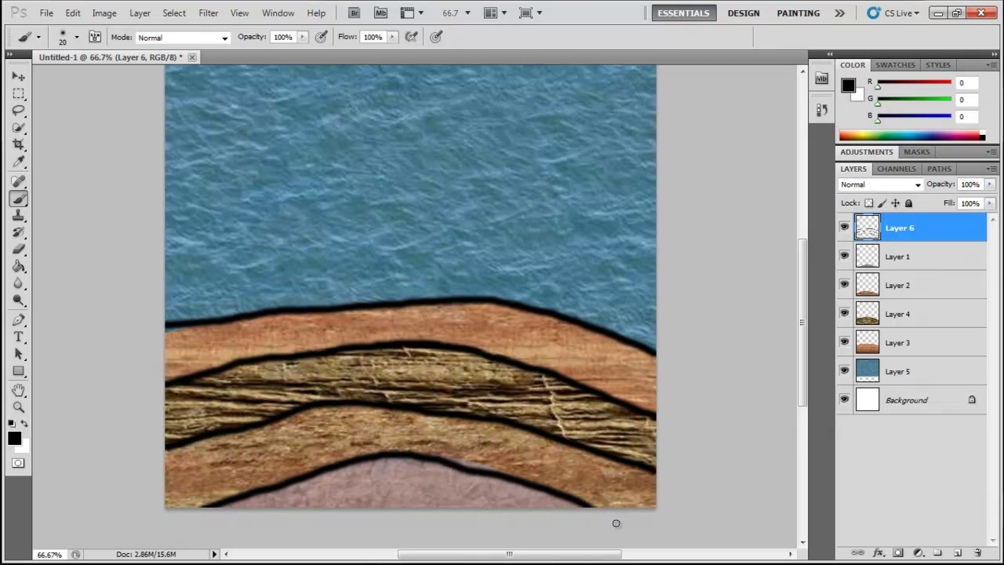
key("v")
mouse_move(669, 283)
left_mouse_down()
mouse_move(666, 360)
mouse_move(677, 309)
left_mouse_up()
key("b")
left_click_drag(516, 499, 537, 442)
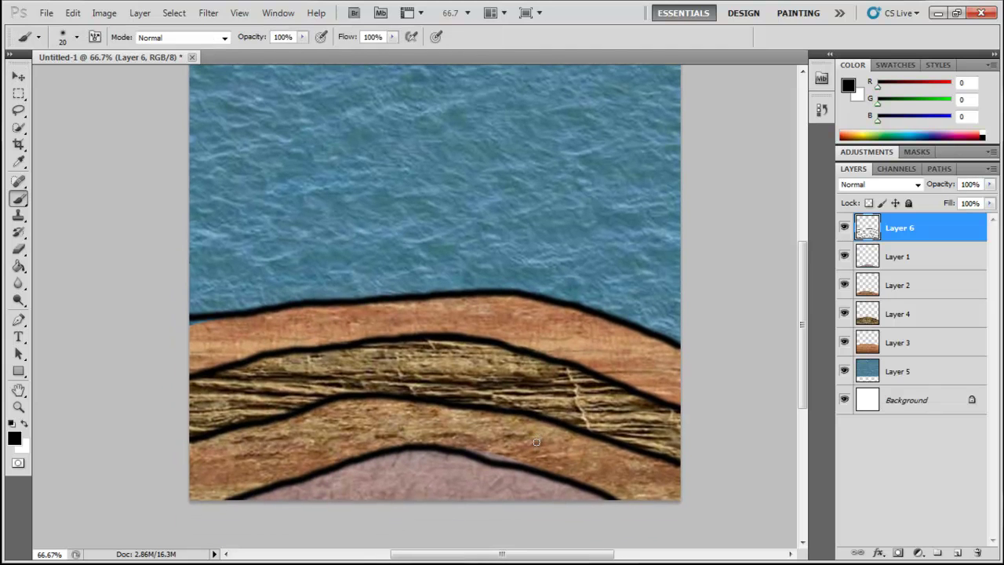
scroll(683, 314, "up", 1)
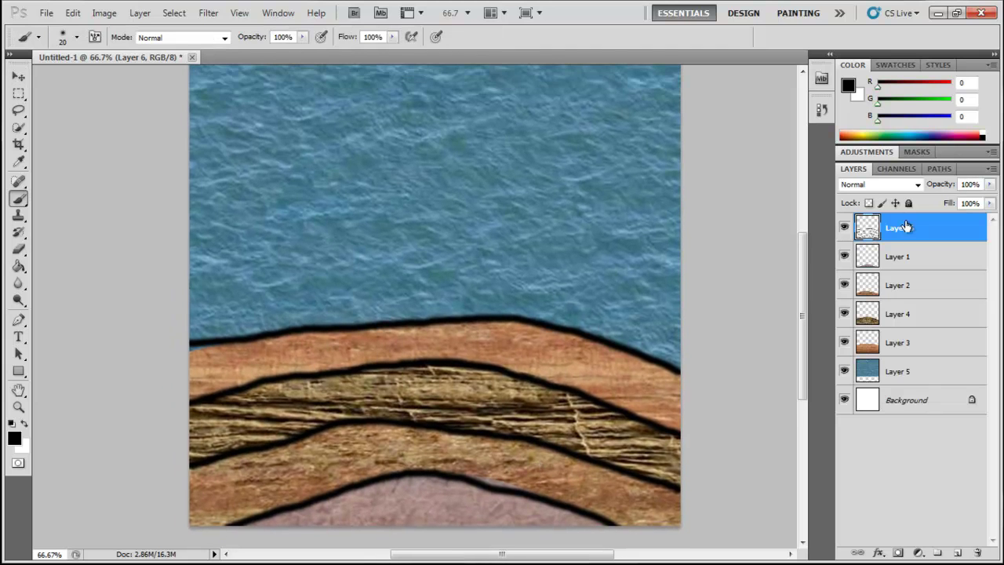
Lower Layer 6's fill to 41% and zoom out to view the whole texture
left_click(990, 204)
left_click_drag(981, 218, 939, 223)
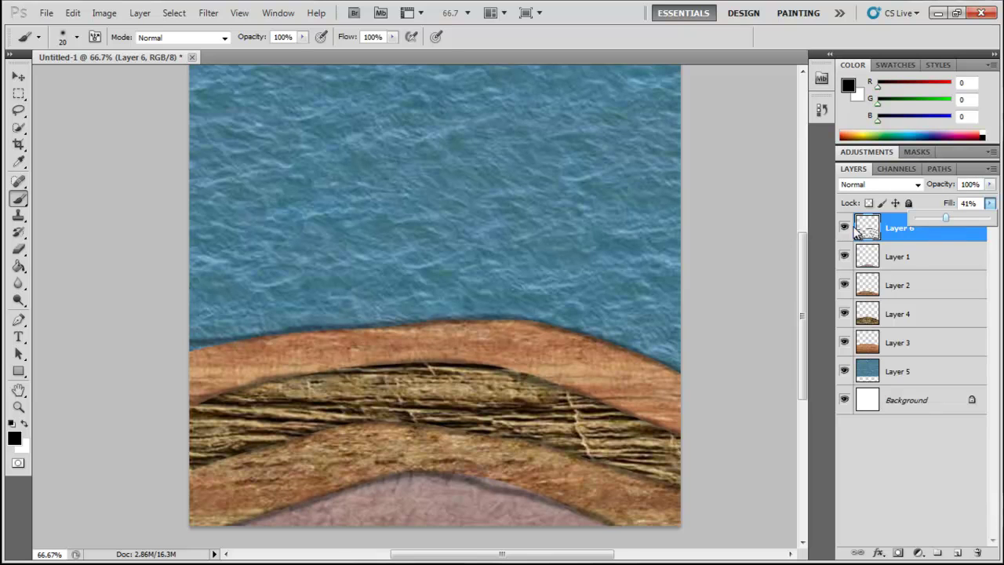
left_click(761, 265)
key("v")
scroll(747, 233, "up", 1)
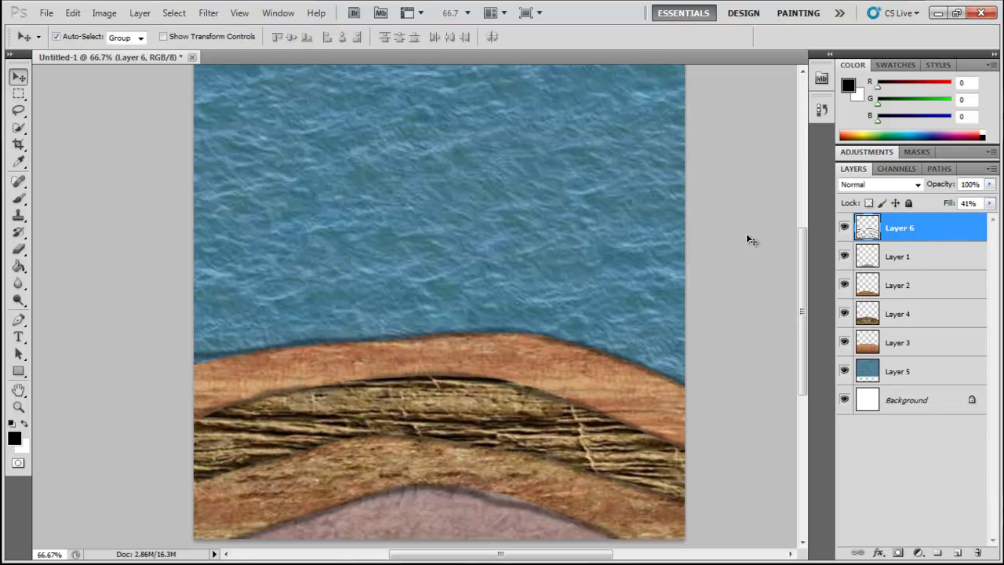
key("ctrl+minus")
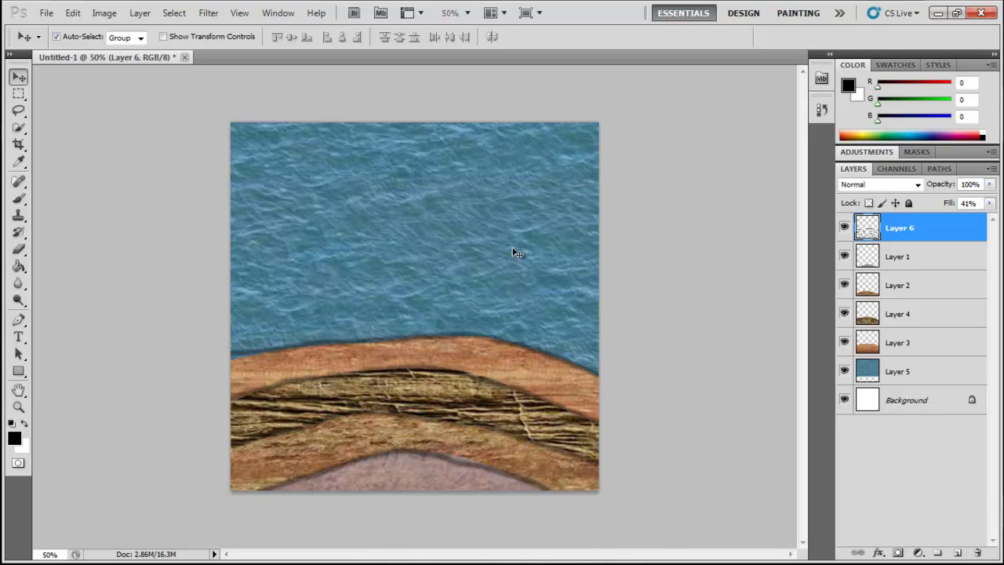
Type the Thai title over the sea in black Square font at about 297 pt
key("t")
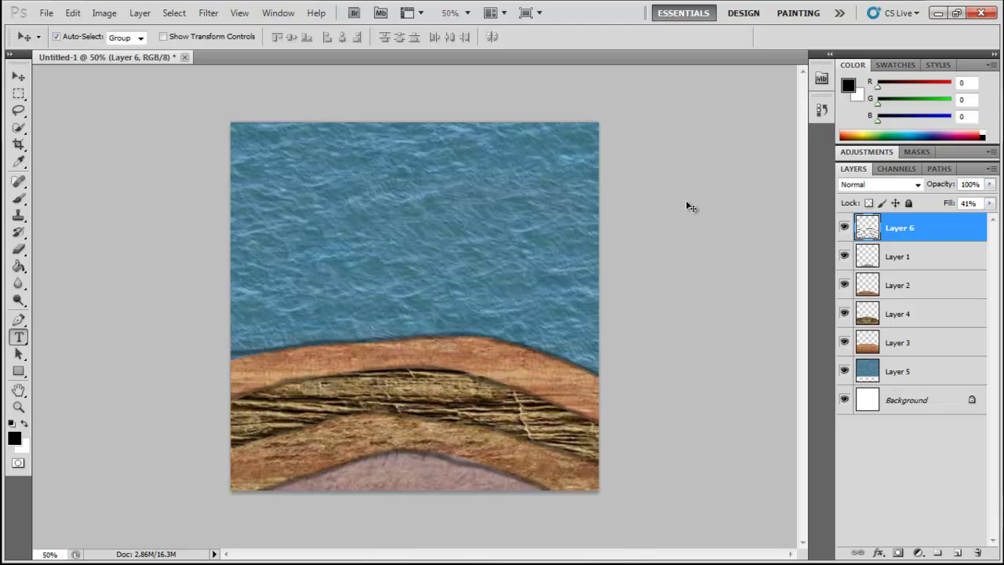
left_click(323, 214)
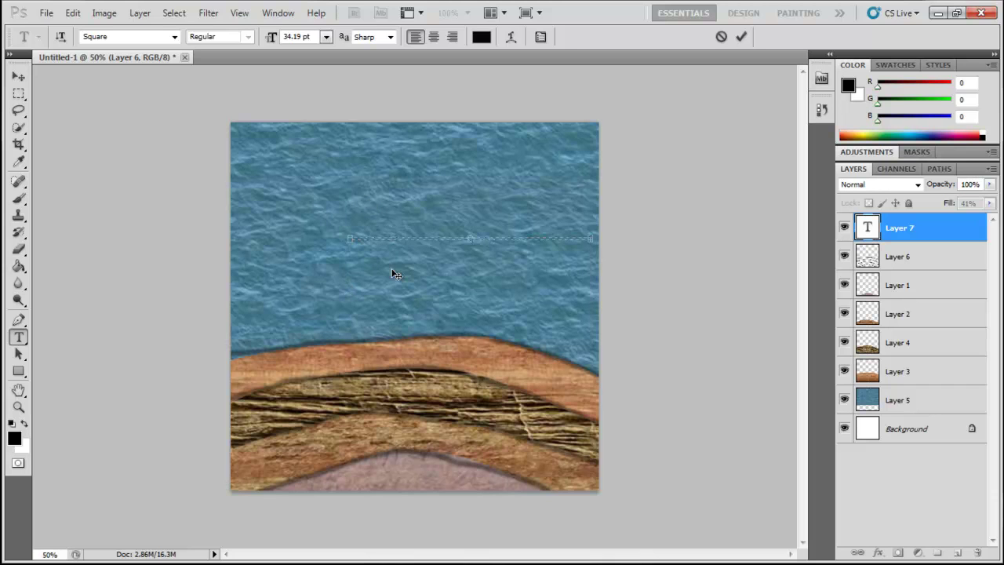
left_click(720, 36)
left_click(358, 253)
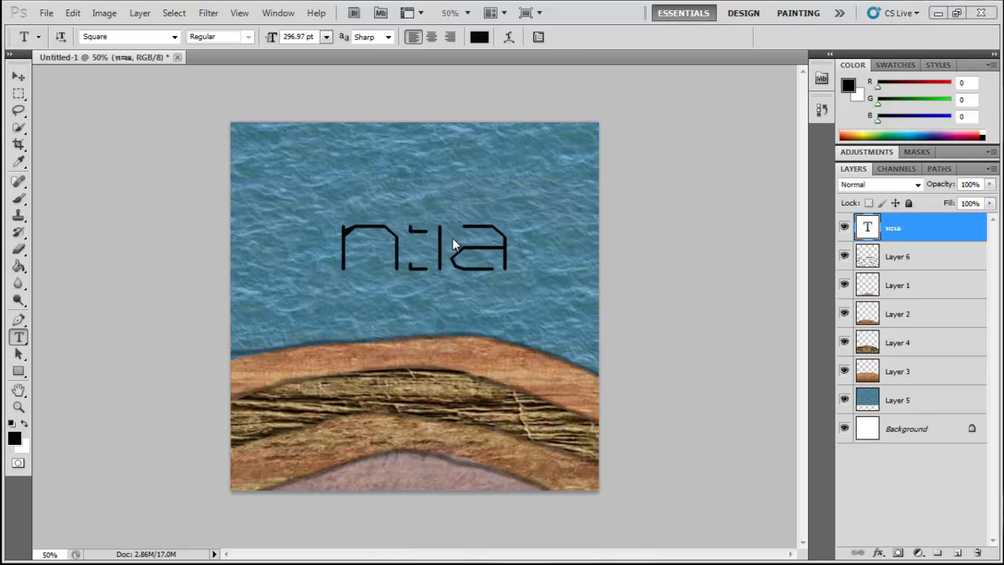
left_click(17, 77)
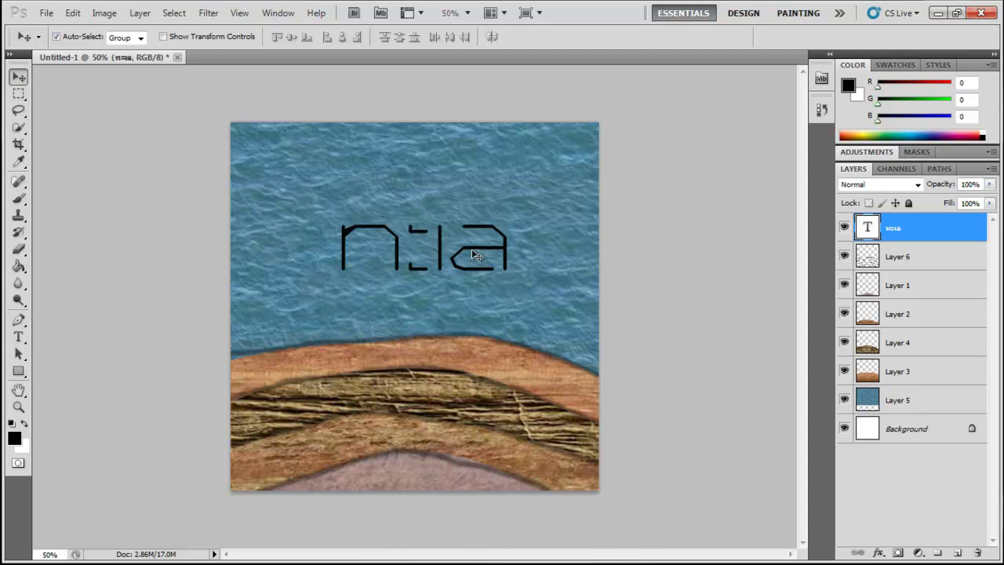
Enlarge the title to about 163% and reposition it over the sea
left_click_drag(473, 256, 436, 284)
key("ctrl+t")
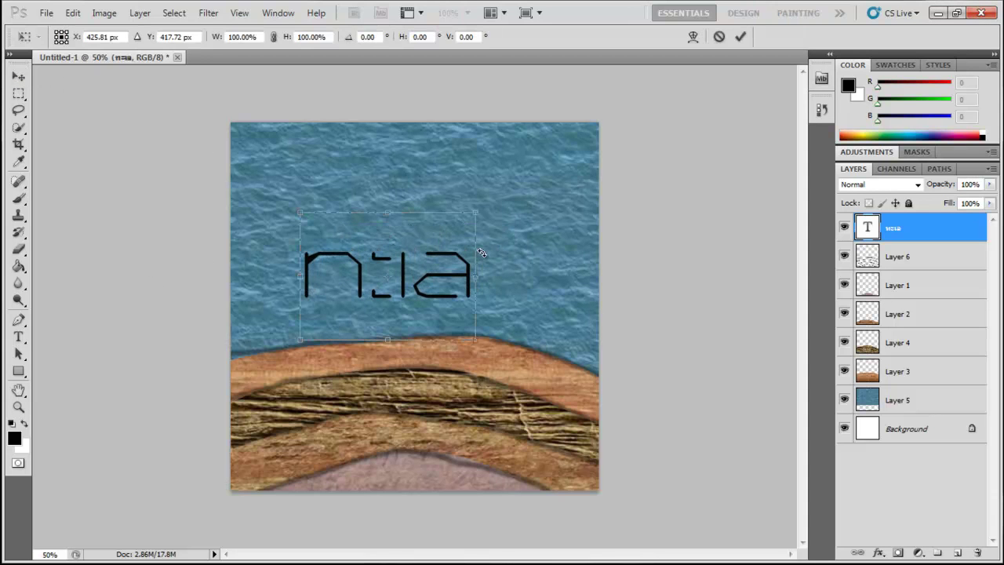
left_click_drag(476, 212, 596, 149)
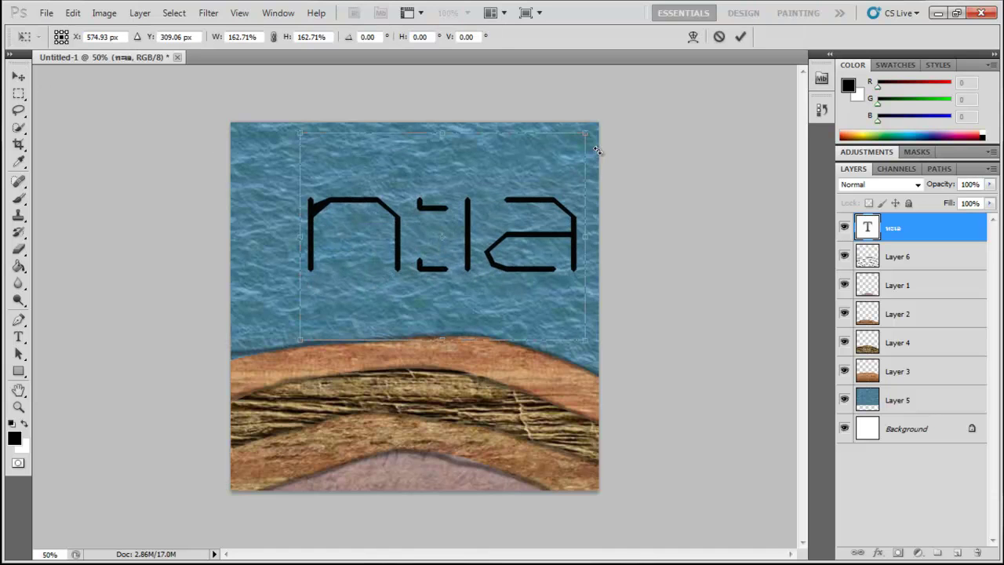
key("Return")
left_click_drag(522, 235, 505, 235)
Change the title text colour to white
key("t")
key("Return")
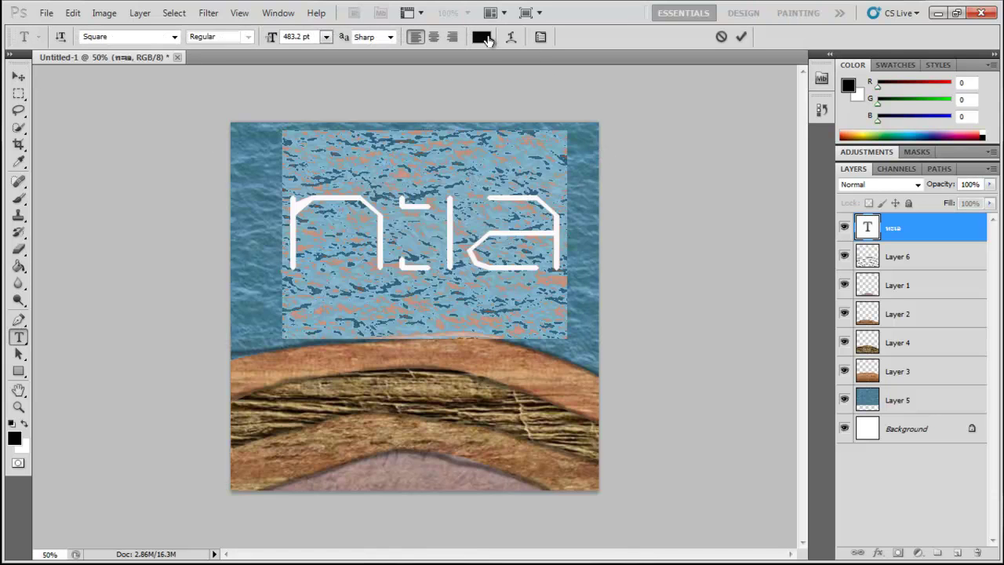
left_click(486, 39)
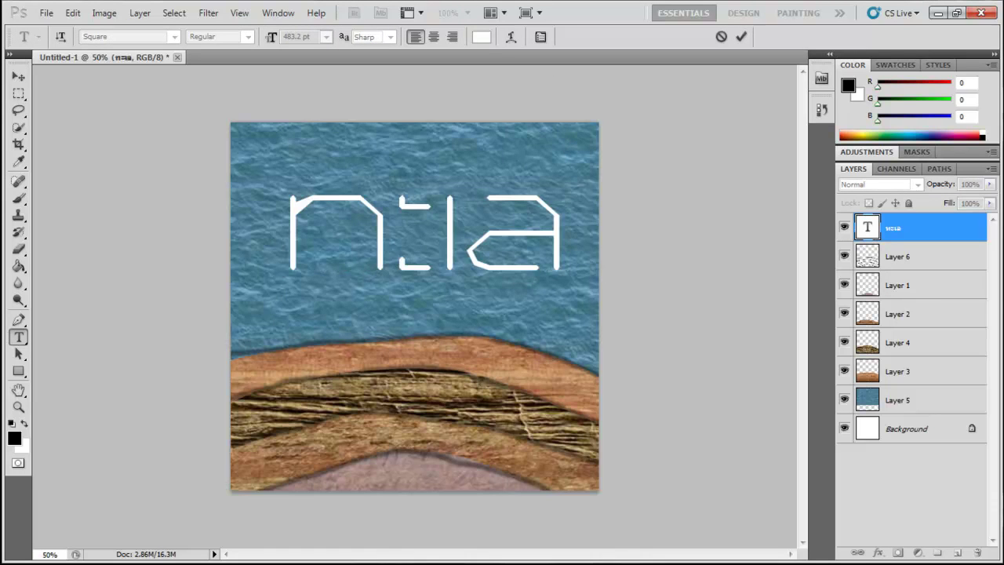
left_click(744, 37)
key("v")
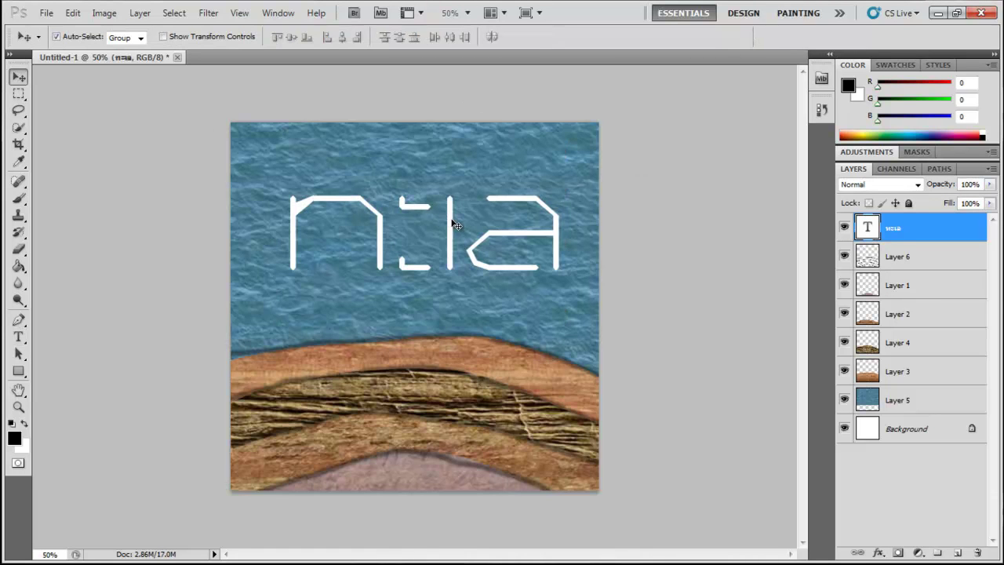
Set the title font to SP ThunderFox Bold and nudge it slightly right and up
key("t")
double_click(448, 220)
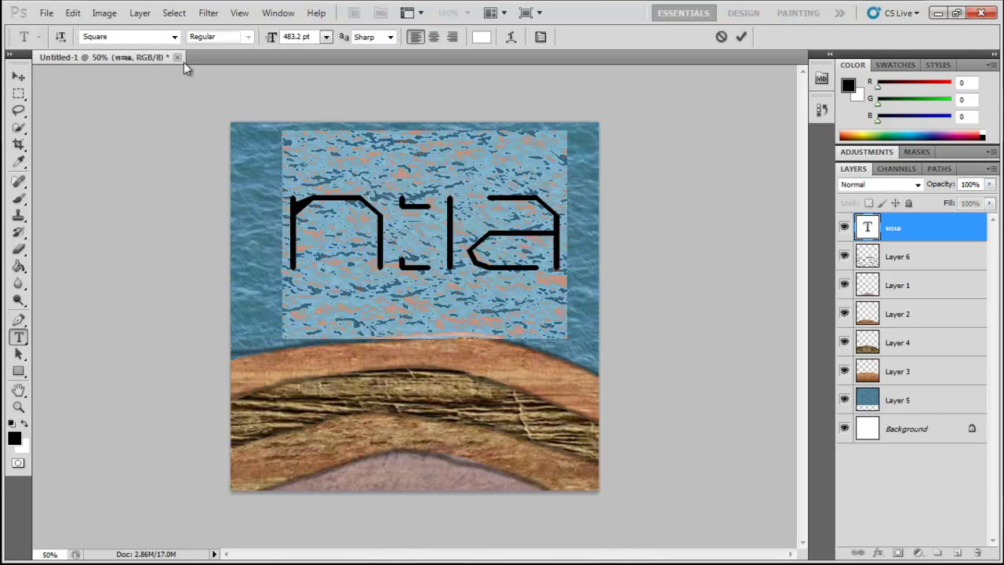
left_click(110, 36)
key("Up")
key("Up")
key("Up")
key("Up")
key("Up")
key("Up")
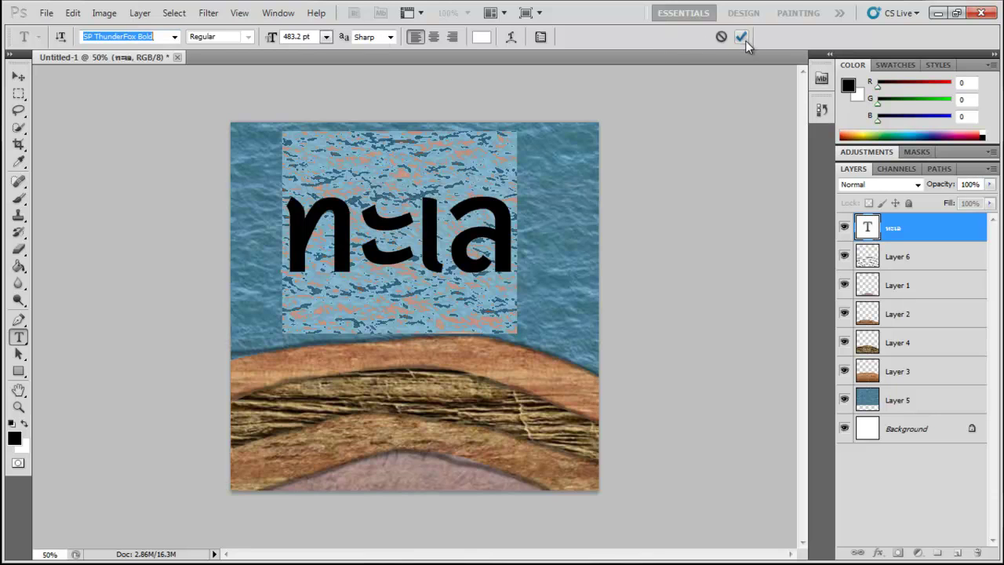
left_click(741, 36)
left_click(18, 77)
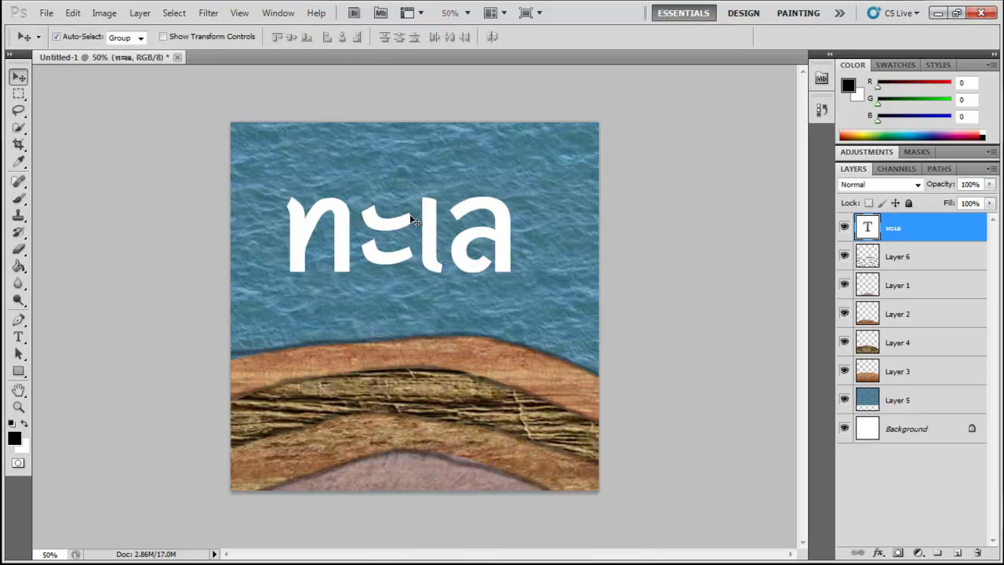
left_click_drag(431, 229, 453, 222)
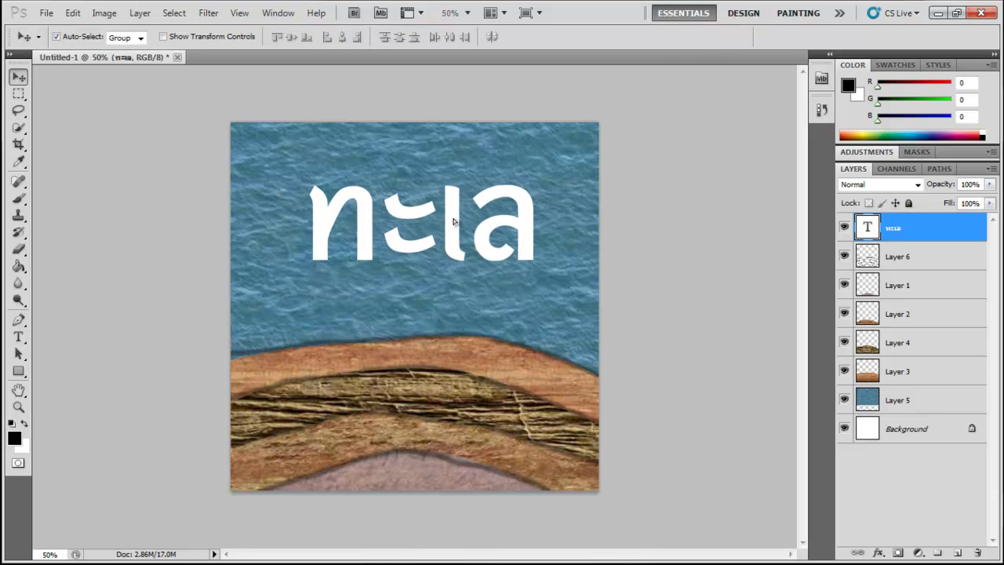
Save a copy into Desktop > maya > sourceimages with the Targa format selected
left_click(722, 296)
key("ctrl+s")
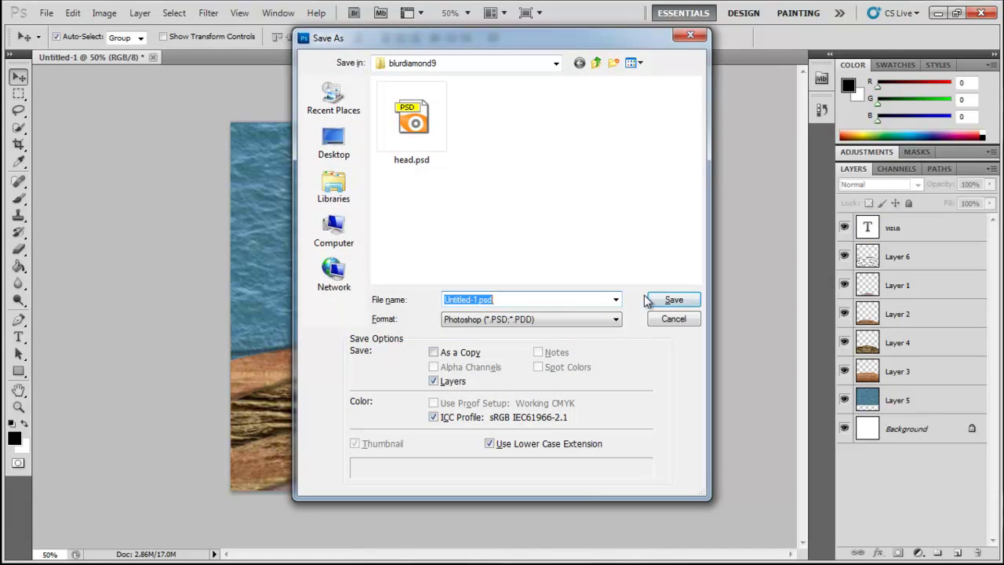
left_click(336, 149)
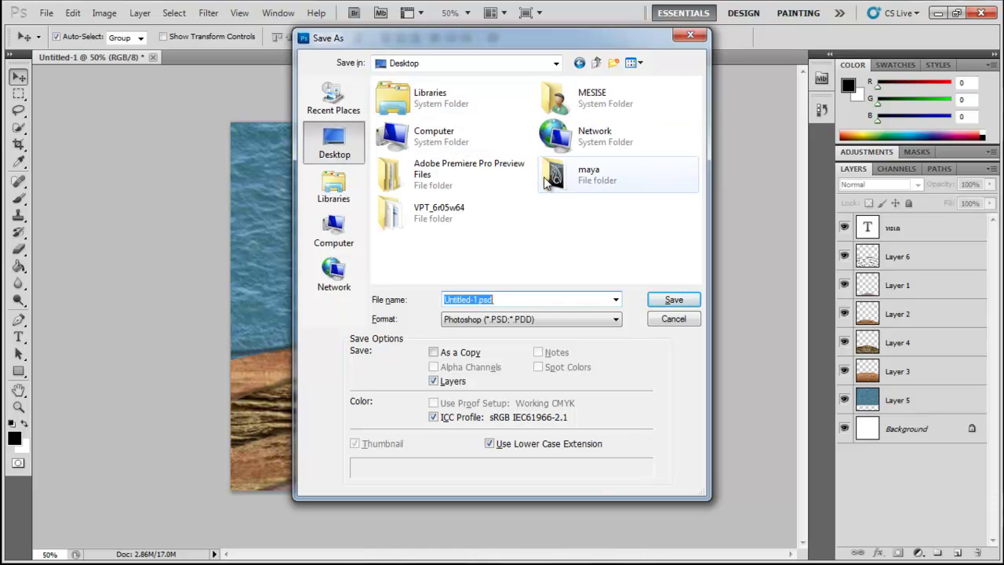
double_click(594, 177)
scroll(434, 244, "down", 1)
double_click(437, 256)
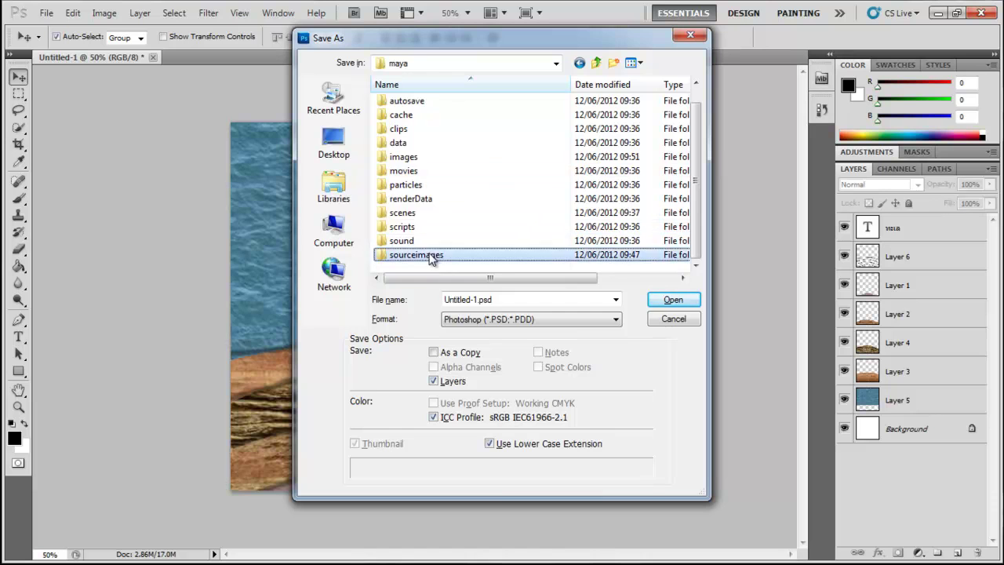
left_click(569, 323)
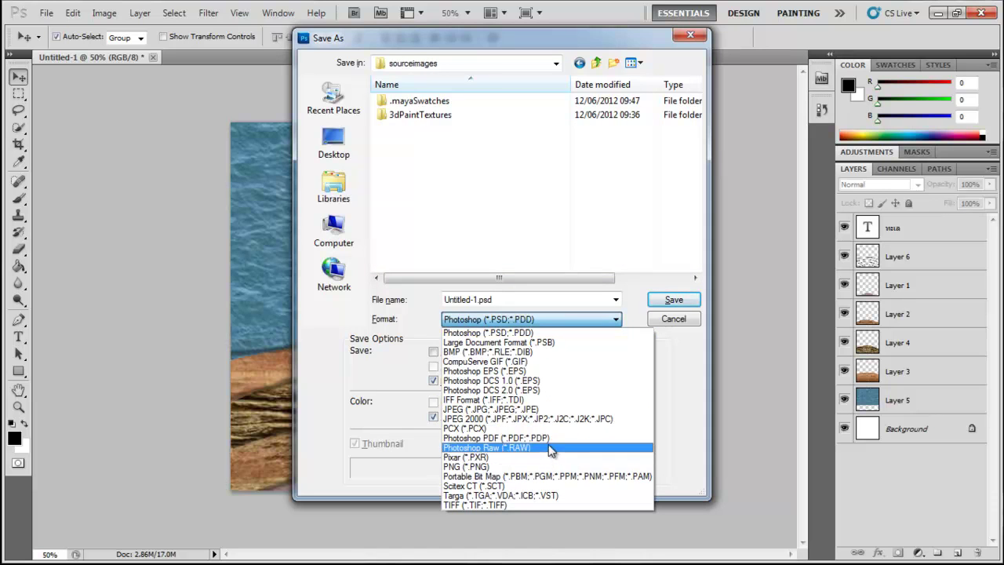
left_click(535, 495)
Rename the file and save it as a 24 bits/pixel Targa, then return to Maya
double_click(513, 299)
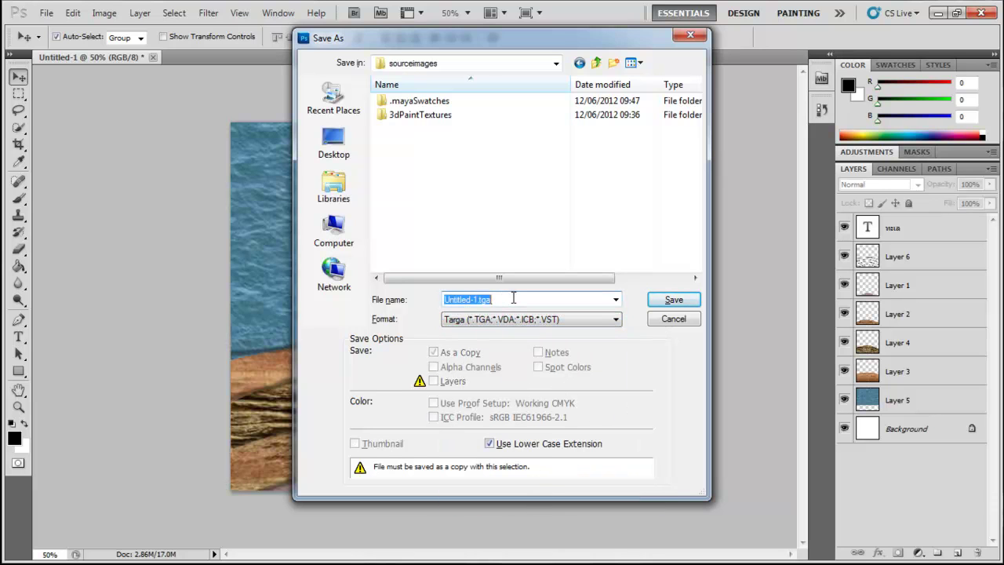
type("ห่")
key("Return")
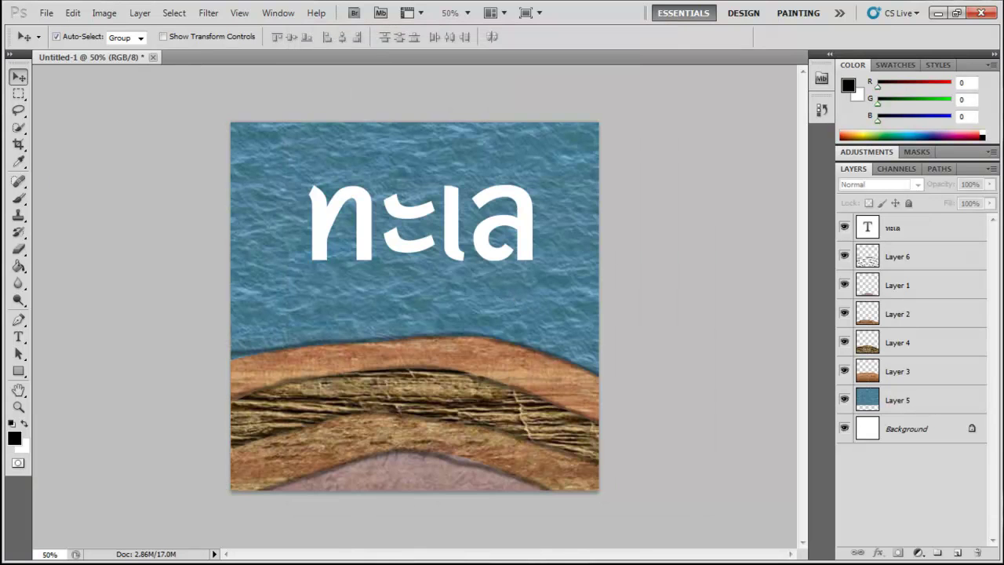
left_click_drag(231, 164, 432, 201)
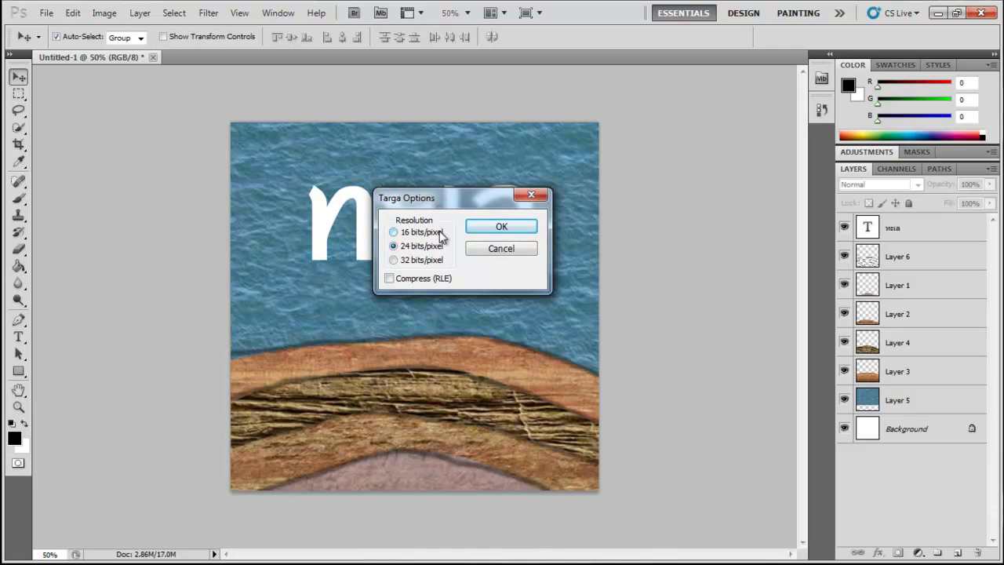
left_click(506, 226)
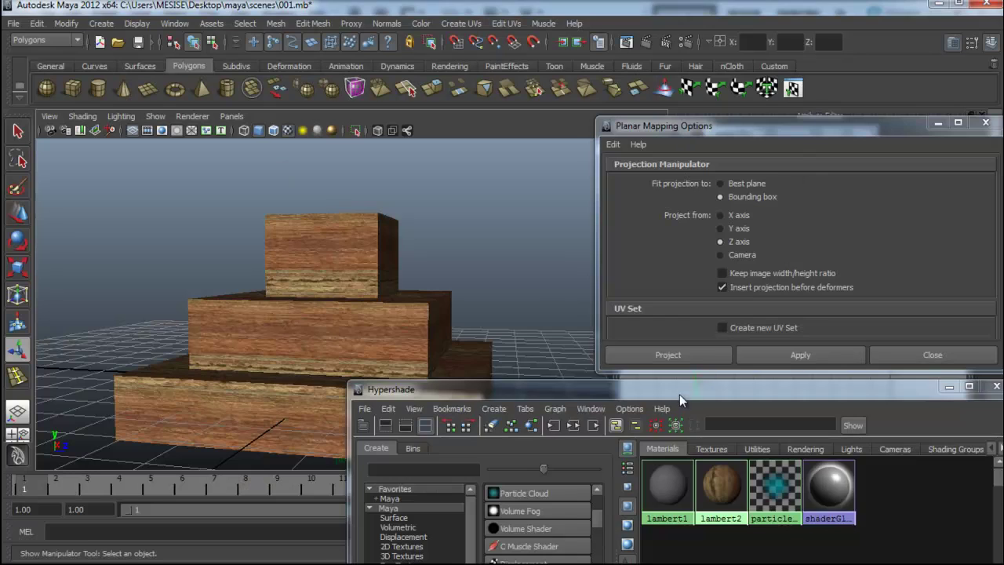
mouse_move(680, 394)
left_mouse_down()
mouse_move(646, 163)
mouse_move(752, 229)
mouse_move(764, 188)
left_mouse_up()
Delete the textured boxes and add pCube2, scaled up and raised above the grid
left_click(336, 318)
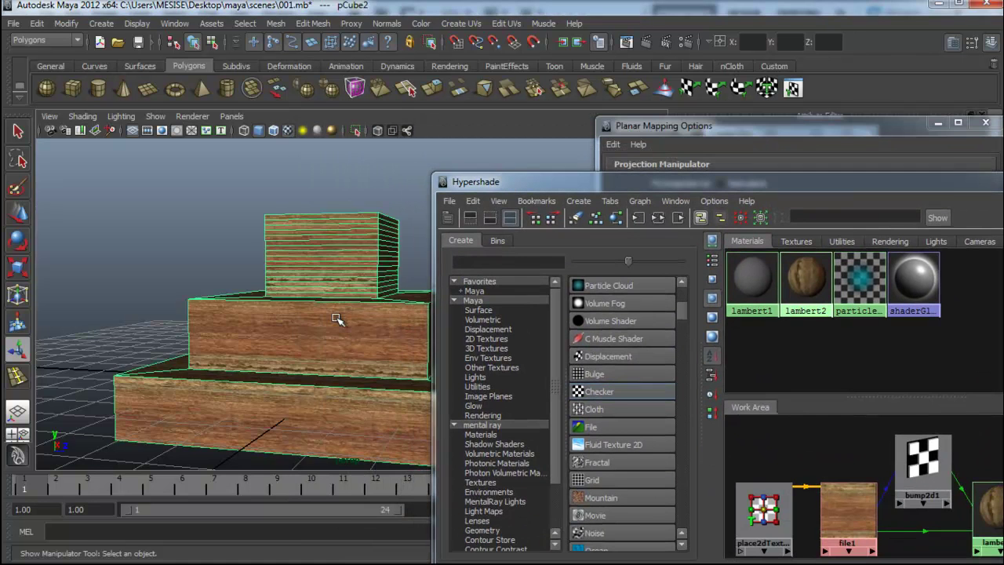
key("Delete")
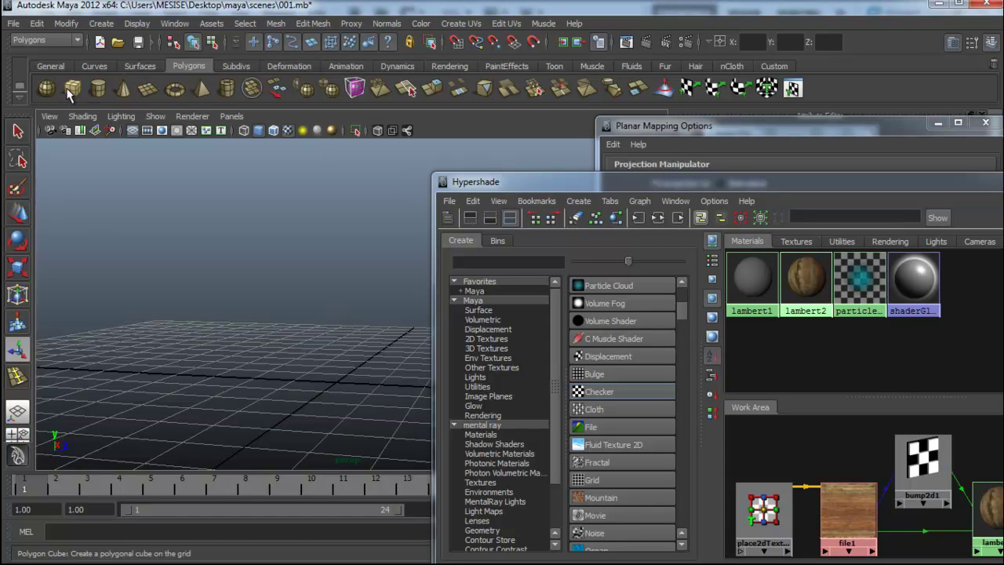
left_click(69, 93)
key("r")
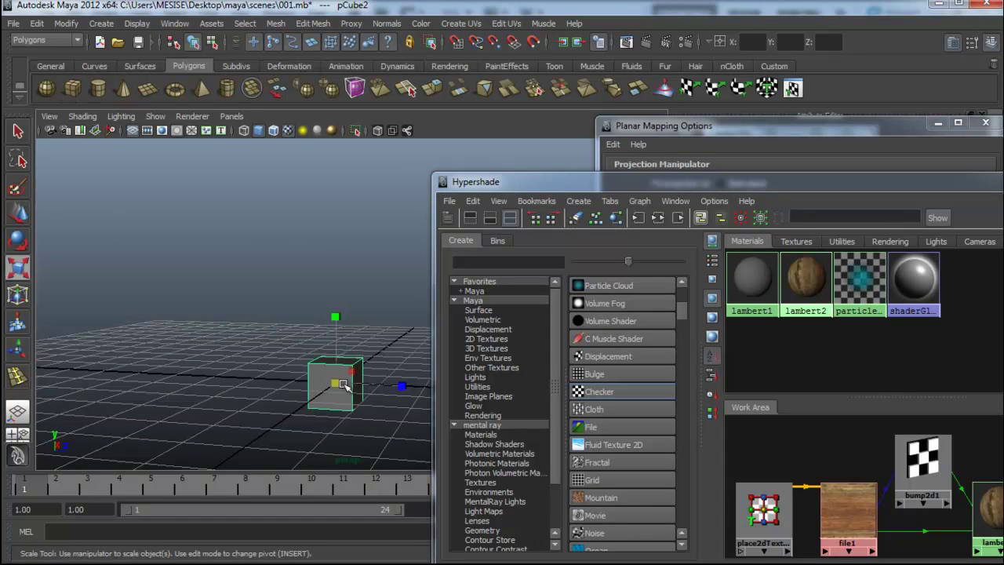
mouse_move(344, 384)
left_mouse_down()
mouse_move(377, 345)
mouse_move(328, 204)
mouse_move(331, 291)
mouse_move(291, 302)
left_mouse_up()
key("w")
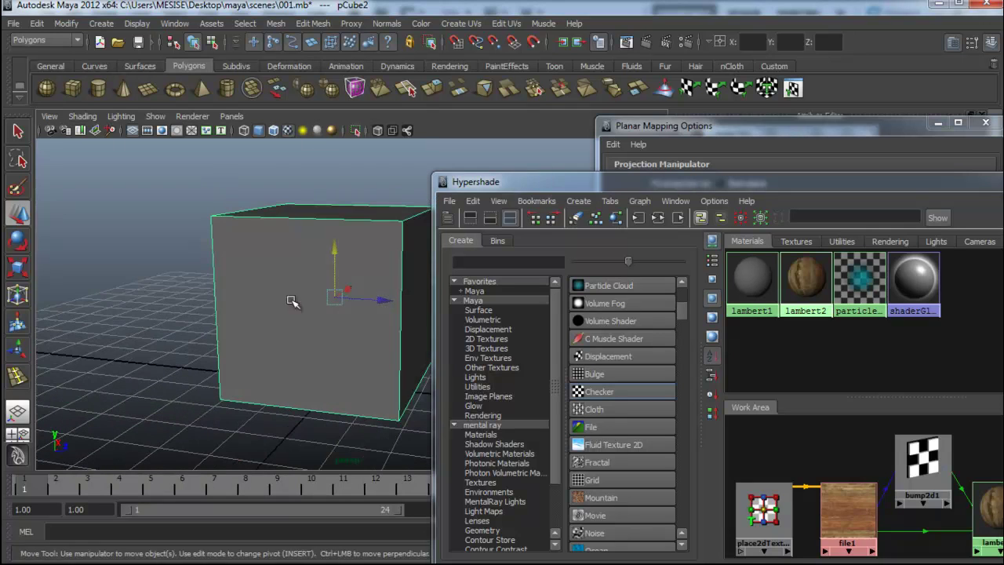
left_click(793, 367)
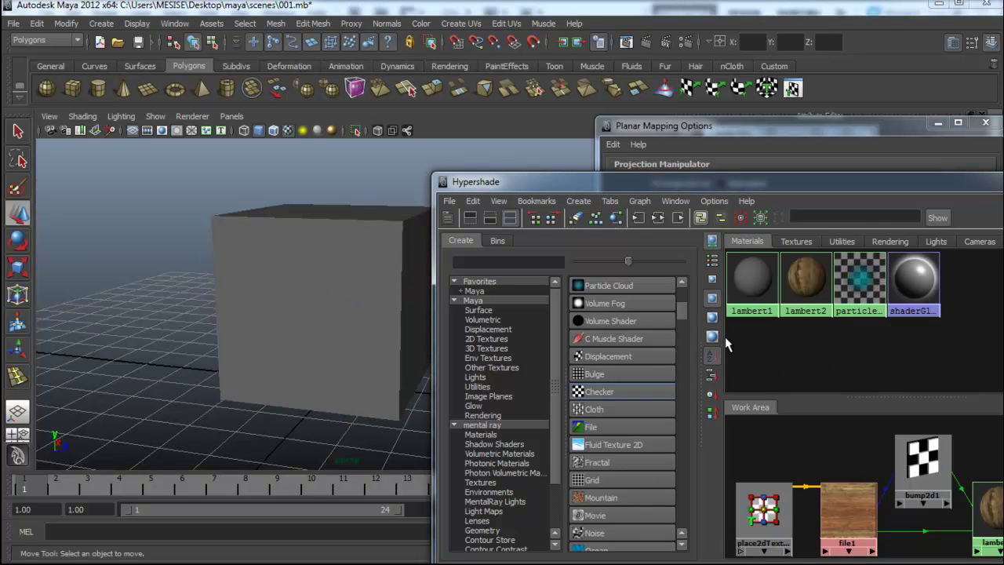
scroll(596, 347, "up", 4)
scroll(596, 348, "up", 1)
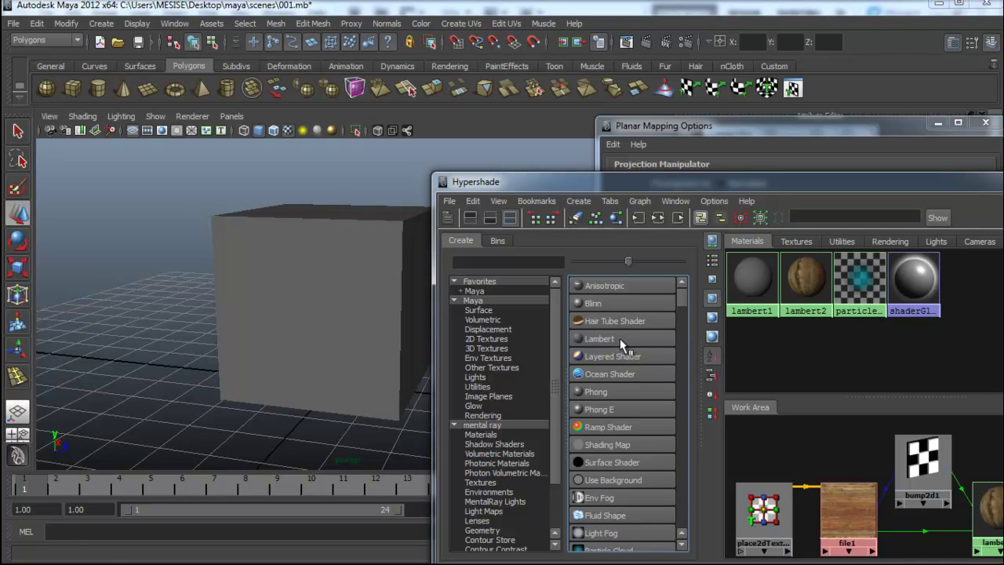
Create a new Lambert material, lambert3, and arrange its node in the work area
left_click(620, 339)
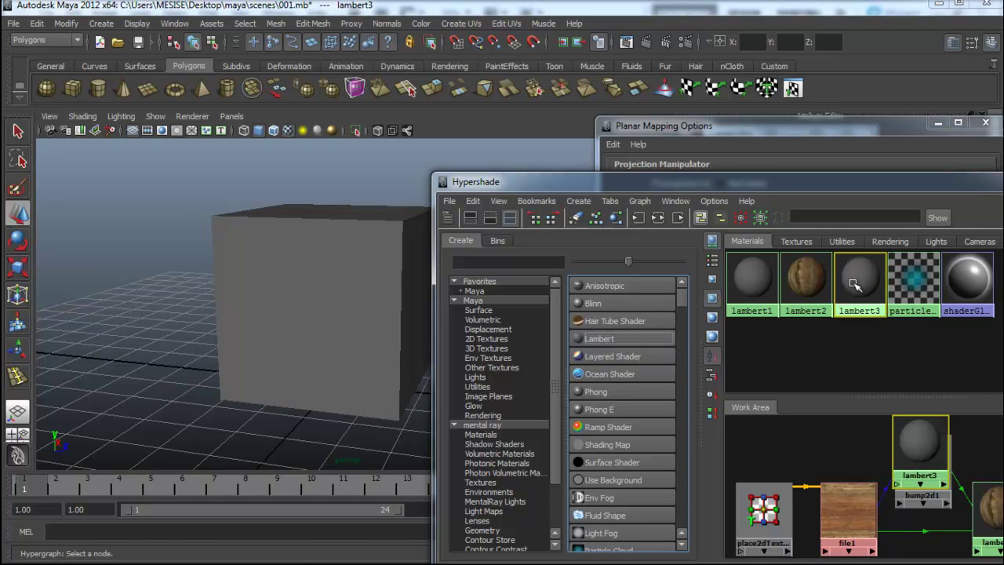
left_click_drag(903, 453, 831, 461)
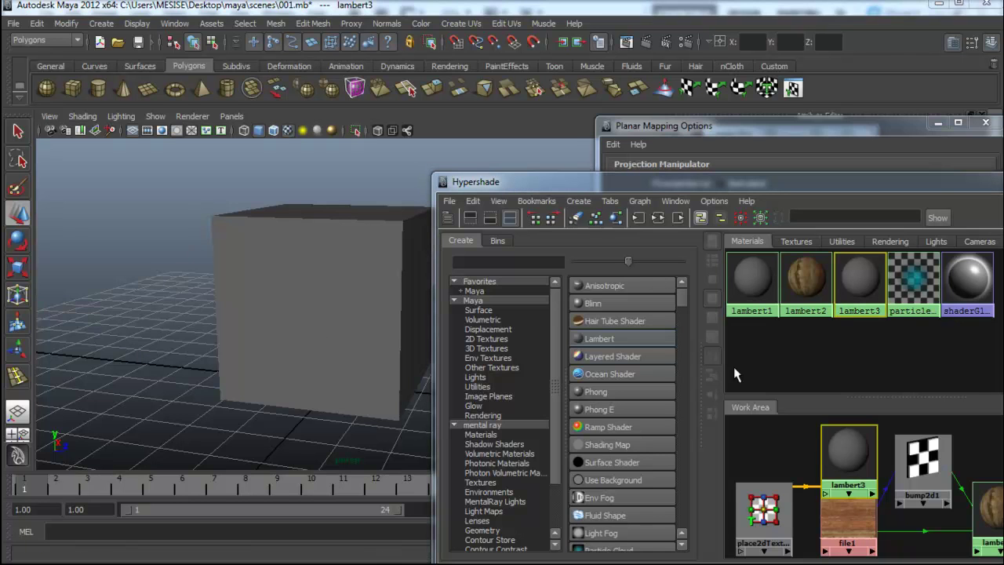
left_click_drag(834, 442, 830, 440)
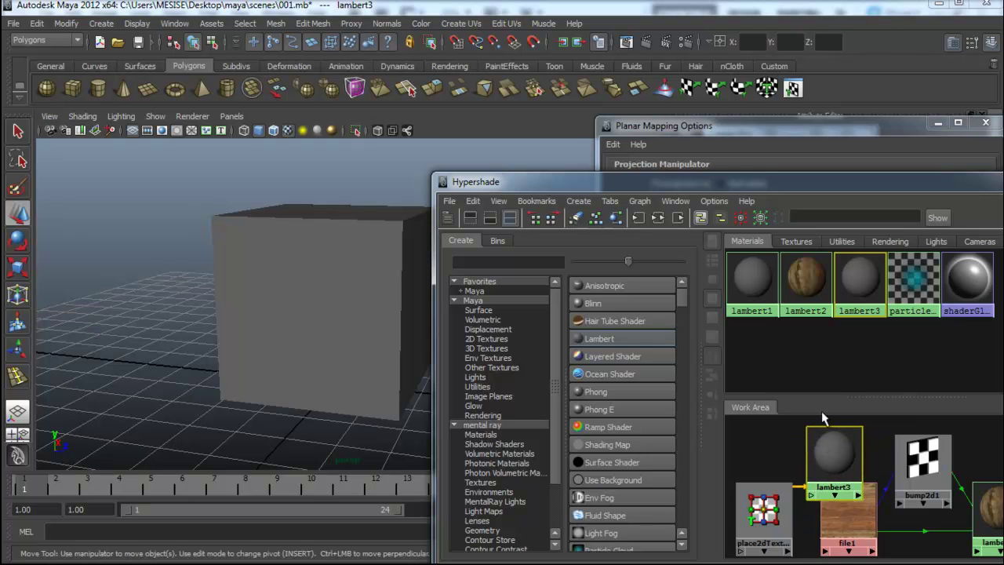
left_click_drag(829, 398, 832, 325)
mouse_move(836, 379)
left_mouse_down()
mouse_move(910, 451)
mouse_move(924, 428)
mouse_move(967, 461)
mouse_move(866, 384)
mouse_move(831, 374)
left_mouse_up()
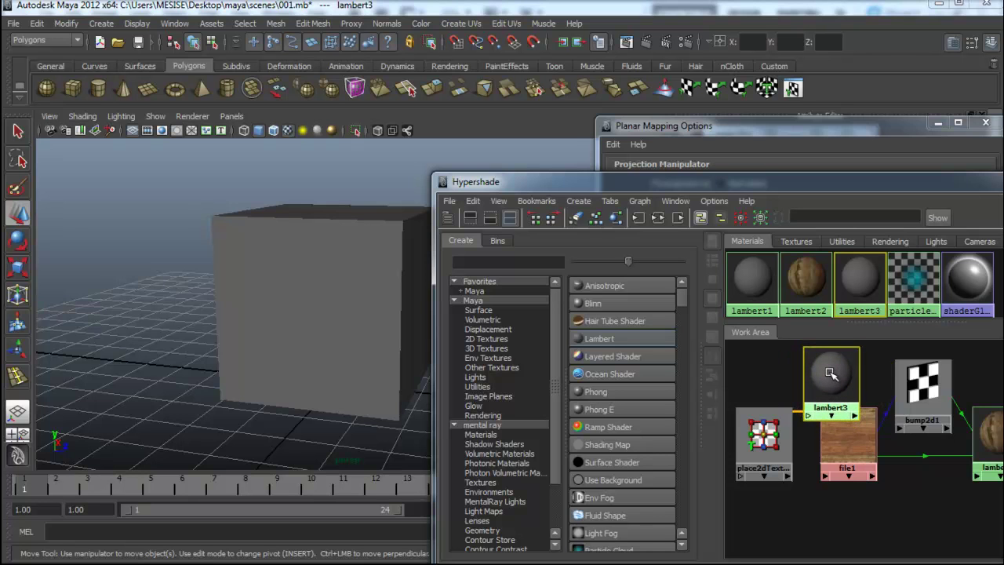
Use Graph Network to display only lambert3's network in the work area
right_click(831, 374)
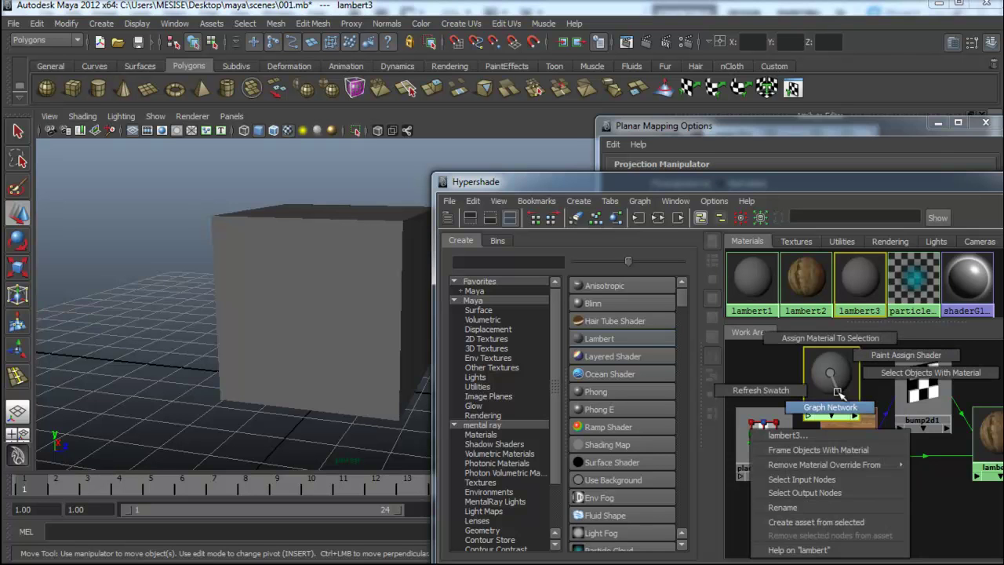
left_click(838, 392)
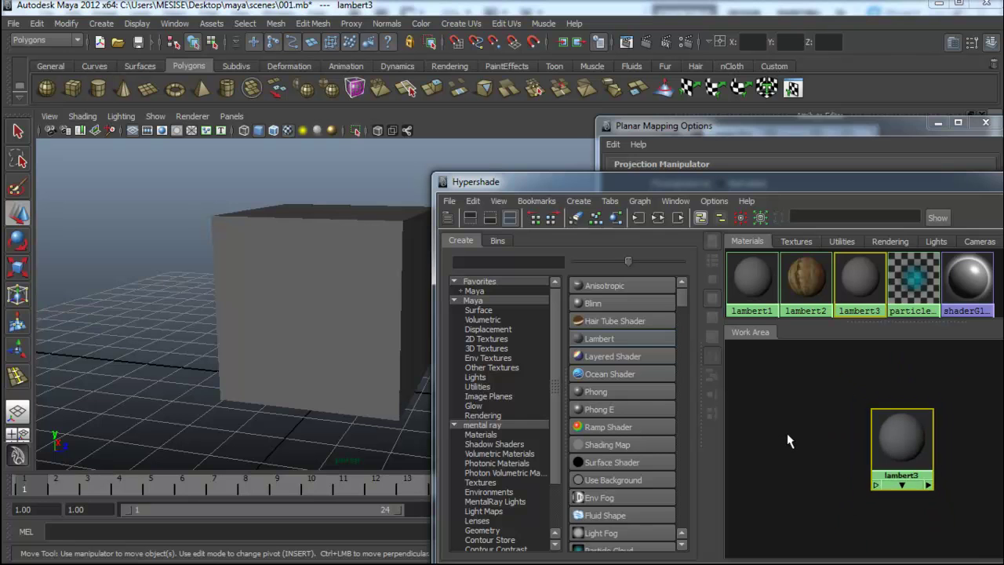
left_click_drag(906, 438, 925, 412)
scroll(625, 449, "down", 3)
scroll(625, 449, "down", 3)
scroll(628, 443, "down", 2)
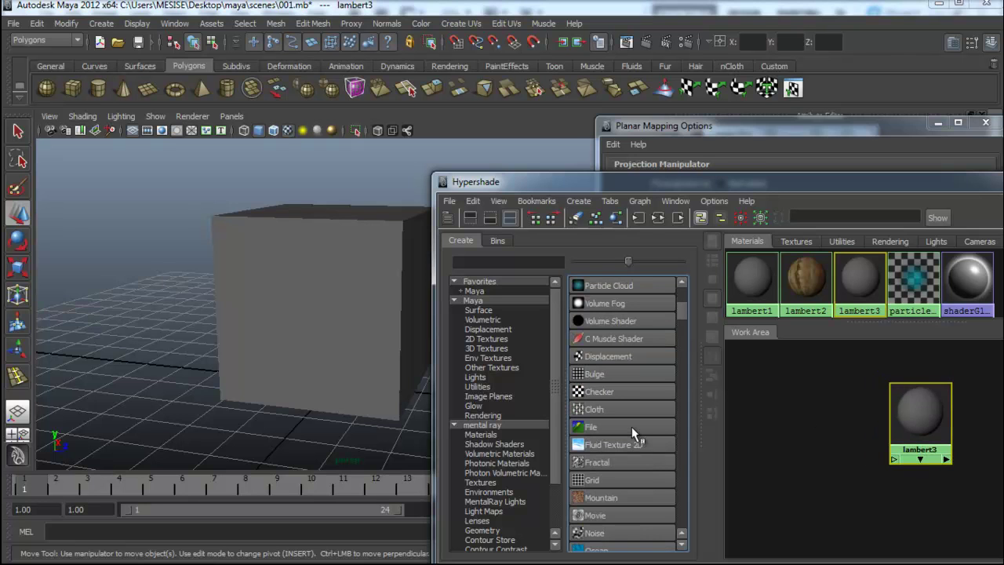
Create a file2 texture node and connect it to lambert3's color
left_click(632, 426)
left_click_drag(773, 376, 800, 419)
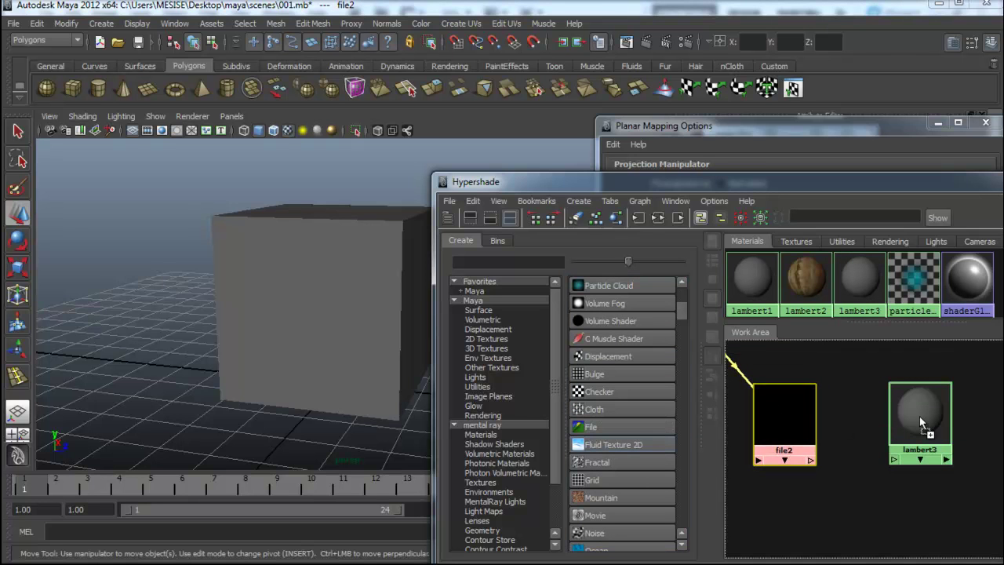
left_click_drag(958, 421, 919, 416)
left_click(916, 471)
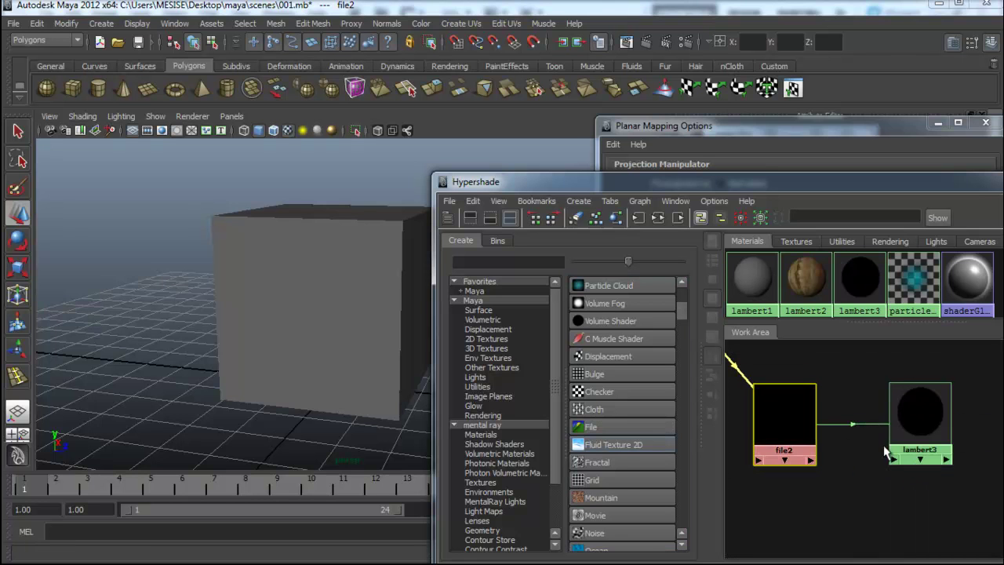
left_click_drag(782, 422, 799, 418)
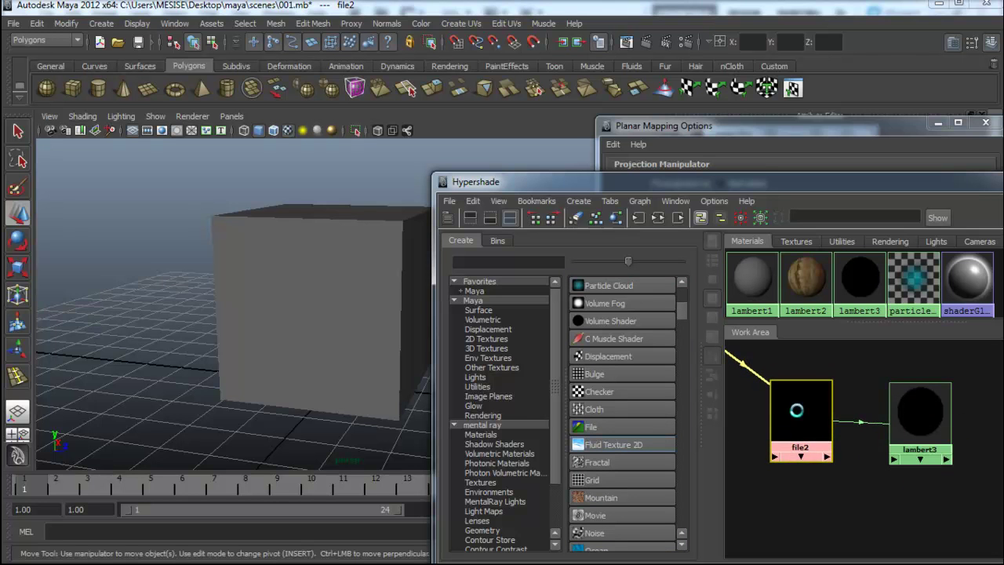
Close the planar mapping settings, UV texture editor and floating UV creation commands
mouse_move(874, 188)
left_mouse_down()
mouse_move(471, 255)
mouse_move(608, 398)
left_mouse_up()
left_click(929, 355)
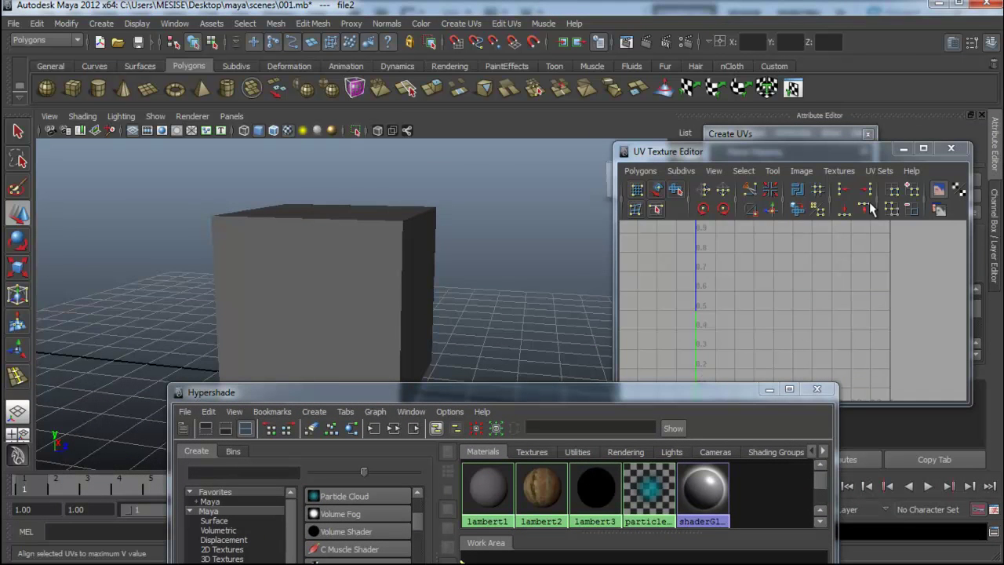
left_click(951, 148)
left_click(868, 133)
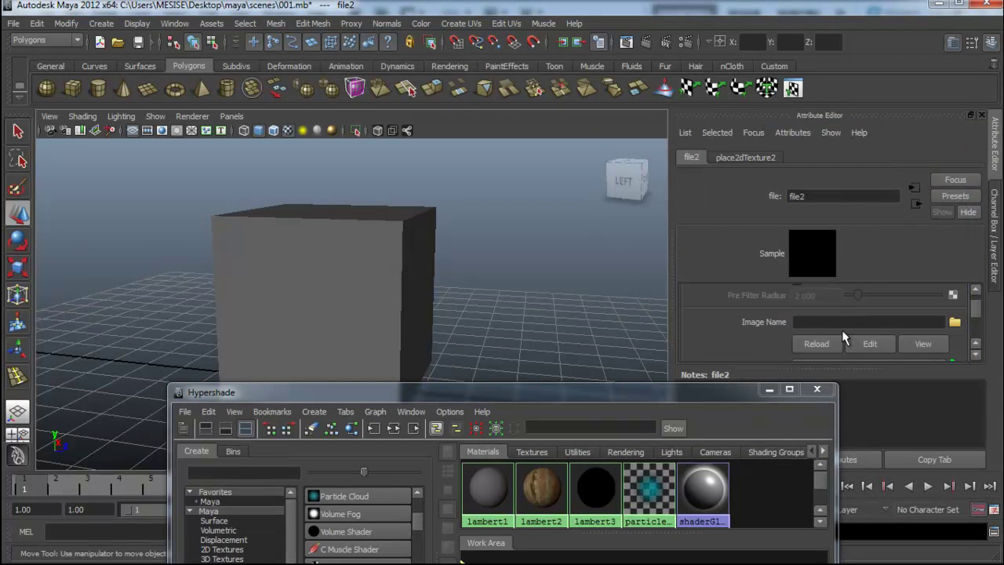
Load sea.tga as file2's image
left_click(955, 321)
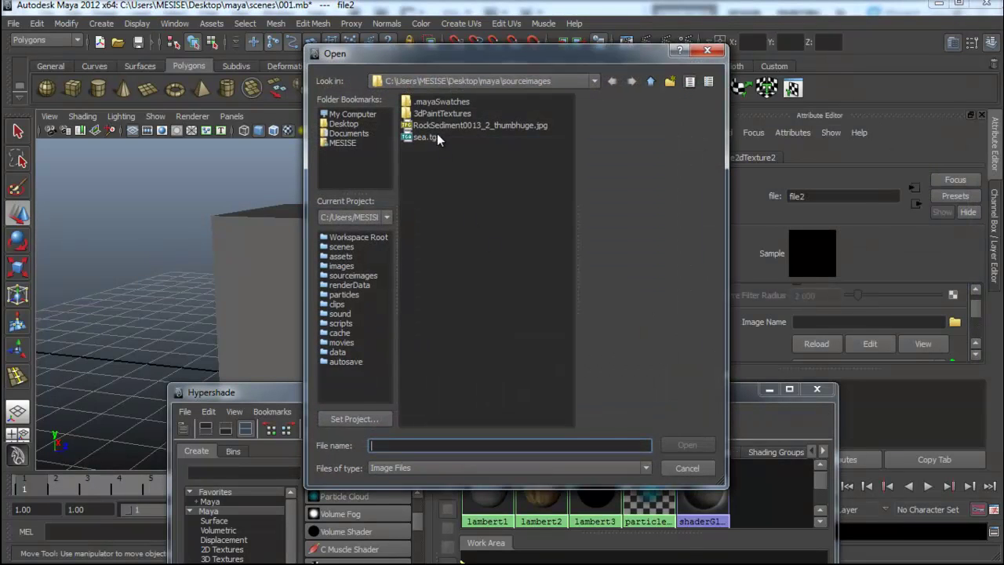
left_click(437, 136)
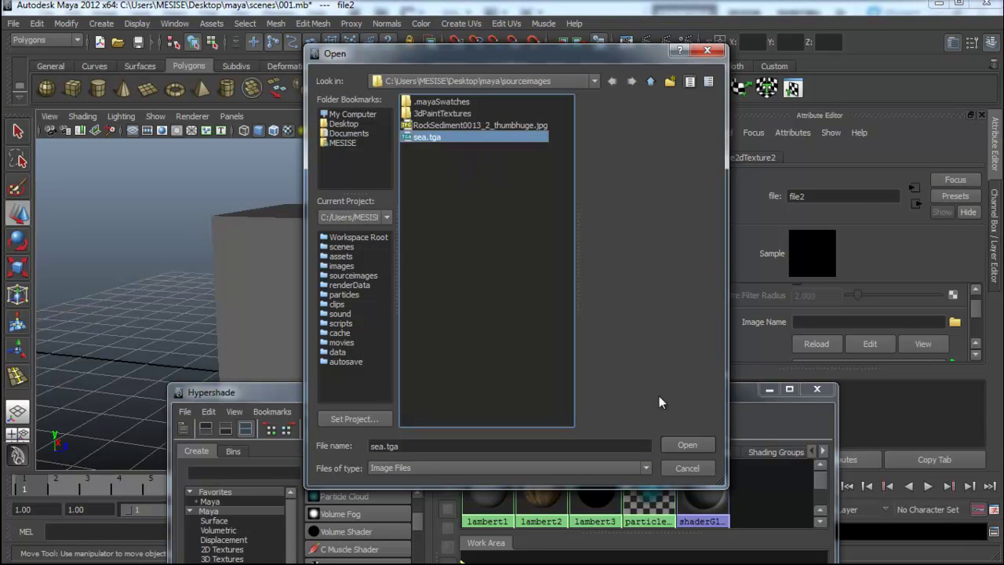
left_click(683, 446)
mouse_move(696, 397)
left_mouse_down()
mouse_move(814, 238)
mouse_move(911, 185)
left_mouse_up()
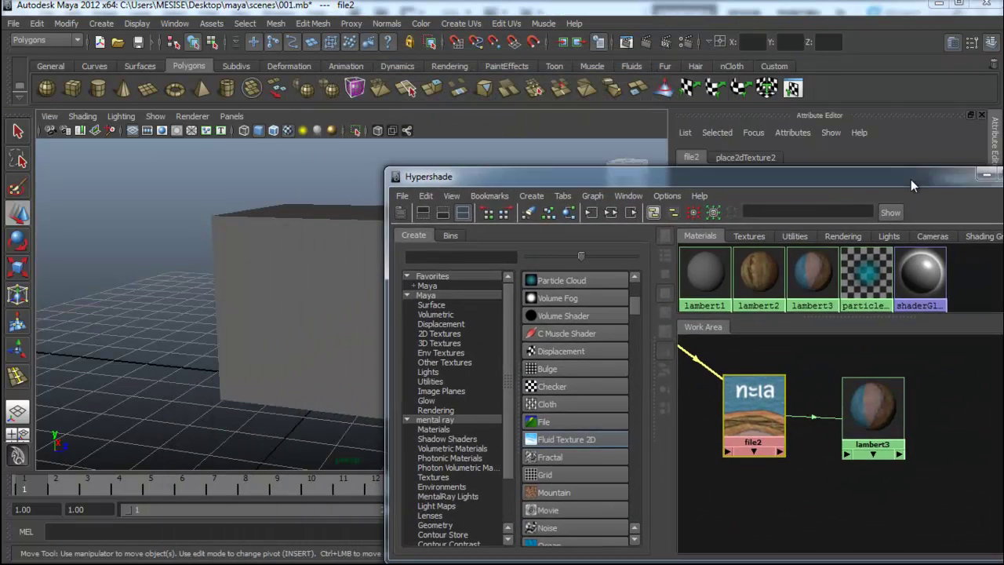
Assign the lambert3 material to the selected cube
left_click(339, 314)
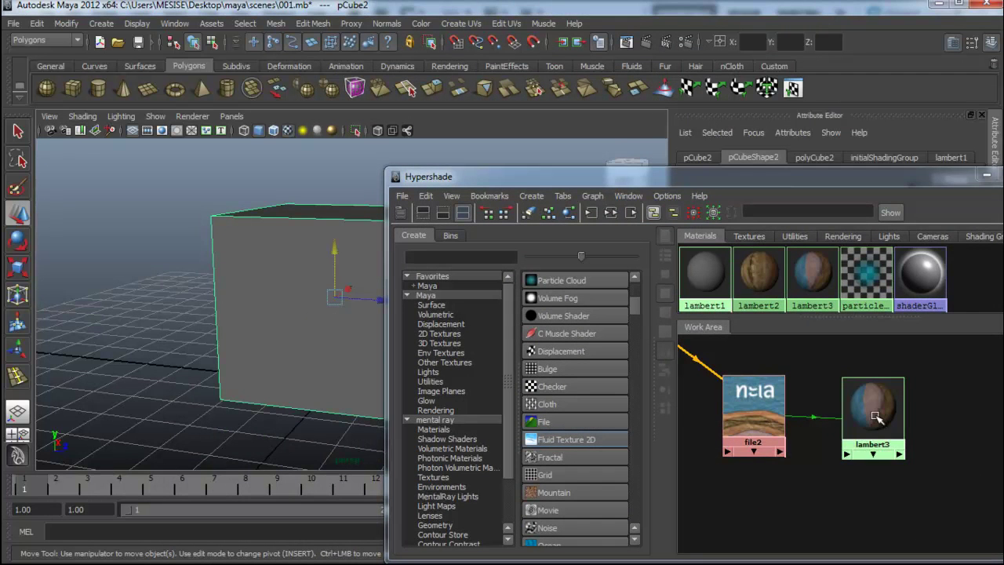
right_click(832, 375)
left_click(826, 354)
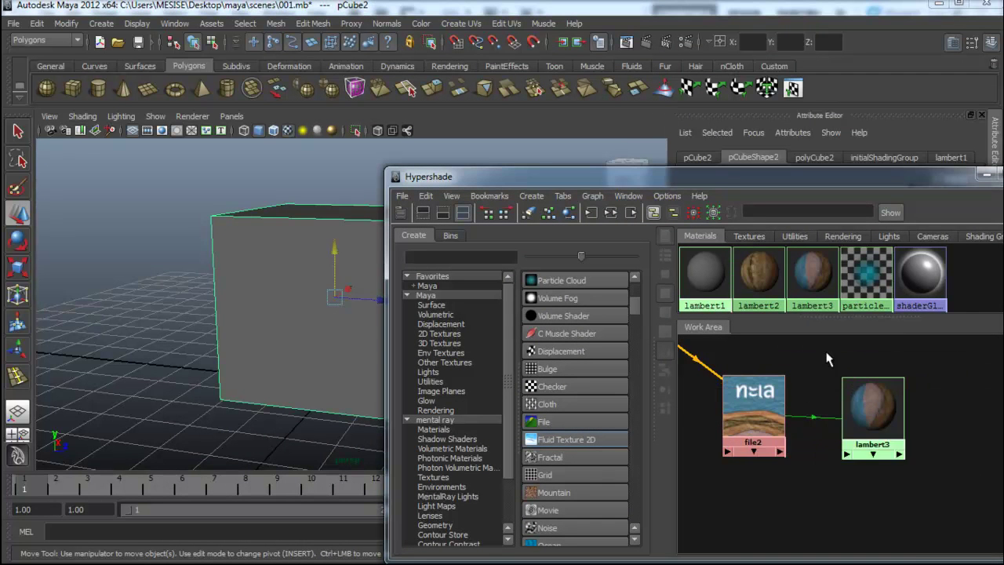
left_click_drag(566, 179, 772, 204)
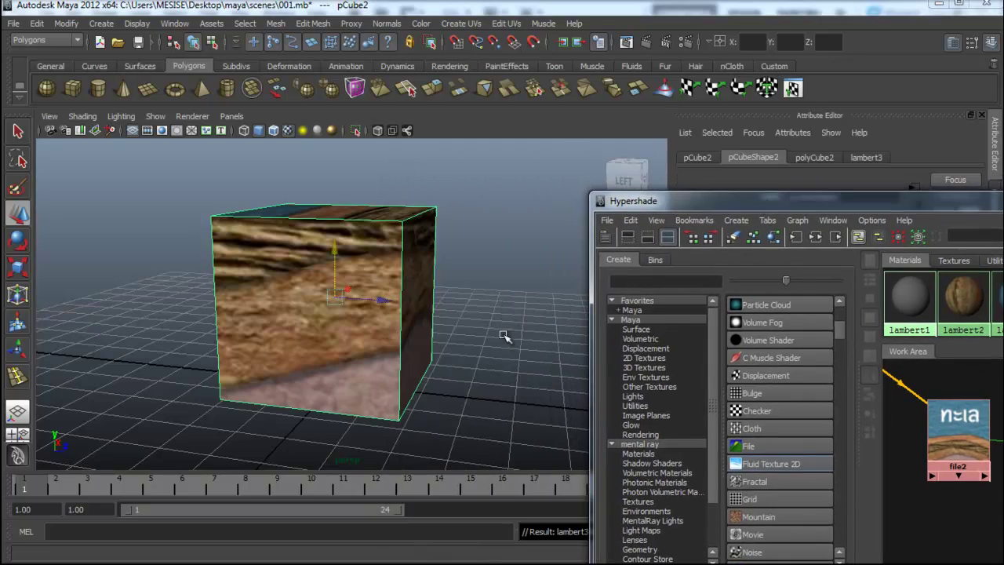
Orbit until the cube's sea-textured side faces the camera, then reselect the cube
left_click(502, 334)
mouse_move(481, 325)
left_mouse_down()
mouse_move(224, 329)
mouse_move(358, 385)
mouse_move(328, 364)
mouse_move(326, 319)
mouse_move(218, 319)
mouse_move(314, 322)
mouse_move(224, 341)
mouse_move(295, 351)
mouse_move(270, 372)
mouse_move(381, 359)
mouse_move(374, 353)
mouse_move(392, 375)
left_mouse_up()
mouse_move(327, 369)
left_mouse_down()
mouse_move(353, 321)
mouse_move(359, 337)
mouse_move(332, 321)
mouse_move(425, 351)
left_mouse_up()
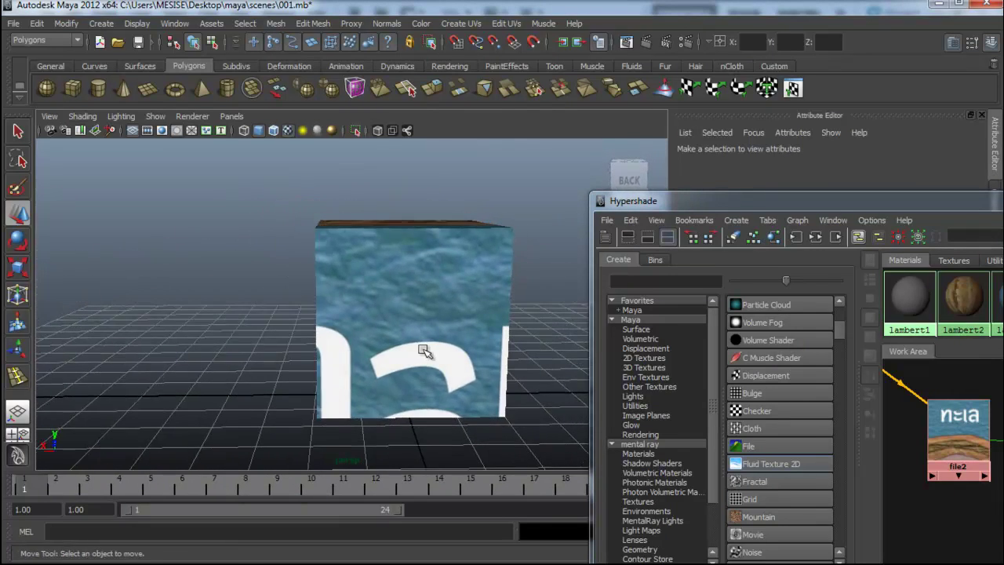
left_click(425, 351)
mouse_move(359, 284)
left_mouse_down()
mouse_move(374, 349)
mouse_move(442, 352)
left_mouse_up()
Switch the cube to Face mode and select its front face
right_click(437, 352)
left_click(383, 314)
mouse_move(384, 314)
left_mouse_down()
mouse_move(329, 330)
mouse_move(263, 306)
mouse_move(212, 302)
mouse_move(451, 353)
mouse_move(200, 363)
mouse_move(337, 268)
left_mouse_up()
left_click(450, 353)
left_click(454, 343)
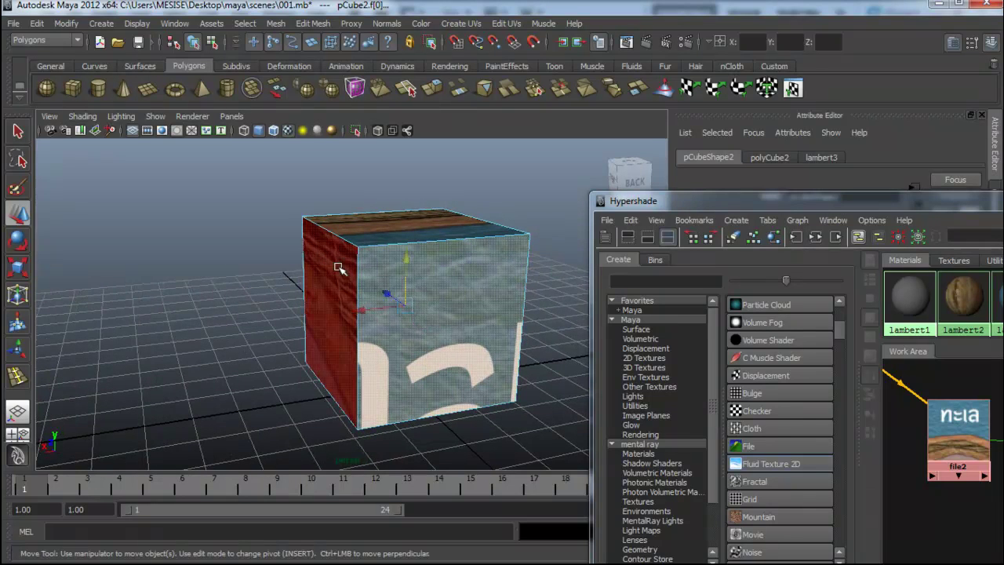
Planar-map the front face along the Z axis
left_click(453, 23)
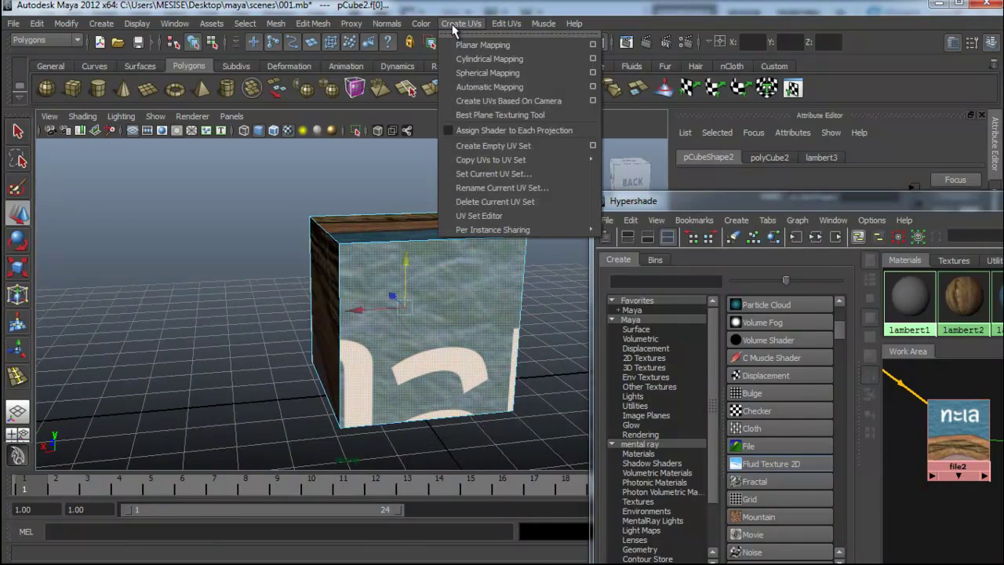
left_click(594, 44)
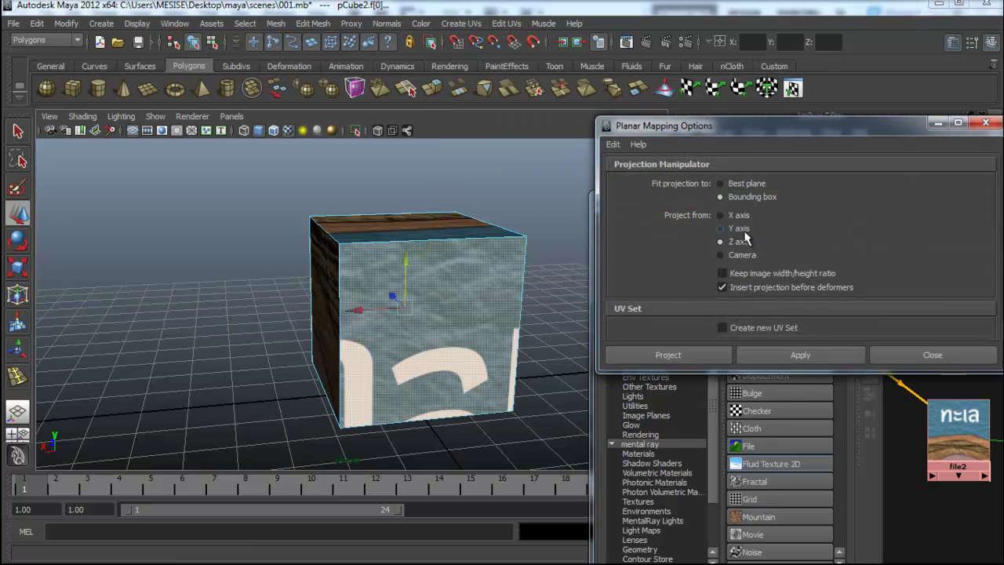
left_click(796, 357)
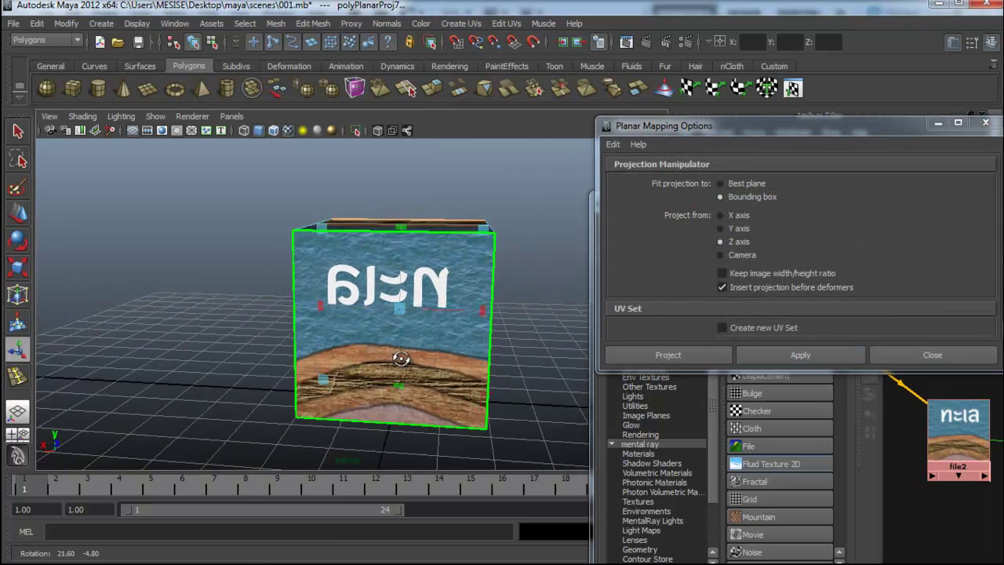
left_click_drag(401, 359, 471, 337)
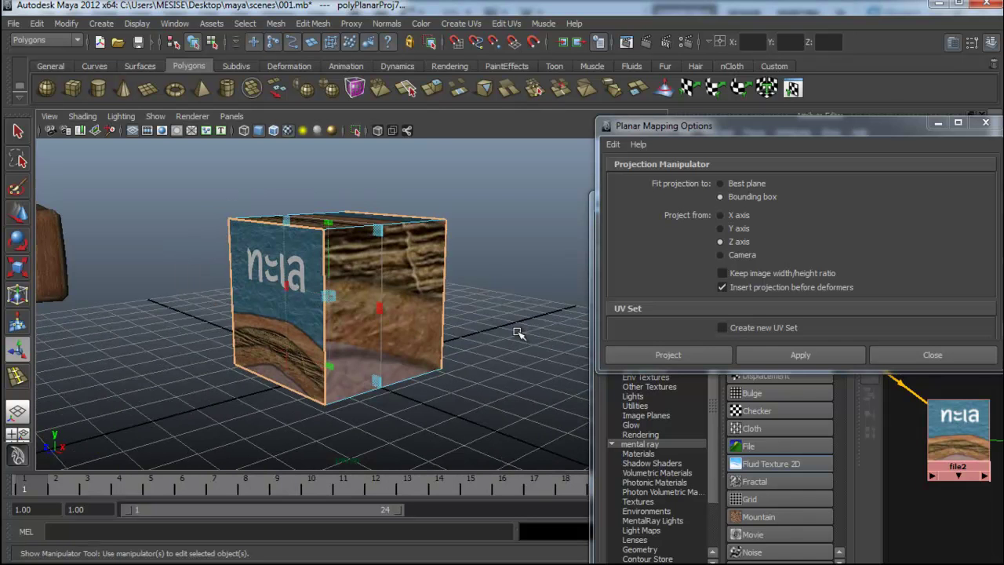
Select both side faces and planar-map them along the X axis
mouse_move(414, 320)
left_mouse_down()
mouse_move(326, 357)
mouse_move(392, 377)
mouse_move(278, 376)
left_mouse_up()
left_click(382, 348, "shift")
left_click(259, 374)
left_click_drag(403, 384, 423, 354)
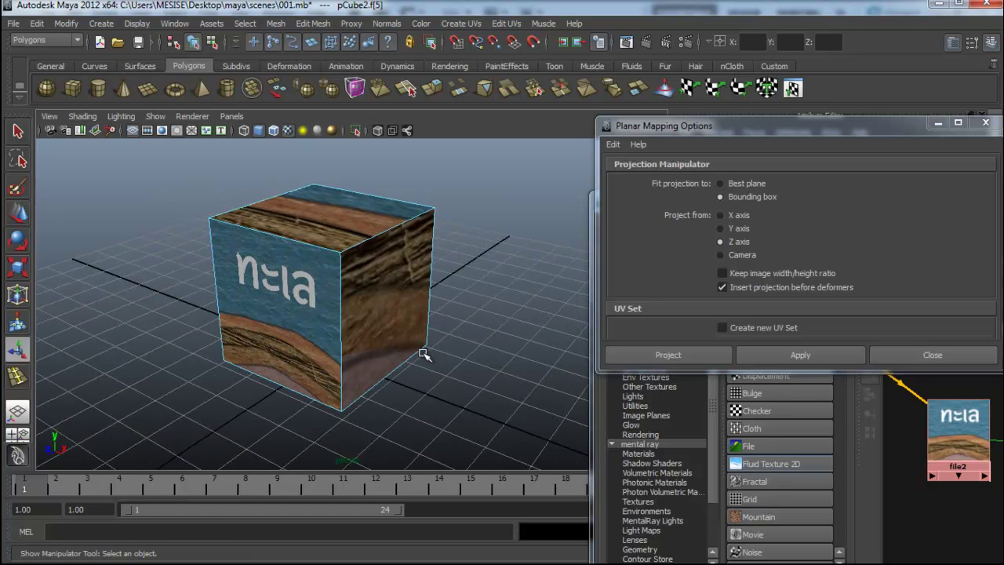
left_click(393, 336, "shift")
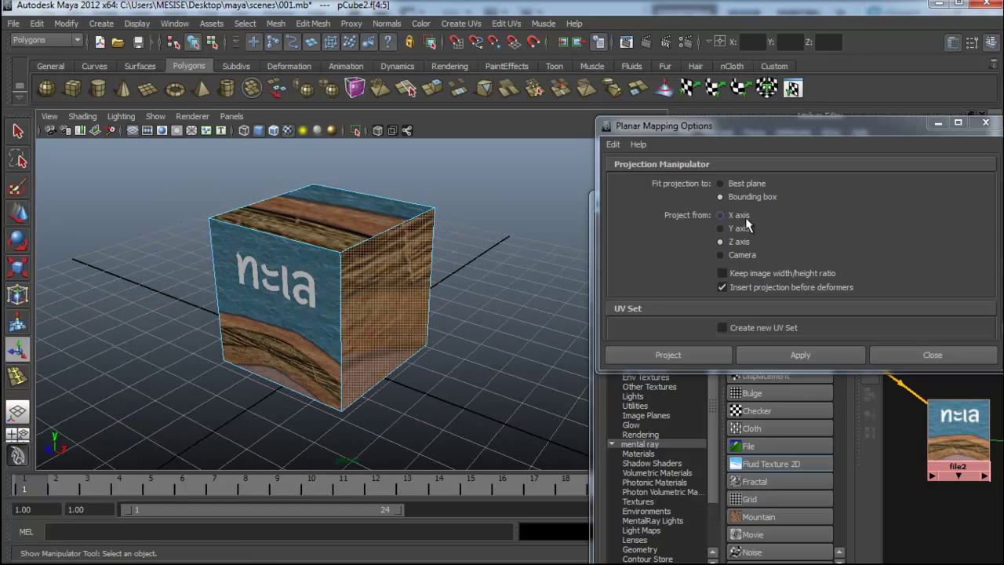
left_click(740, 215)
left_click(797, 354)
mouse_move(368, 369)
left_mouse_down()
mouse_move(272, 382)
mouse_move(413, 263)
left_mouse_up()
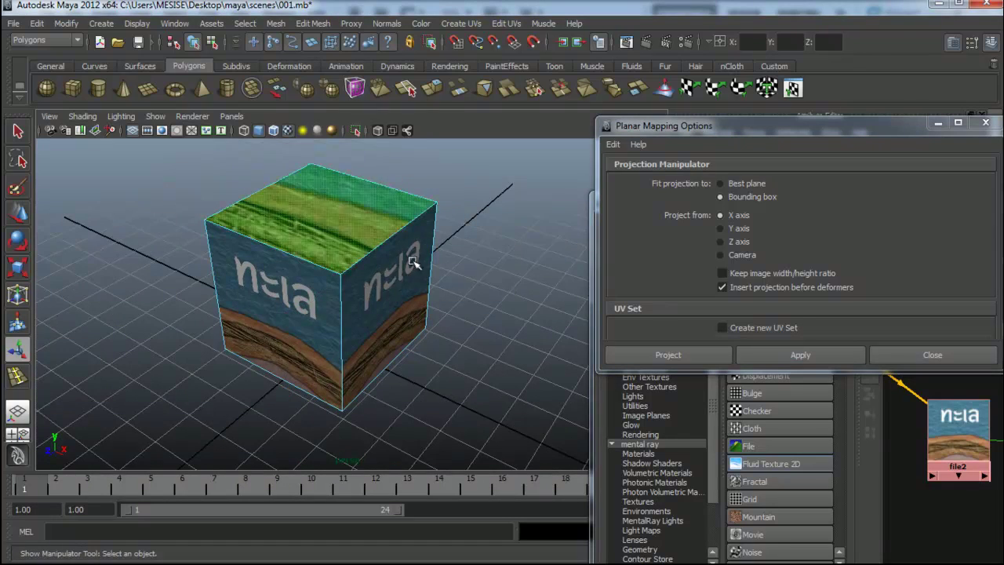
Planar-map the top face along the Y axis
left_click(722, 229)
left_click(797, 354)
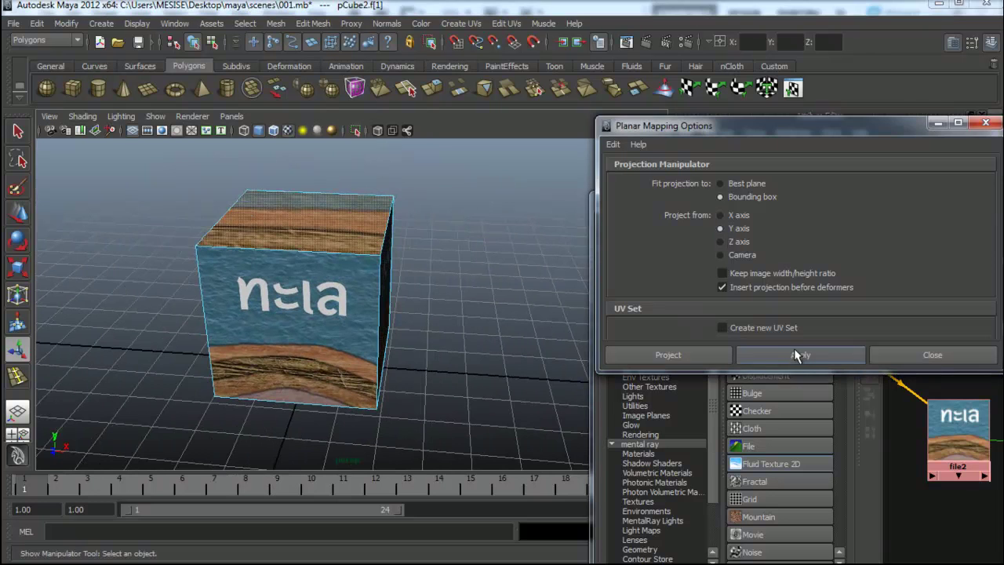
mouse_move(549, 361)
left_mouse_down()
mouse_move(416, 323)
mouse_move(710, 470)
left_mouse_up()
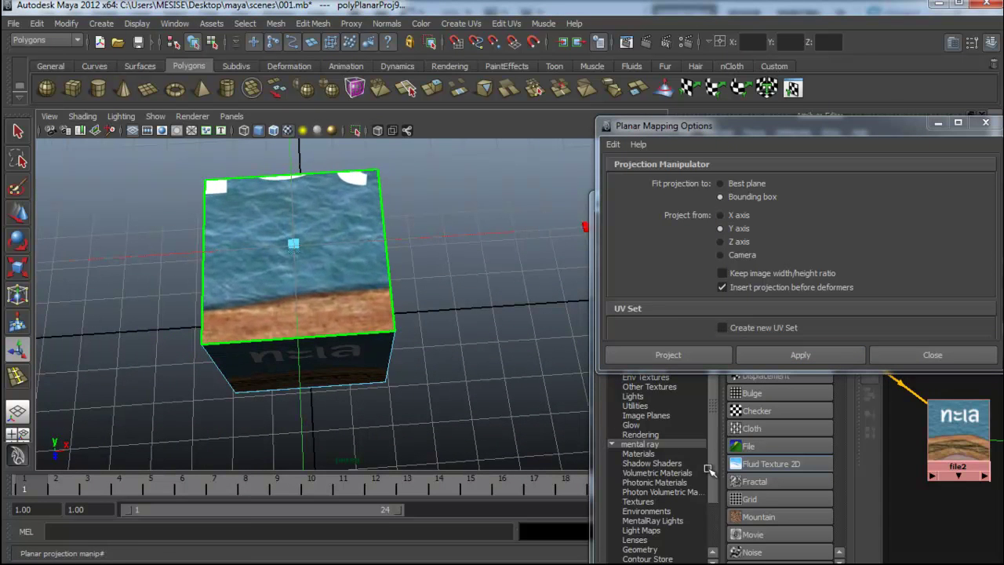
Move and scale the projection manipulator so the texture fills the top face
left_click_drag(293, 244, 306, 299)
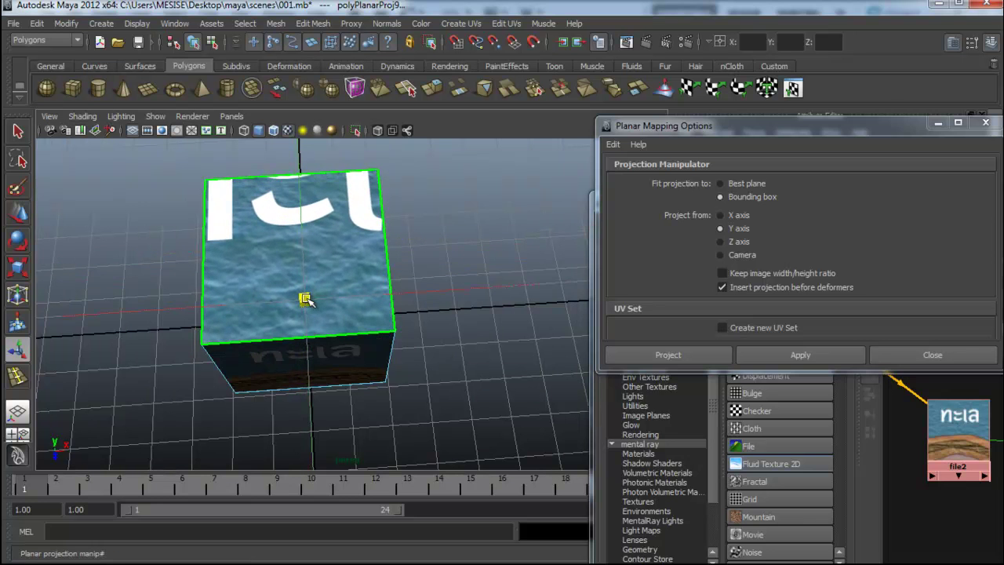
scroll(481, 337, "down", 5)
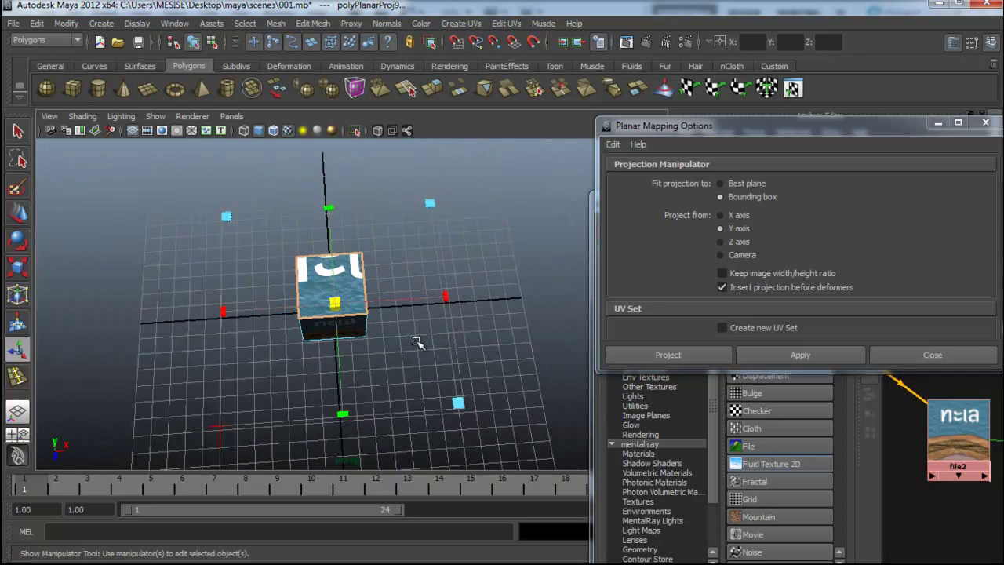
left_click_drag(458, 403, 379, 364)
scroll(388, 345, "up", 5)
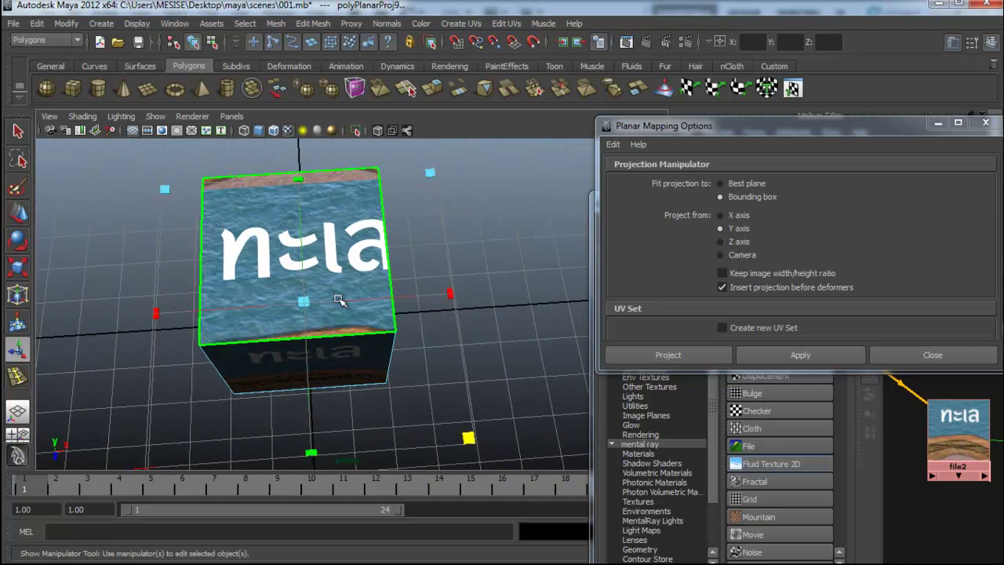
left_click_drag(293, 302, 307, 513)
mouse_move(291, 305)
left_mouse_down()
mouse_move(507, 334)
mouse_move(212, 380)
mouse_move(335, 324)
left_mouse_up()
right_click(335, 324)
mouse_move(482, 317)
left_mouse_down()
mouse_move(400, 364)
mouse_move(377, 410)
mouse_move(395, 358)
mouse_move(453, 388)
mouse_move(414, 385)
left_mouse_up()
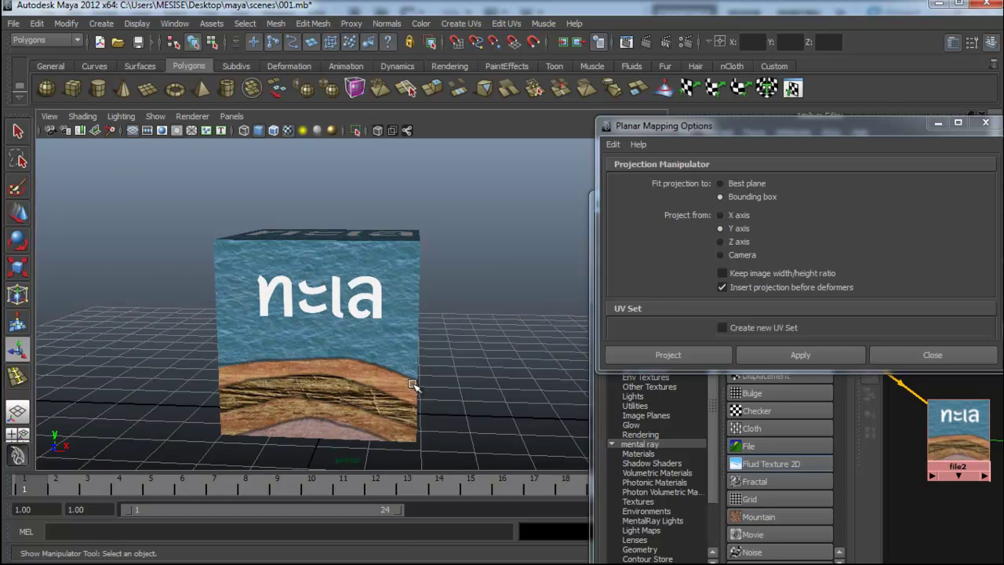